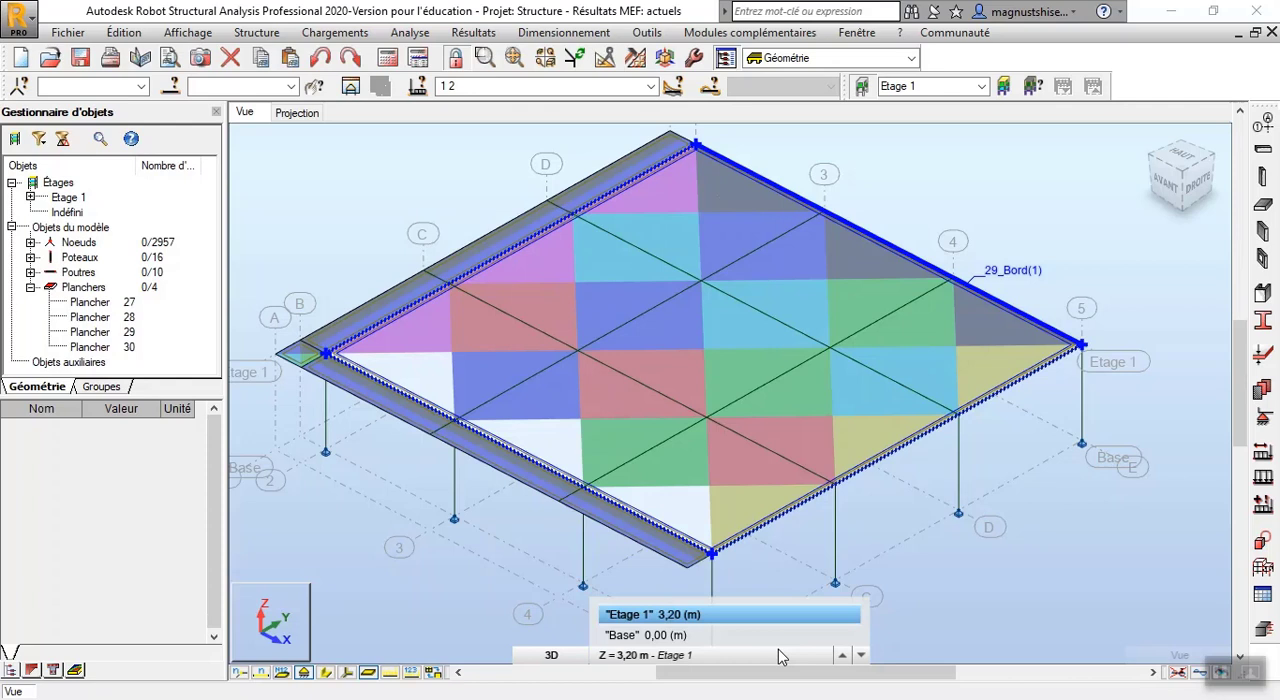
Start a new building project and discard the changes to the current Structure project
left_click(924, 580)
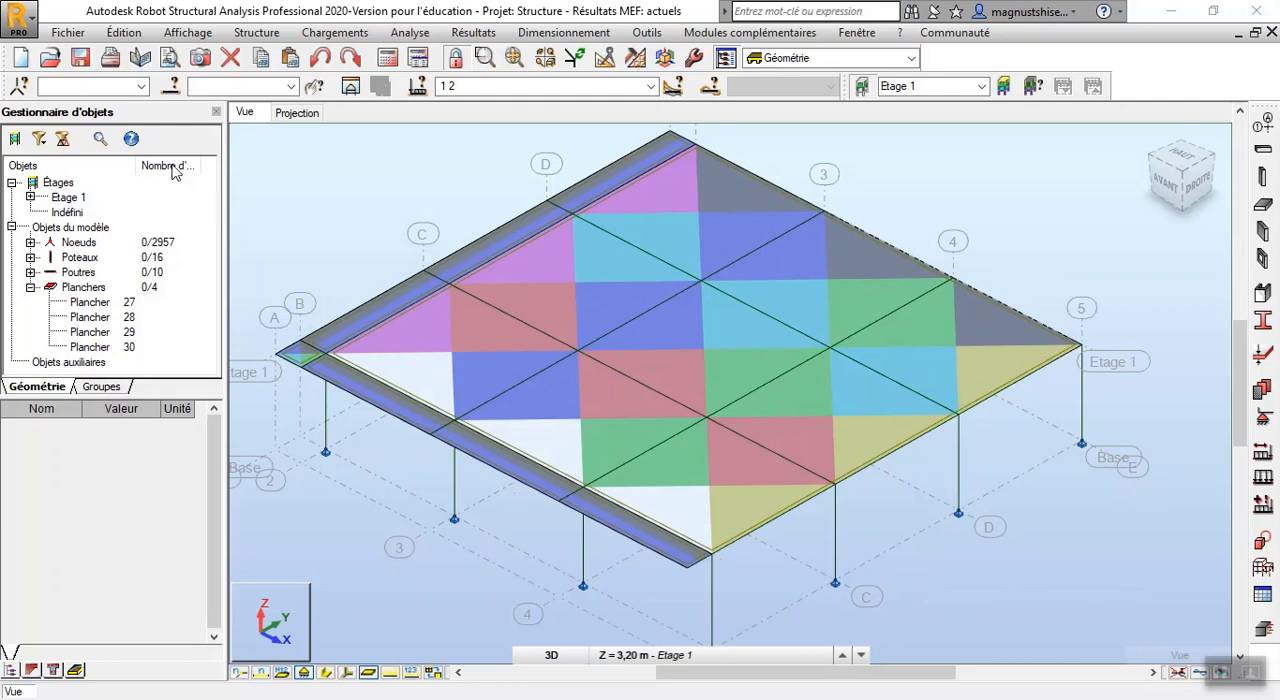
left_click(20, 60)
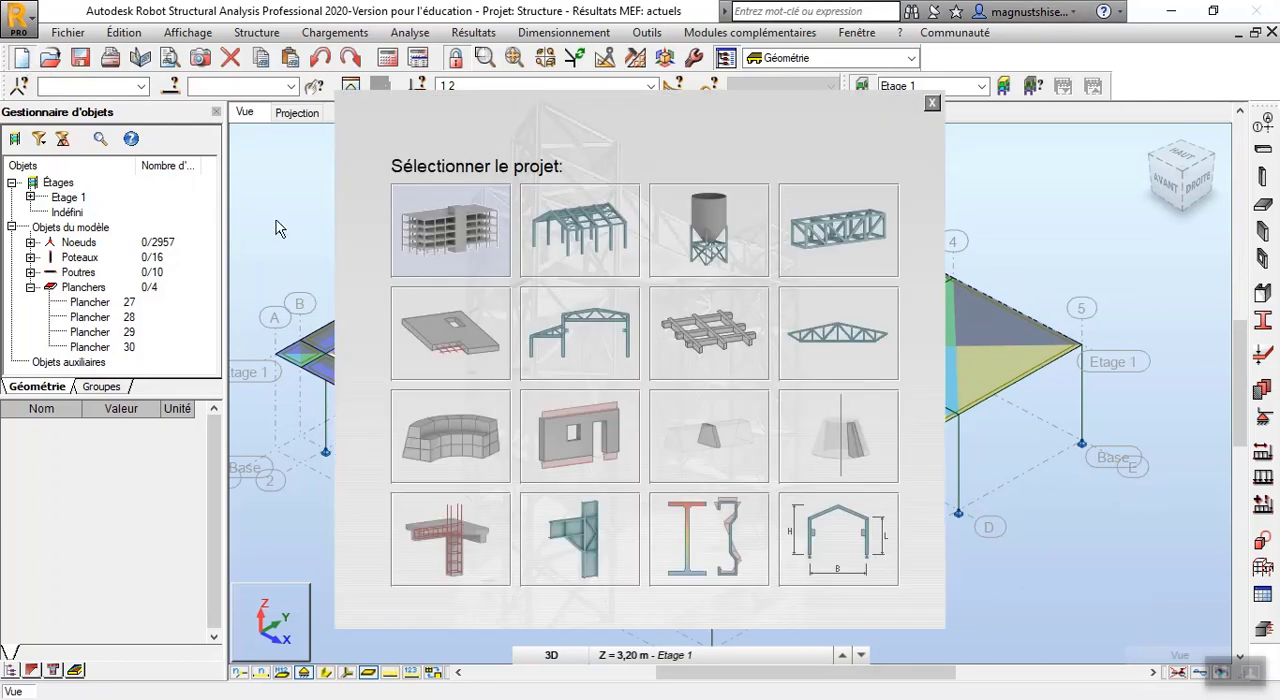
left_click(458, 252)
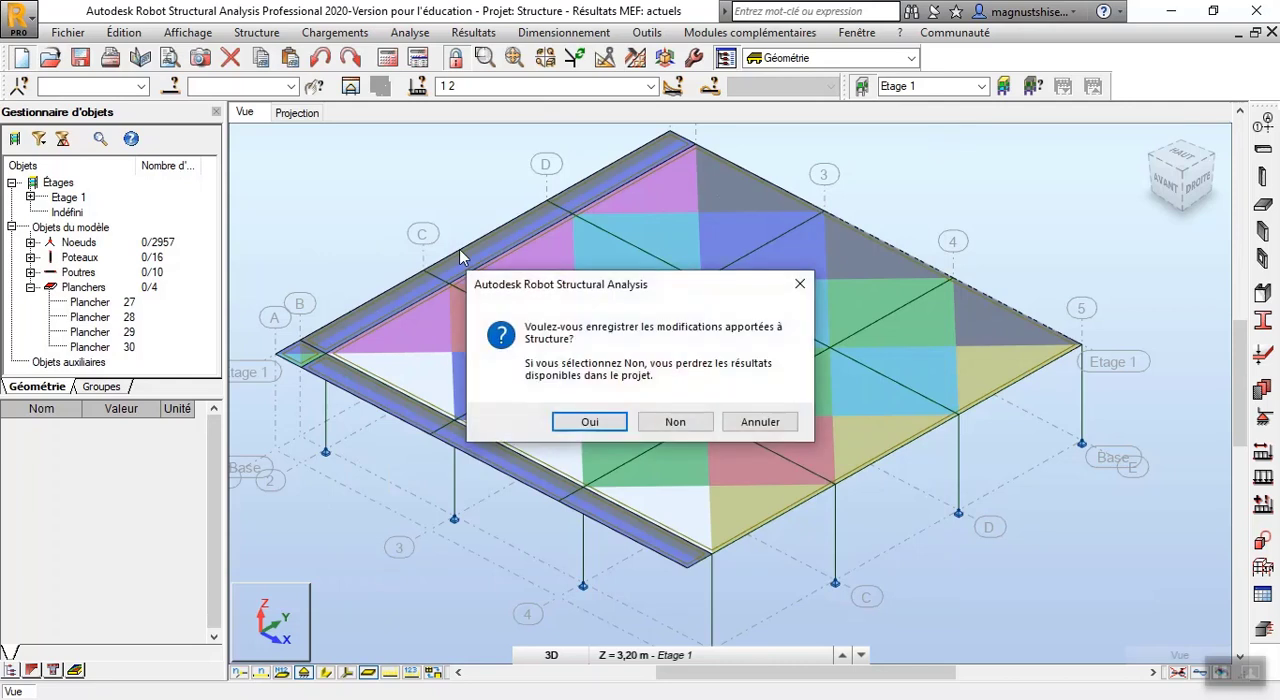
left_click(644, 415)
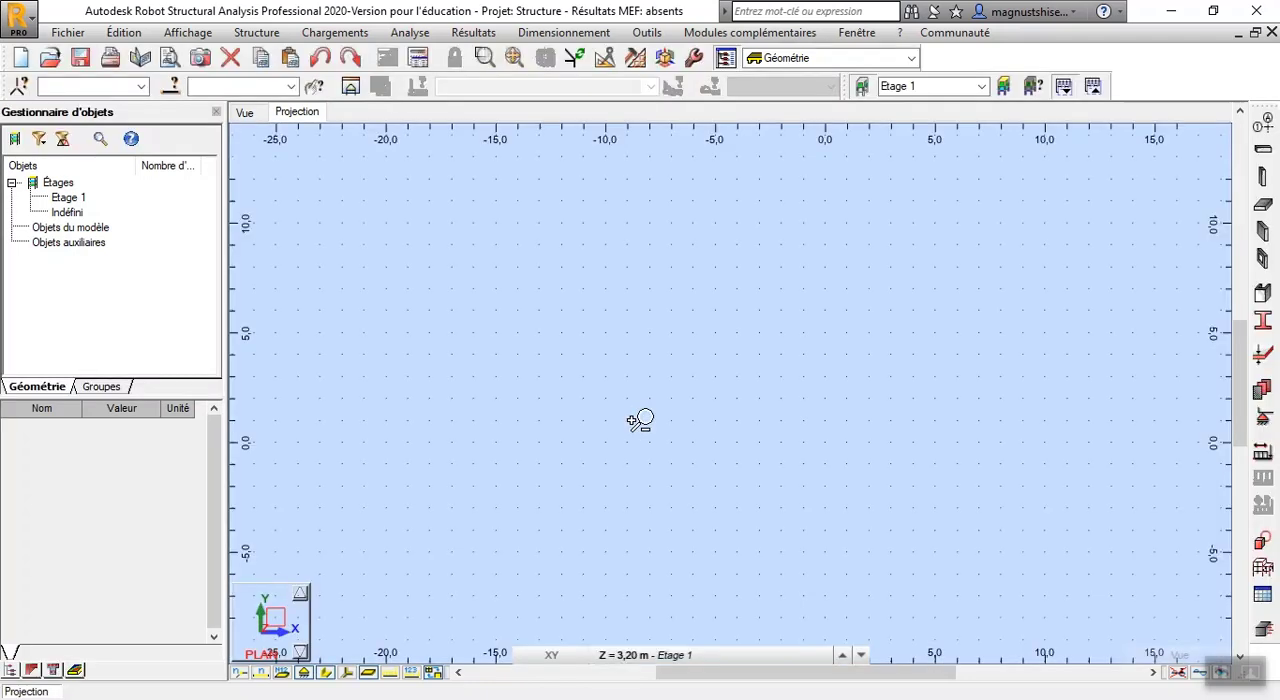
Define the X construction lines from 0.00 m with one 1 m spacing followed by three 5 m spacings
left_click(1265, 128)
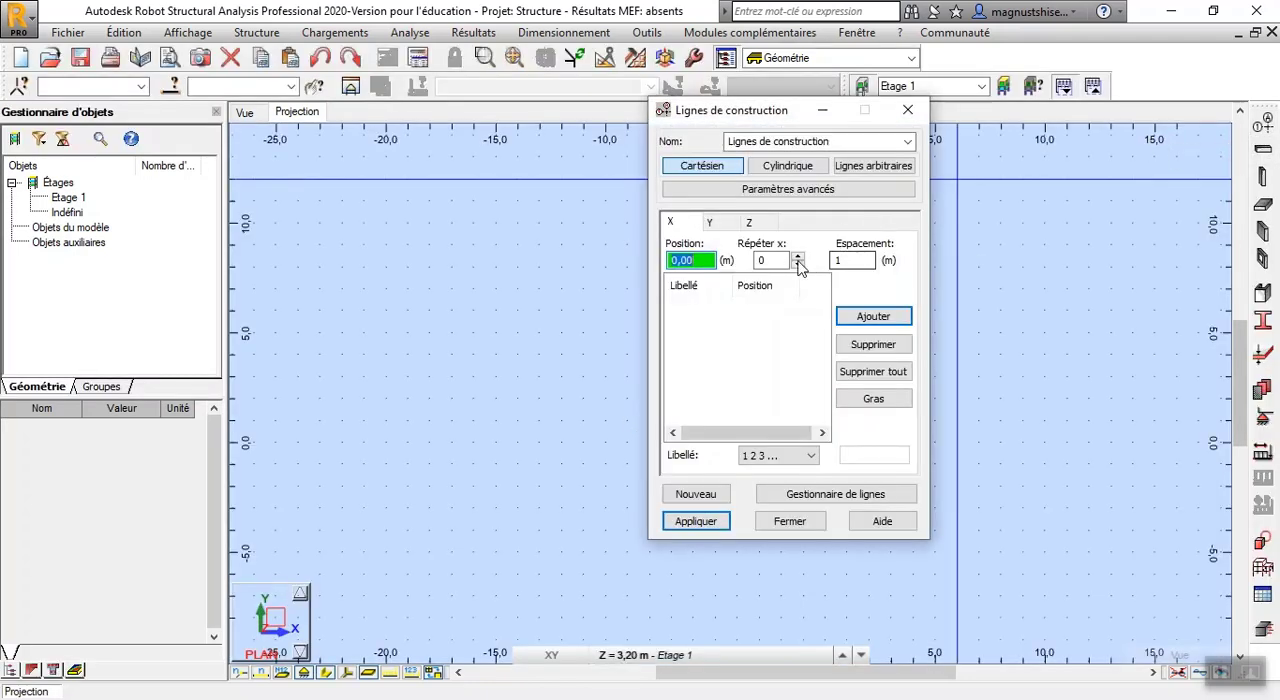
left_click(797, 257)
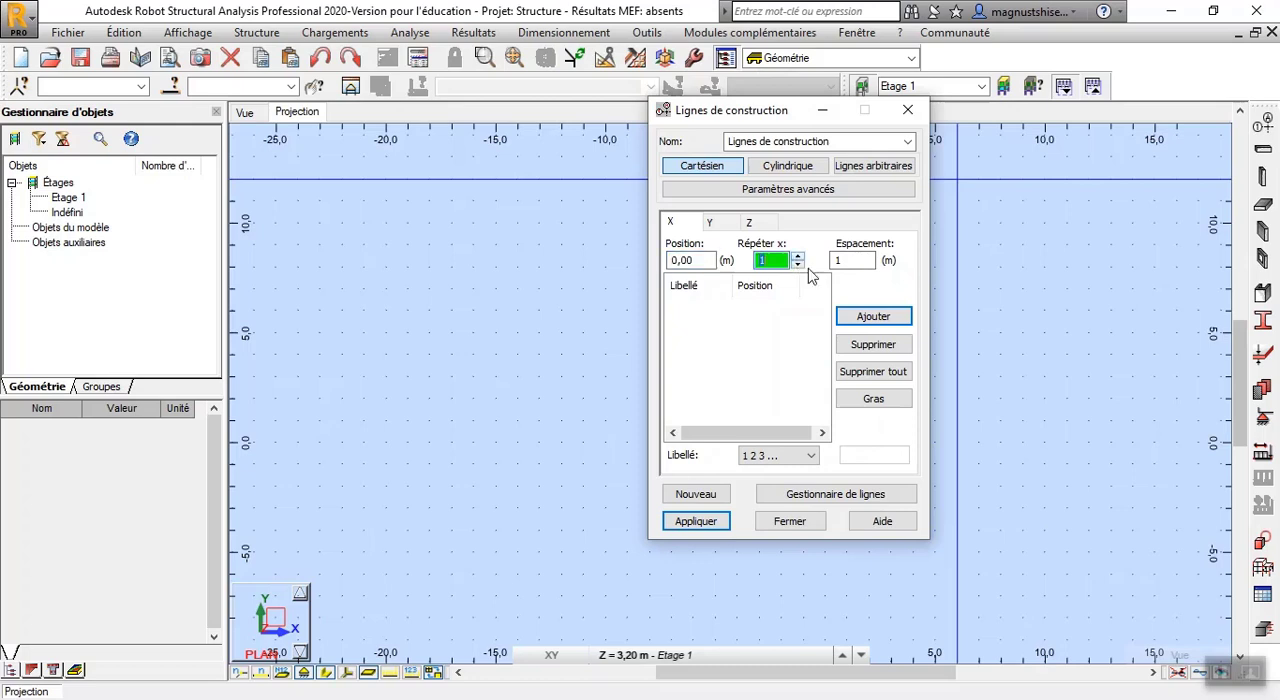
left_click(870, 318)
left_click(858, 261)
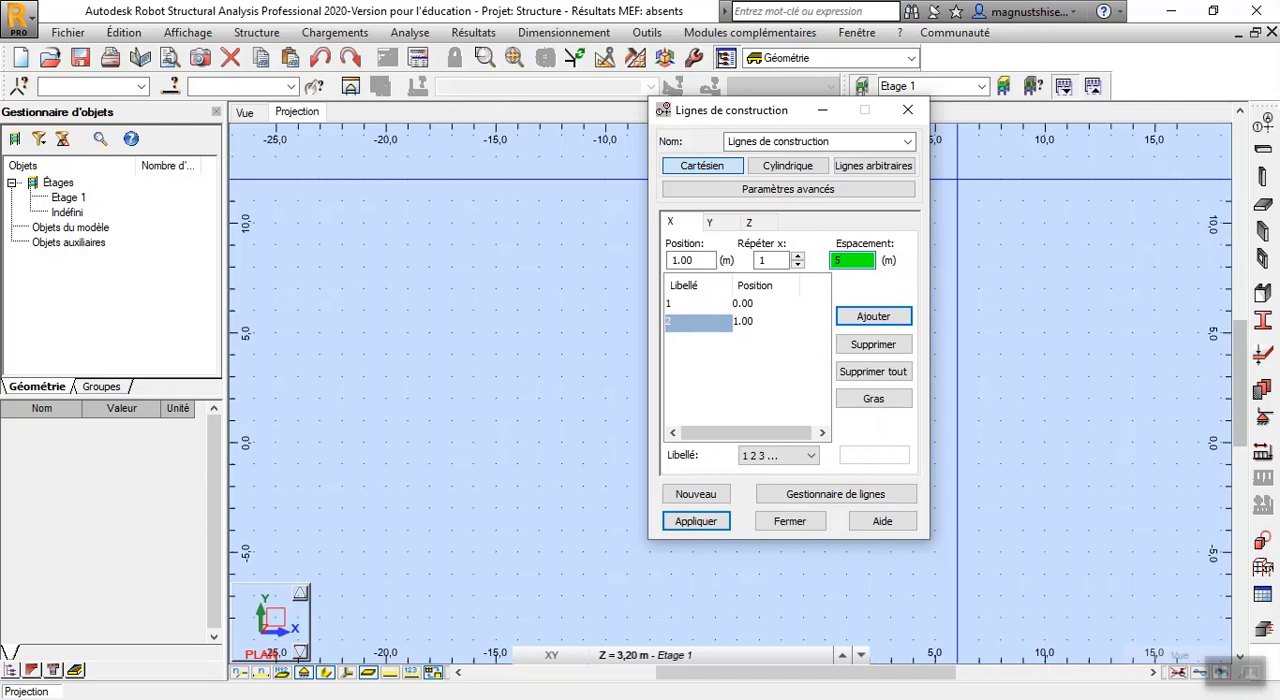
left_click(776, 260)
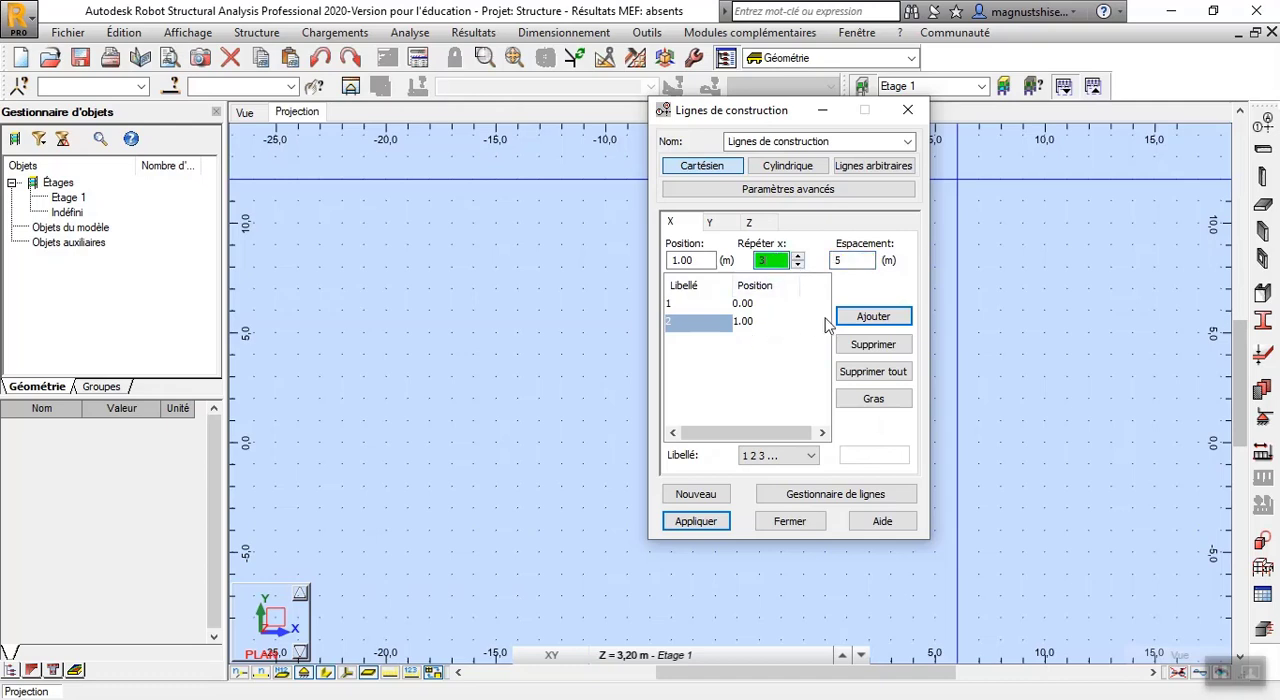
left_click(855, 320)
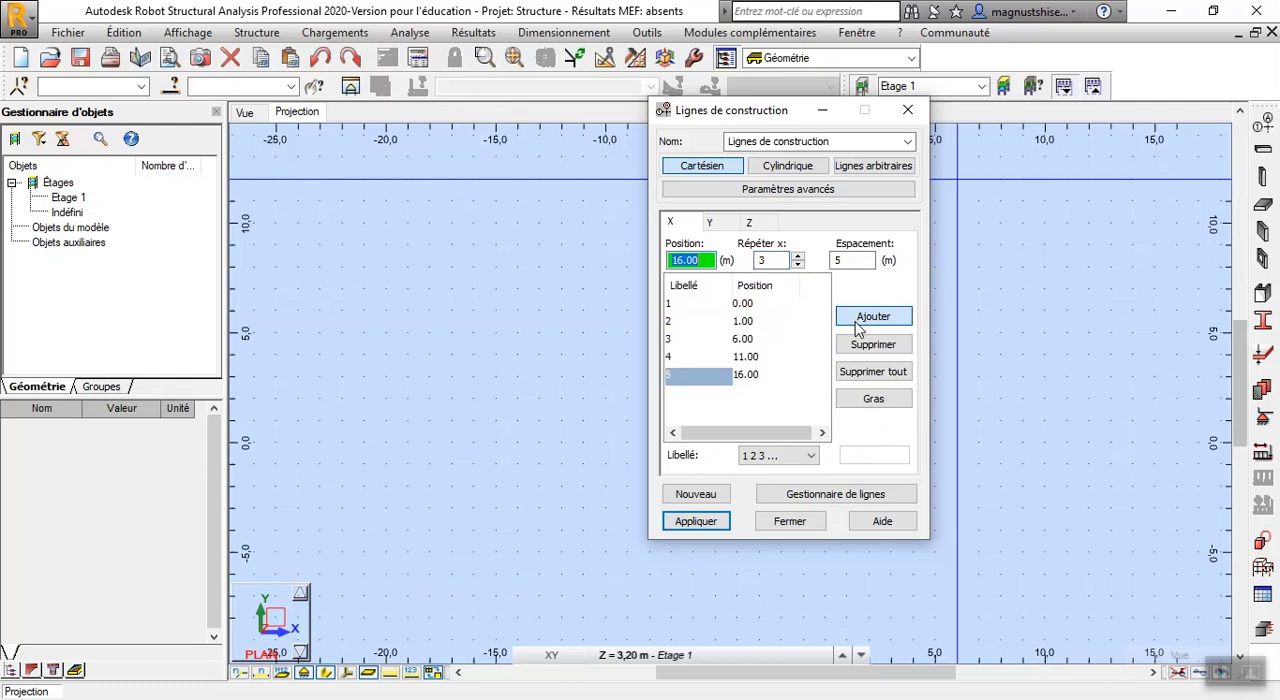
Define the Y construction lines from 0.00 m with one 1 m spacing, three 4 m spacings and one 5 m spacing
left_click(709, 222)
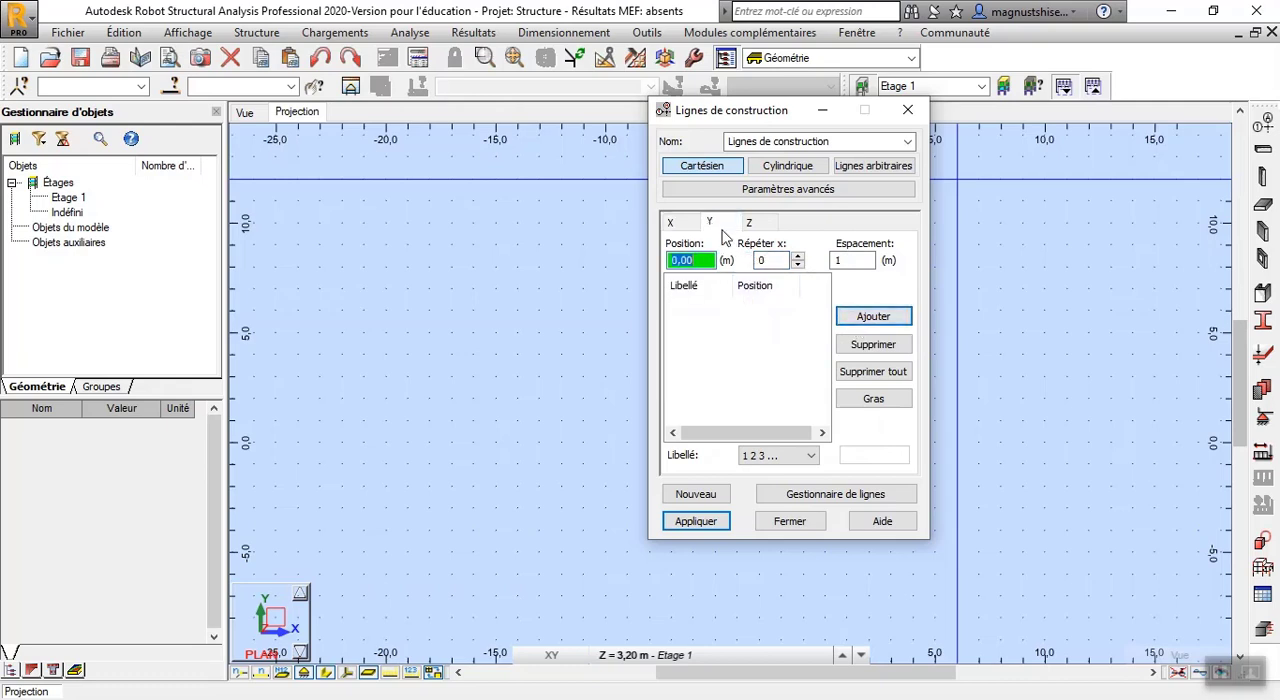
left_click(801, 257)
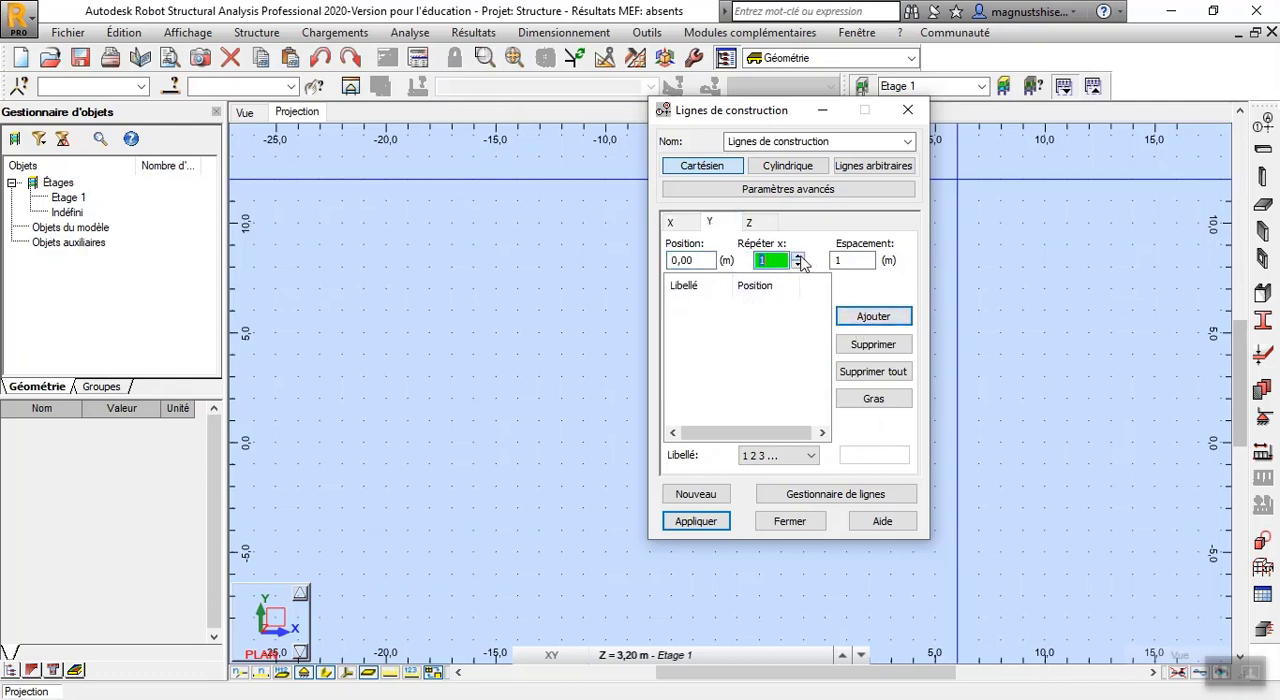
left_click(870, 320)
left_click(862, 259)
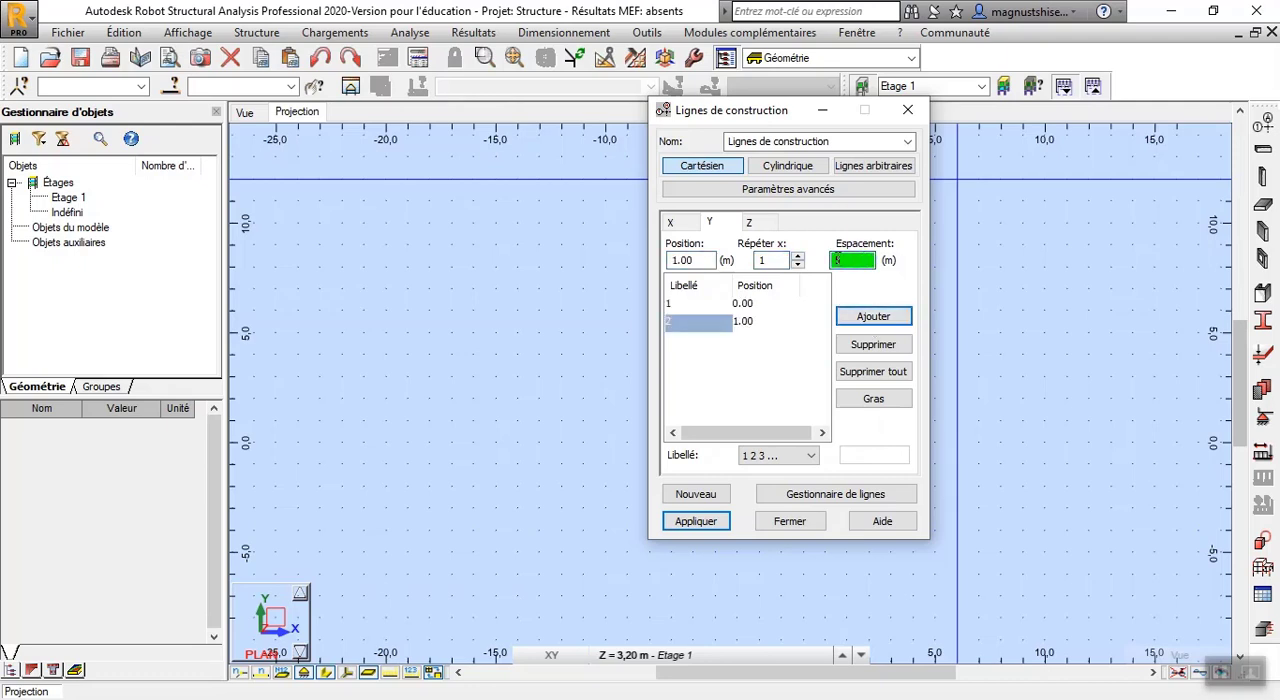
left_click(776, 261)
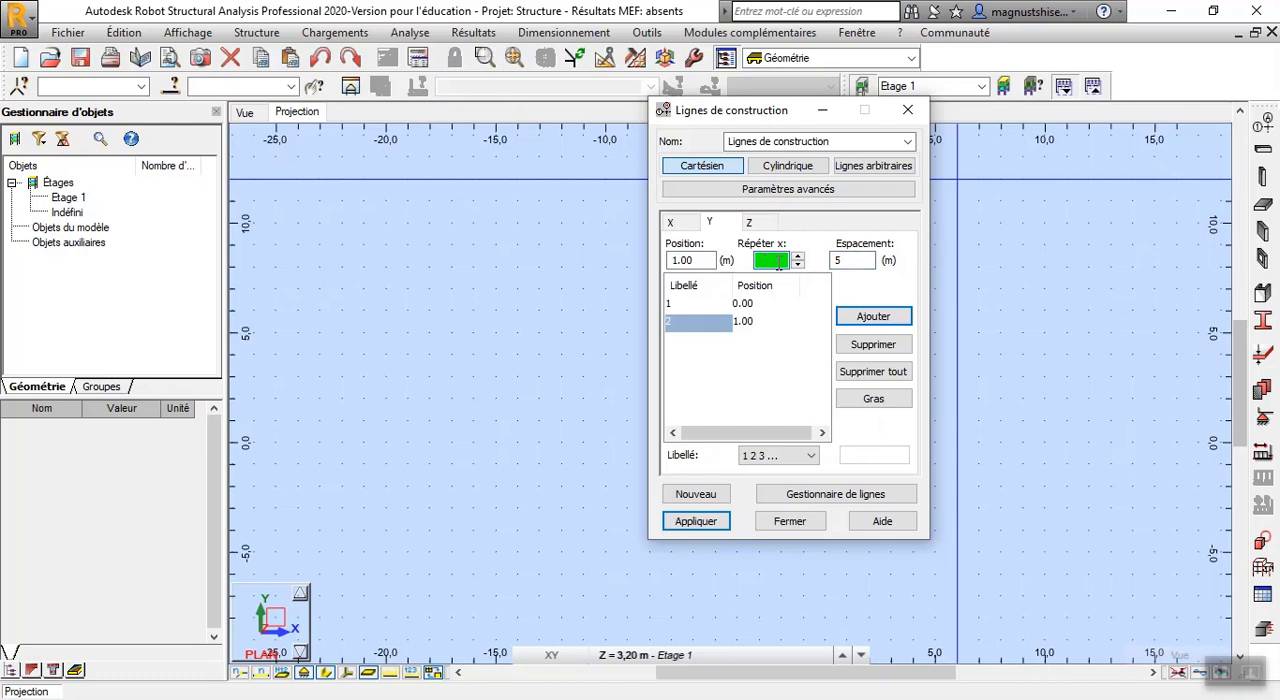
type("3")
left_click(858, 261)
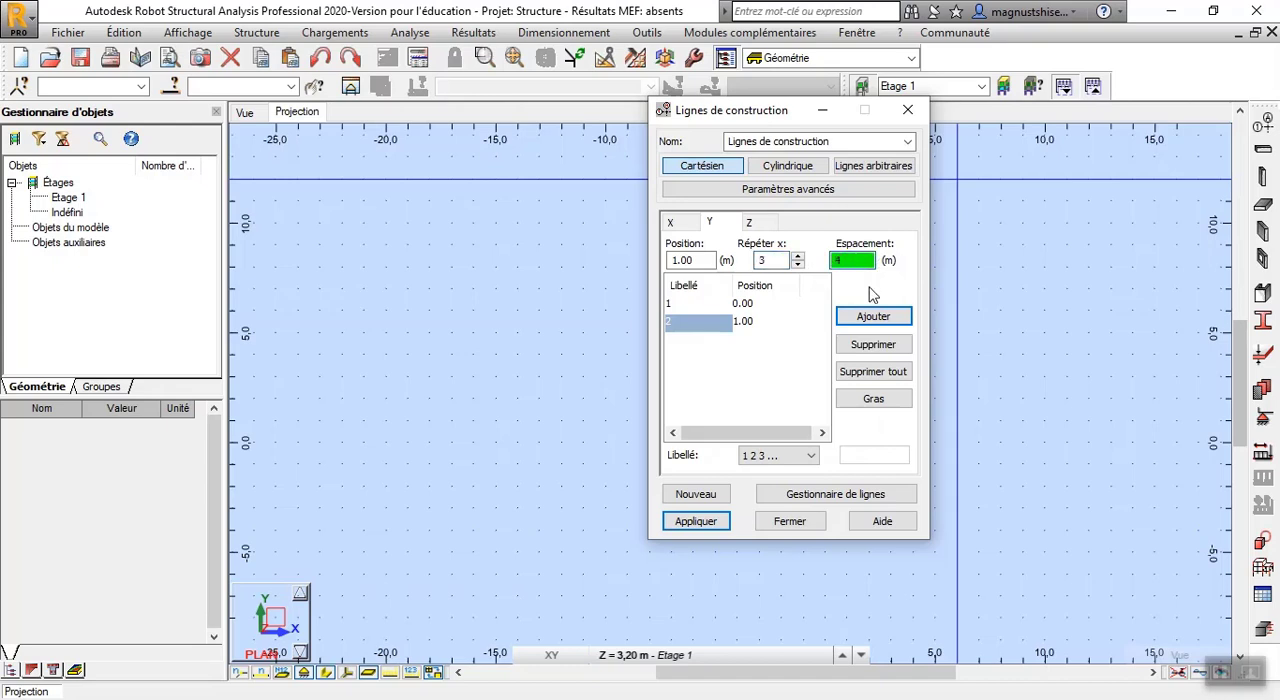
type("4")
left_click(878, 316)
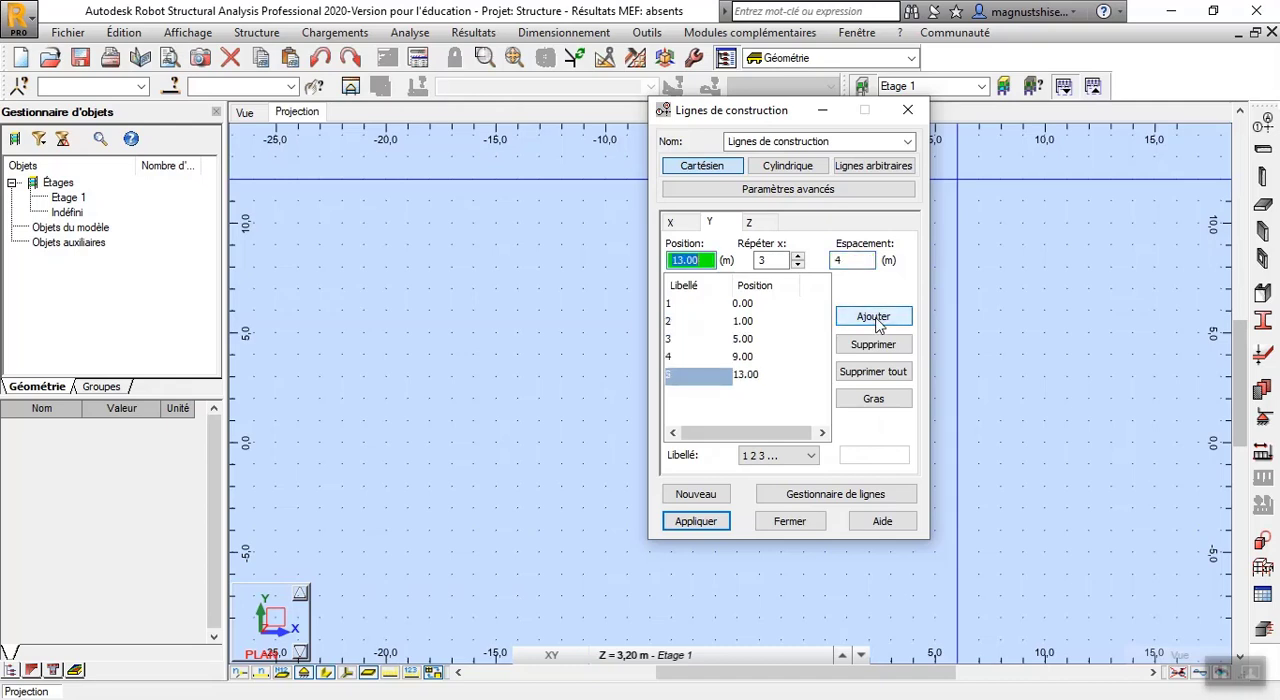
left_click(850, 259)
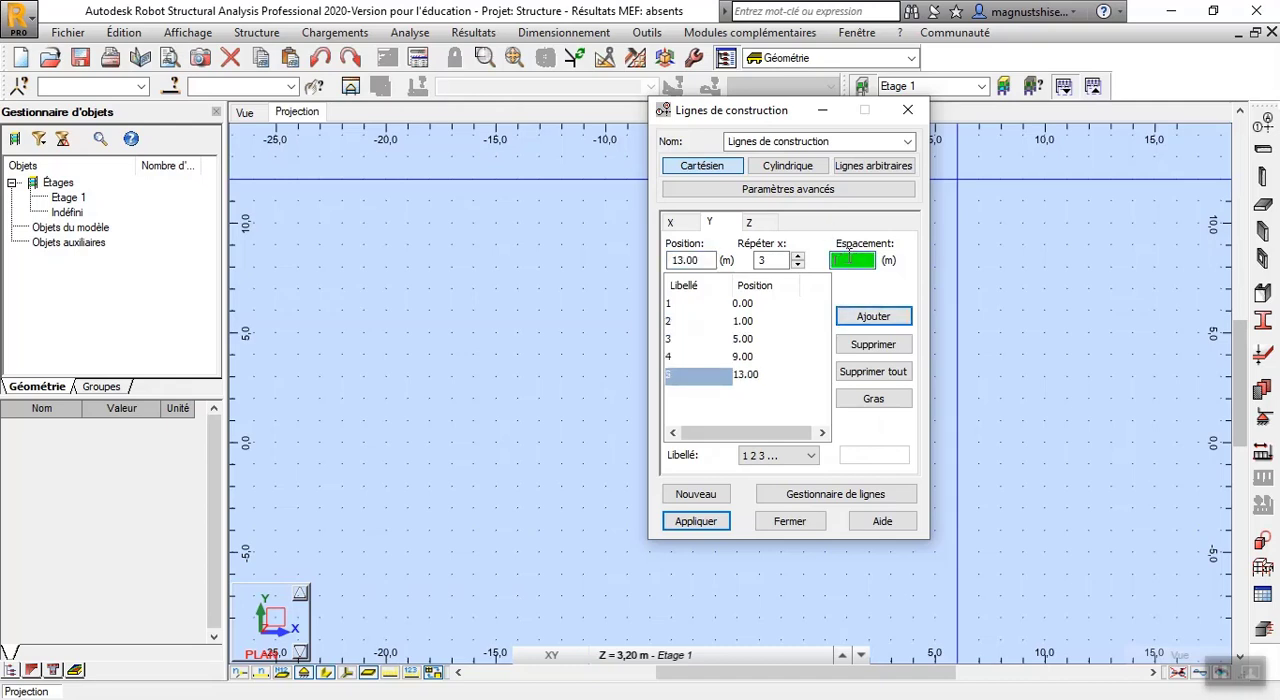
left_click(775, 260)
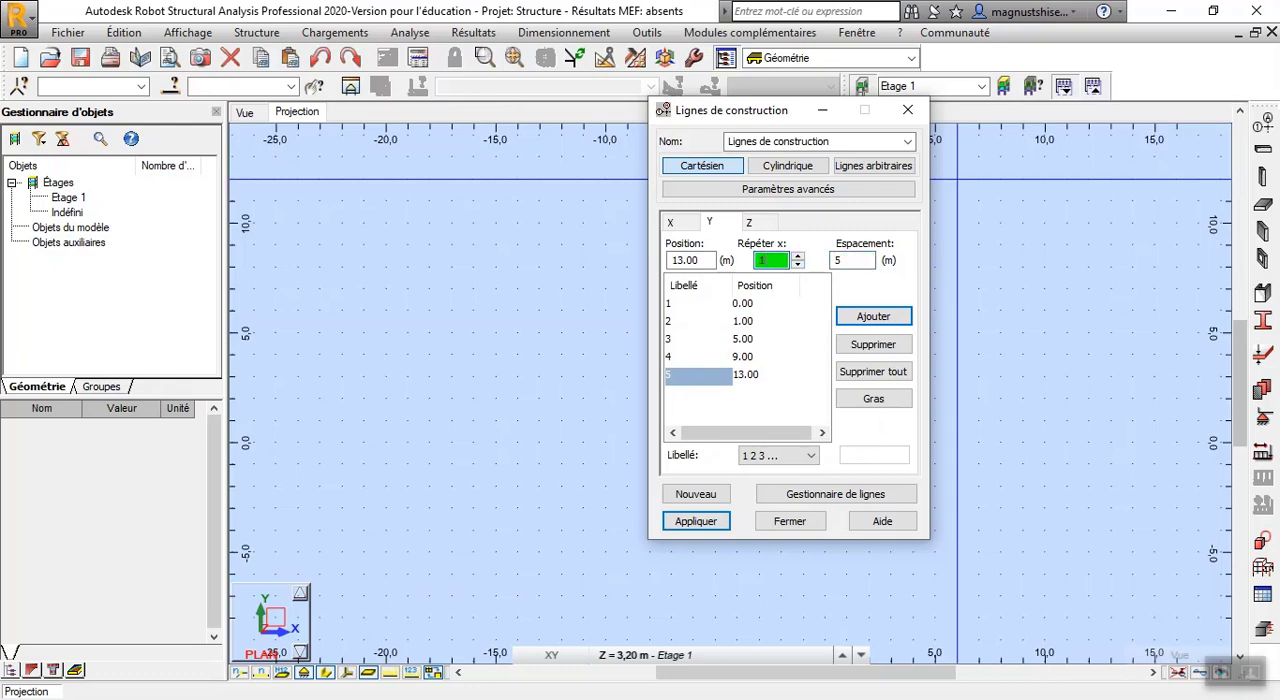
left_click(850, 317)
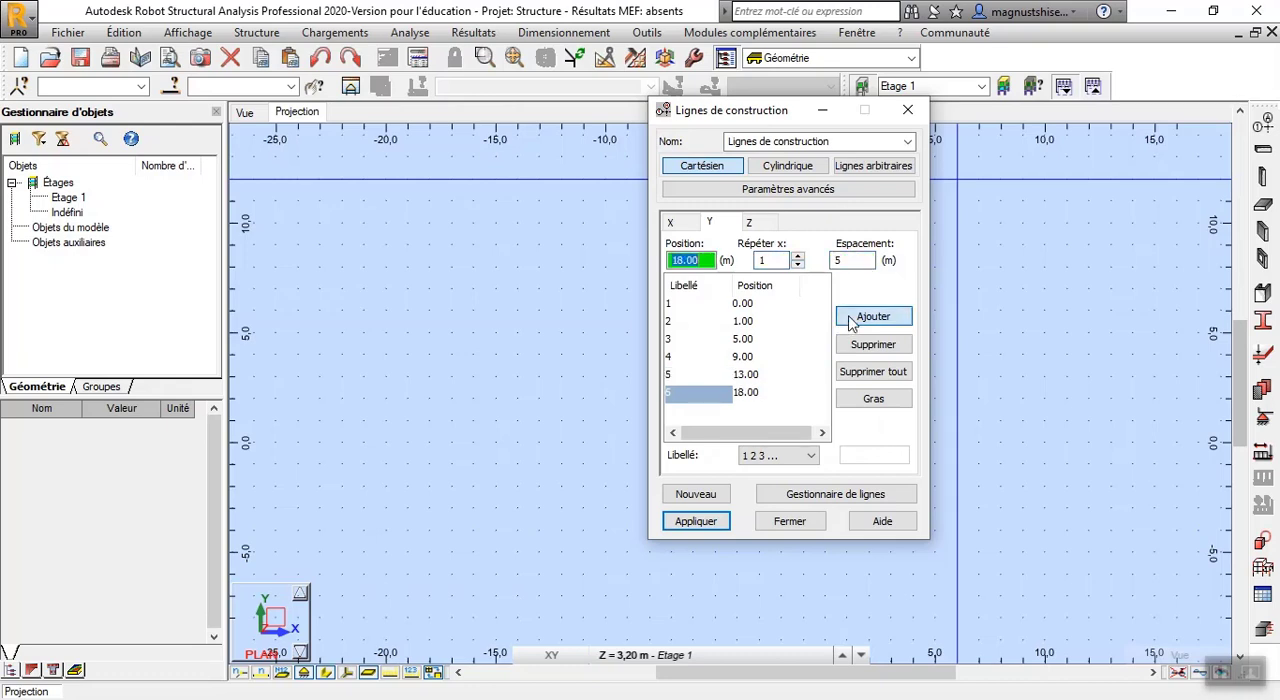
Label the Y construction lines A B C ... and apply the construction grid with the existing storey levels
left_click(813, 458)
left_click(790, 486)
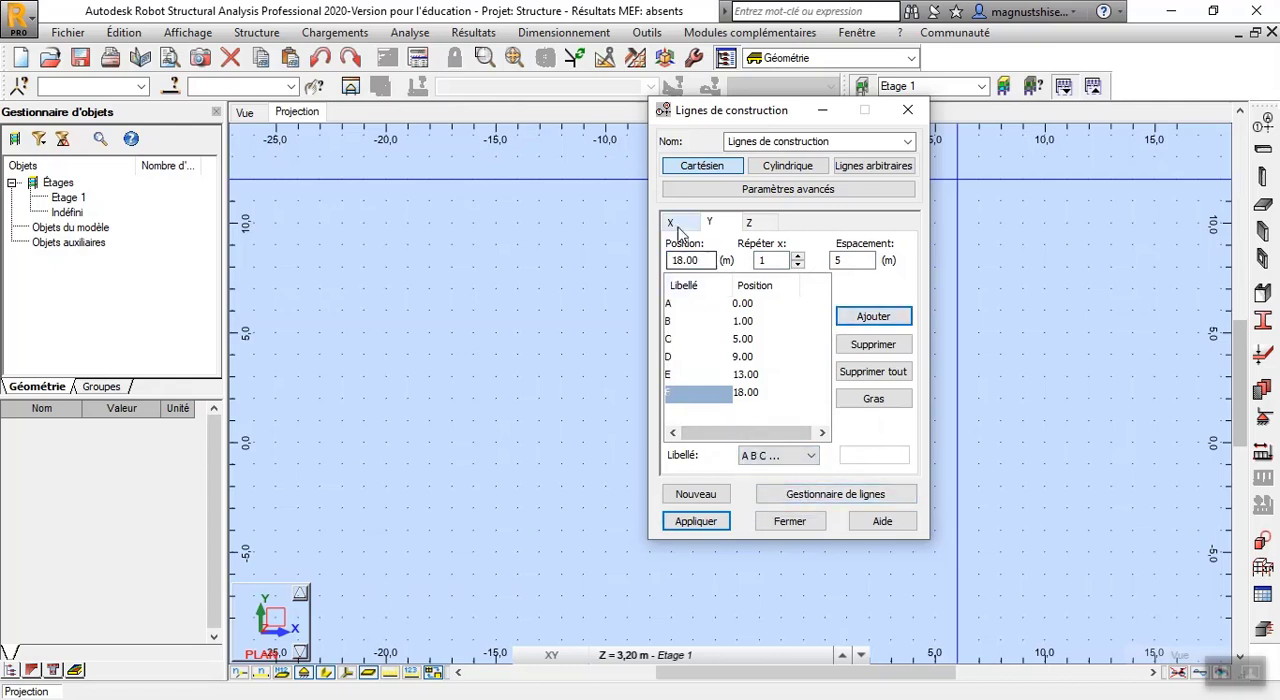
left_click(752, 223)
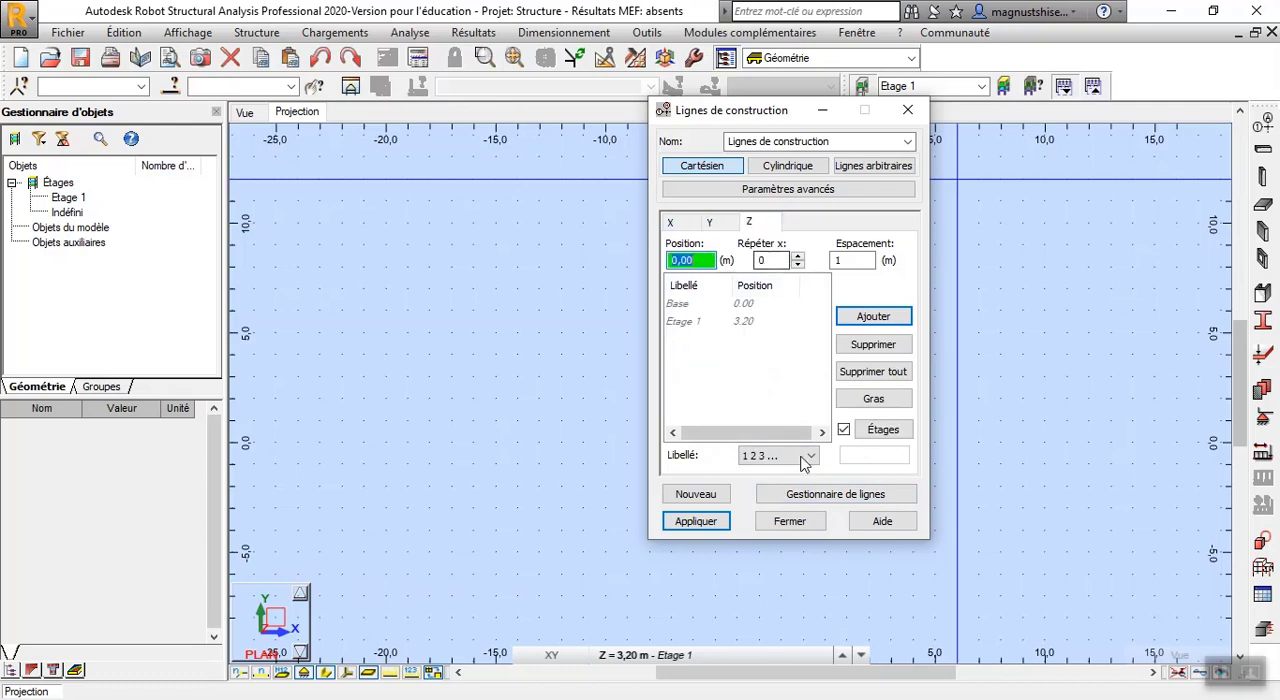
left_click(706, 523)
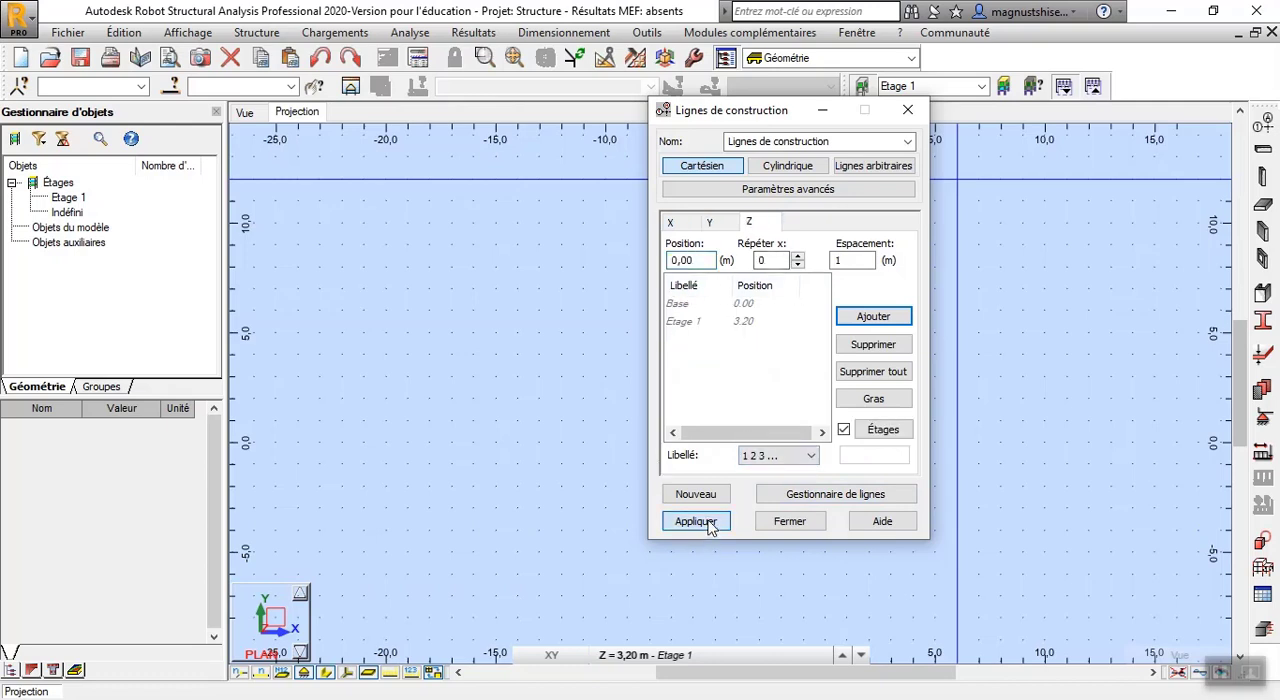
left_click(780, 525)
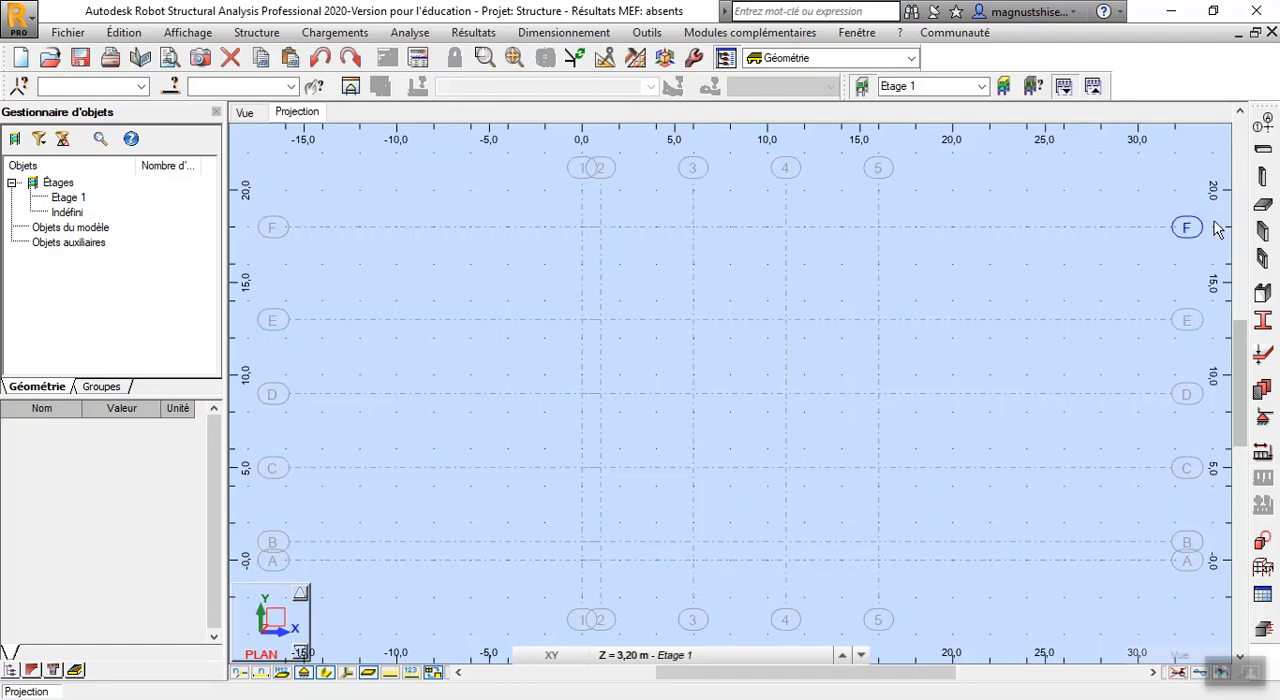
Place C 45x45 reinforced-concrete columns, 3.20 m high and running downward, on axis 5 at lines F, E, D, C and B
left_click(1267, 178)
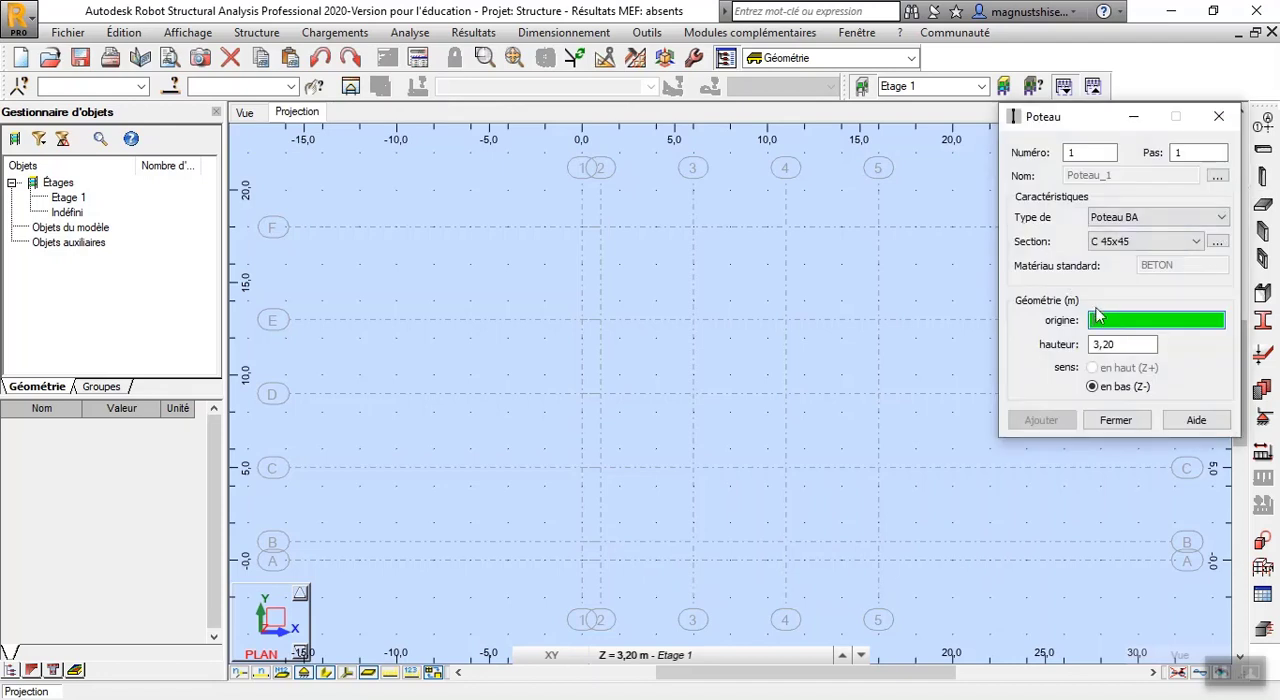
left_click(878, 227)
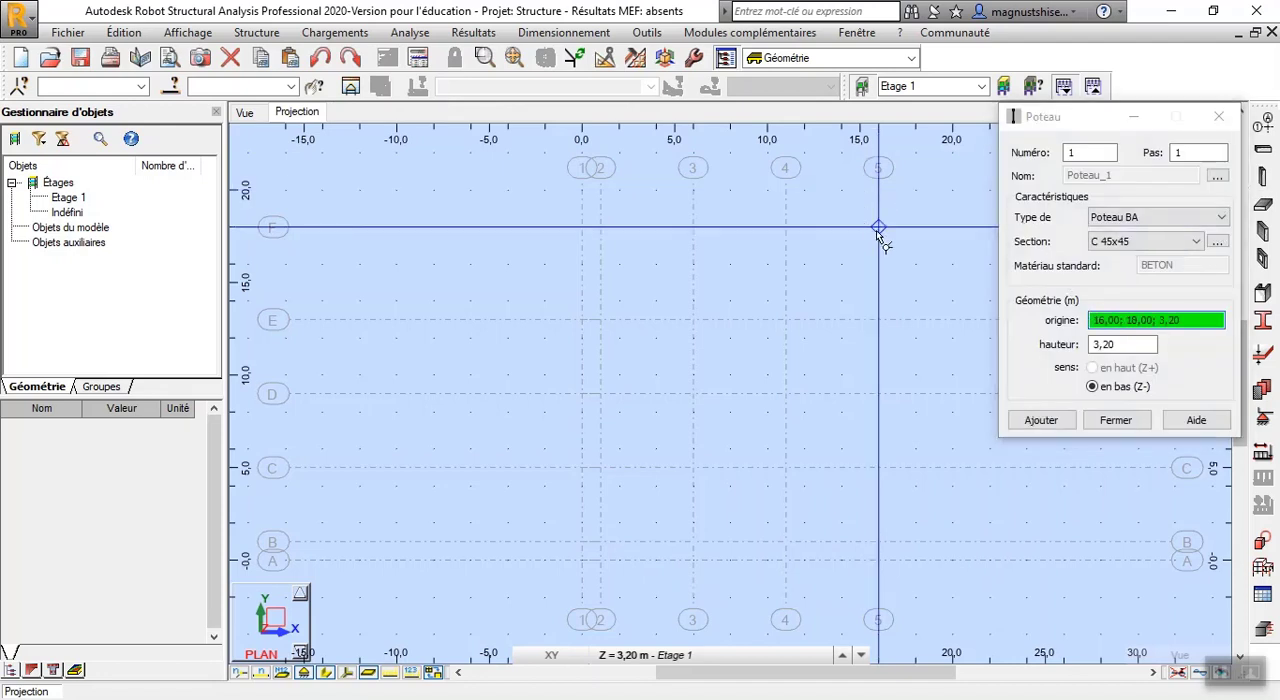
left_click(879, 321)
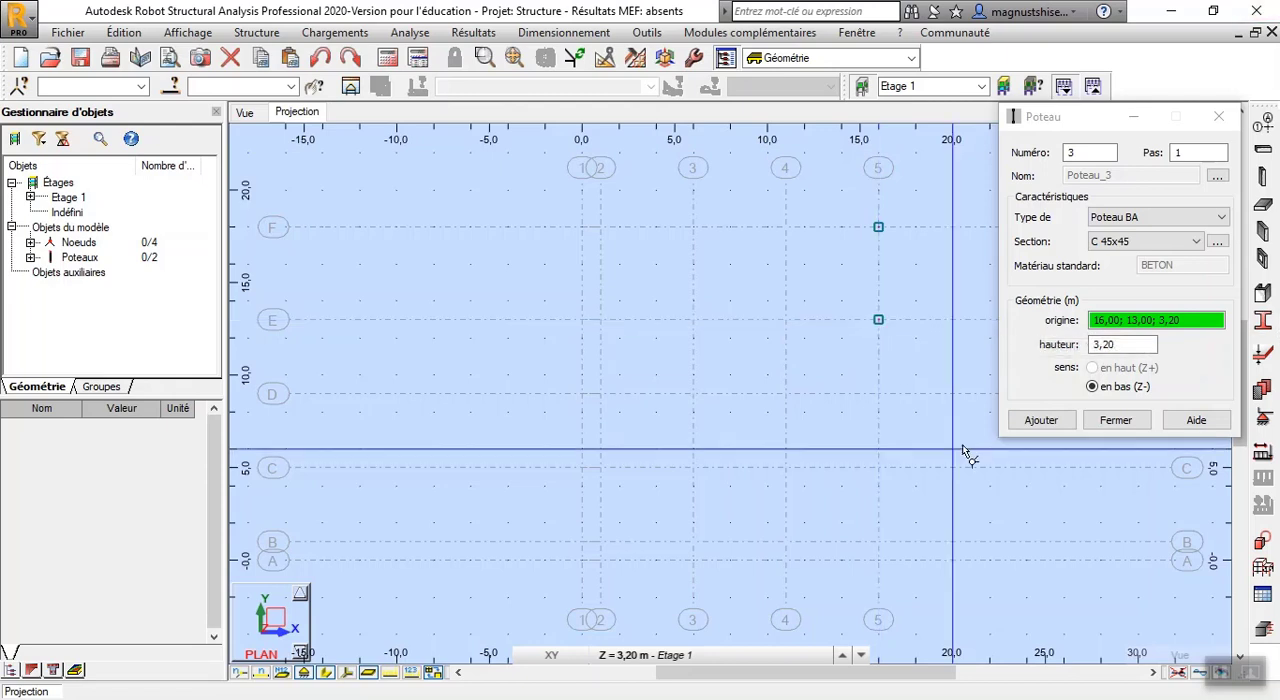
left_click(879, 394)
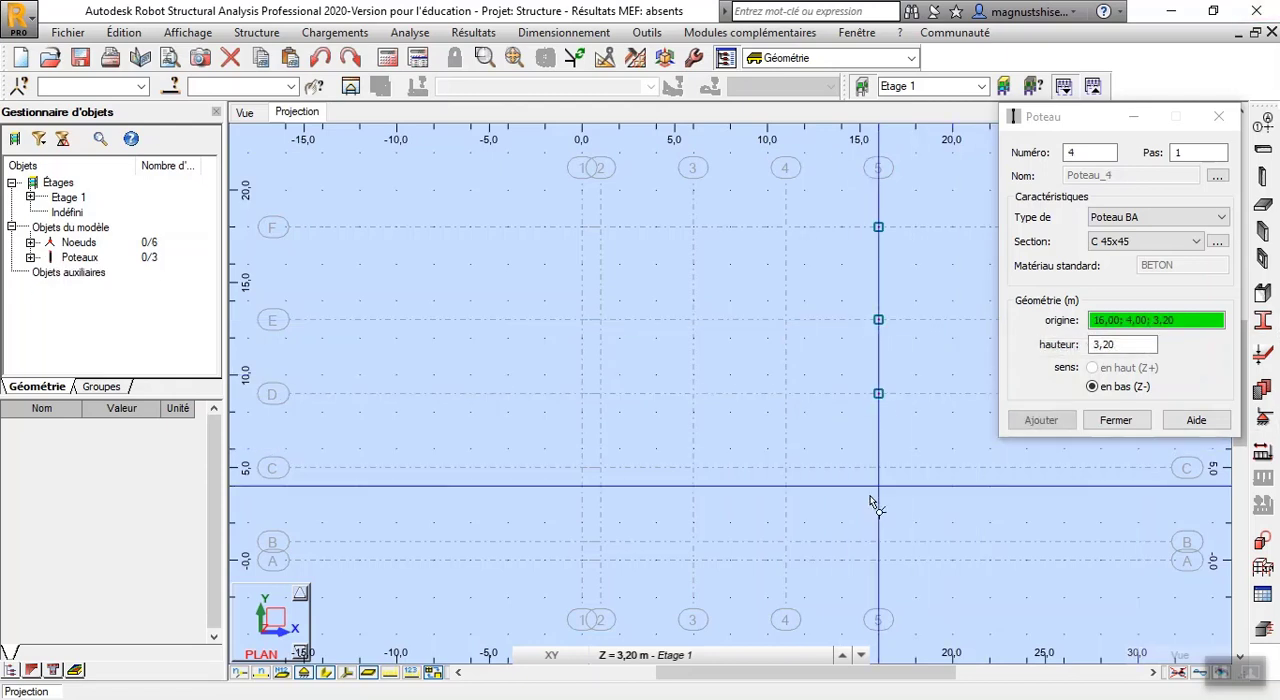
left_click(879, 467)
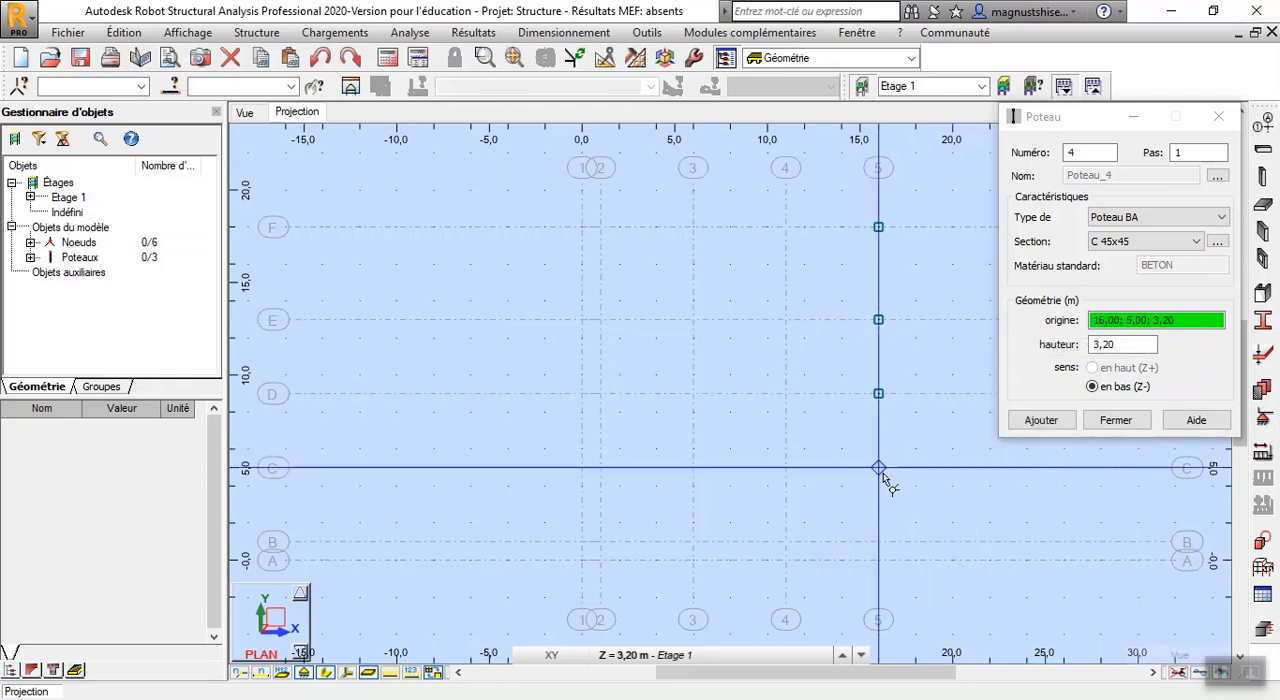
left_click(879, 542)
Place C 45x45 columns on axis 4 at its intersections with lines B, C, D, E and F
left_click(786, 542)
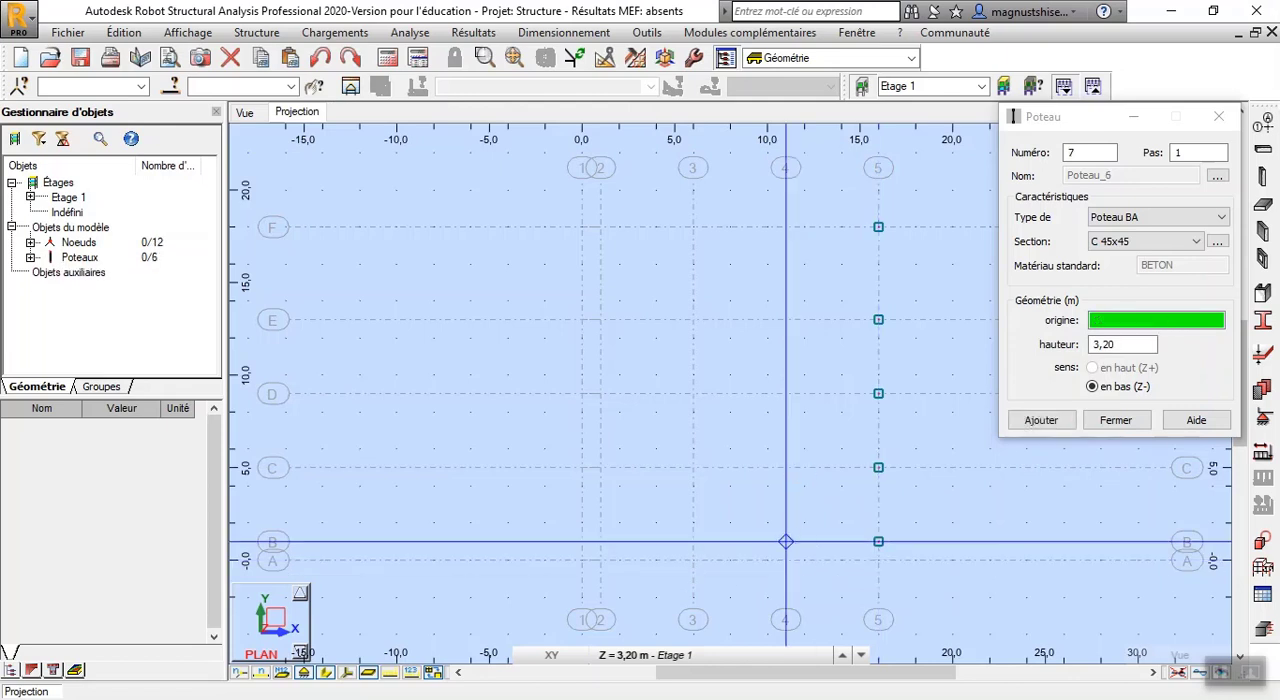
left_click(786, 467)
left_click(786, 393)
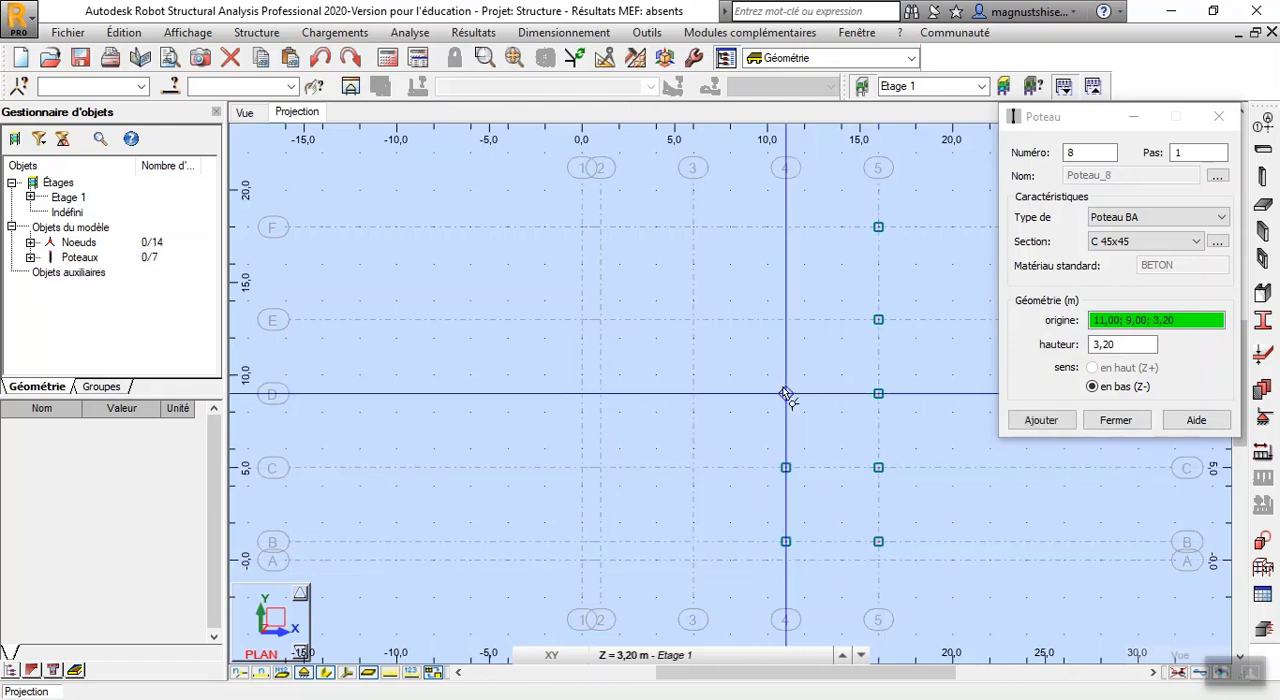
left_click(786, 320)
left_click(786, 227)
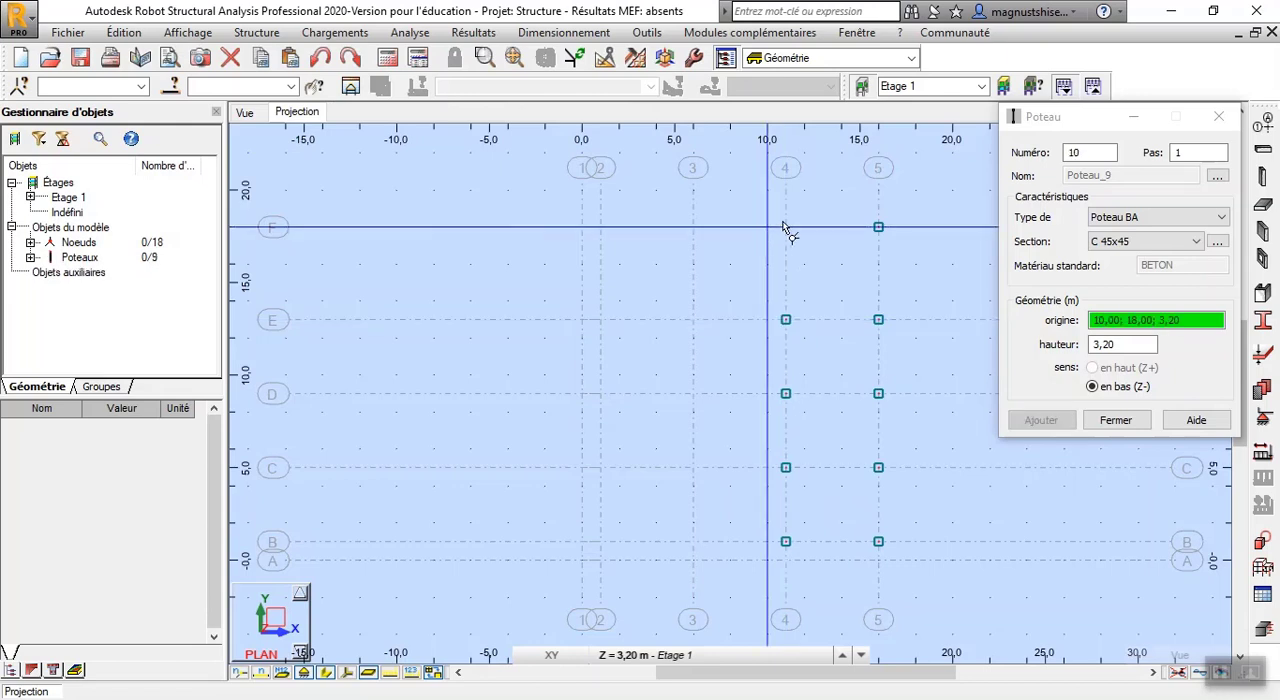
Place C 45x45 columns on axis 3 at its intersections with lines F, E, D, C and B
left_click(693, 227)
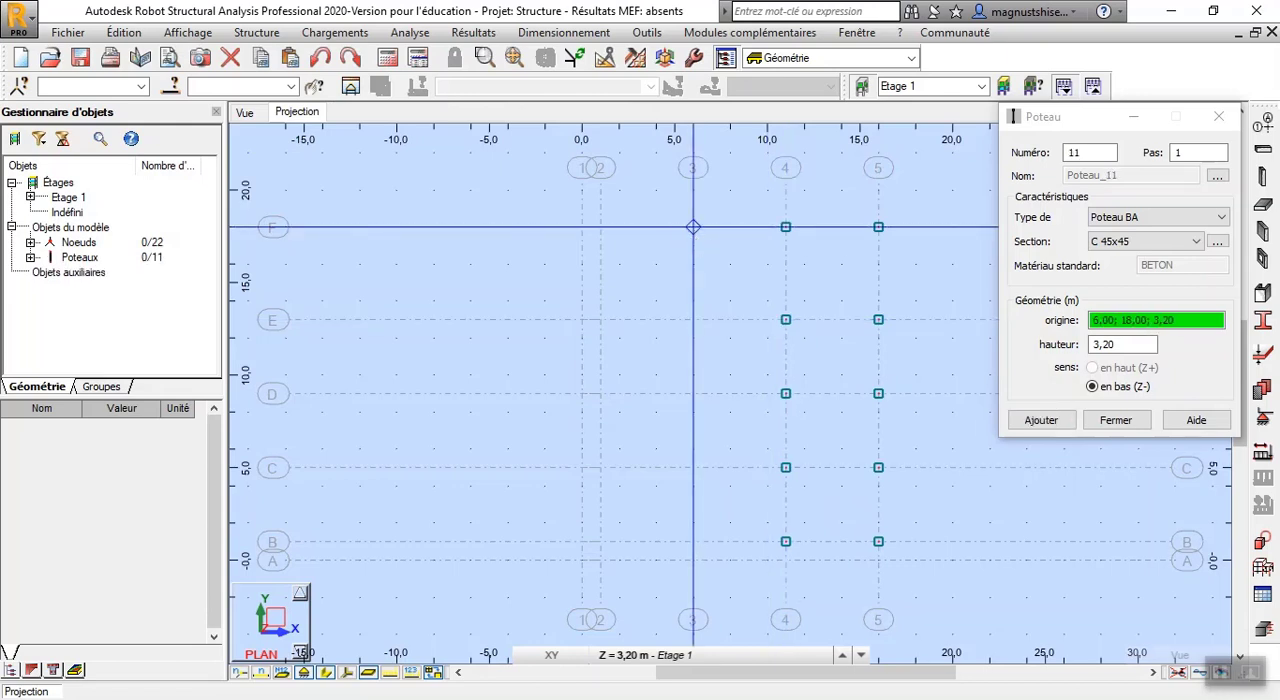
left_click(693, 228)
left_click(693, 320)
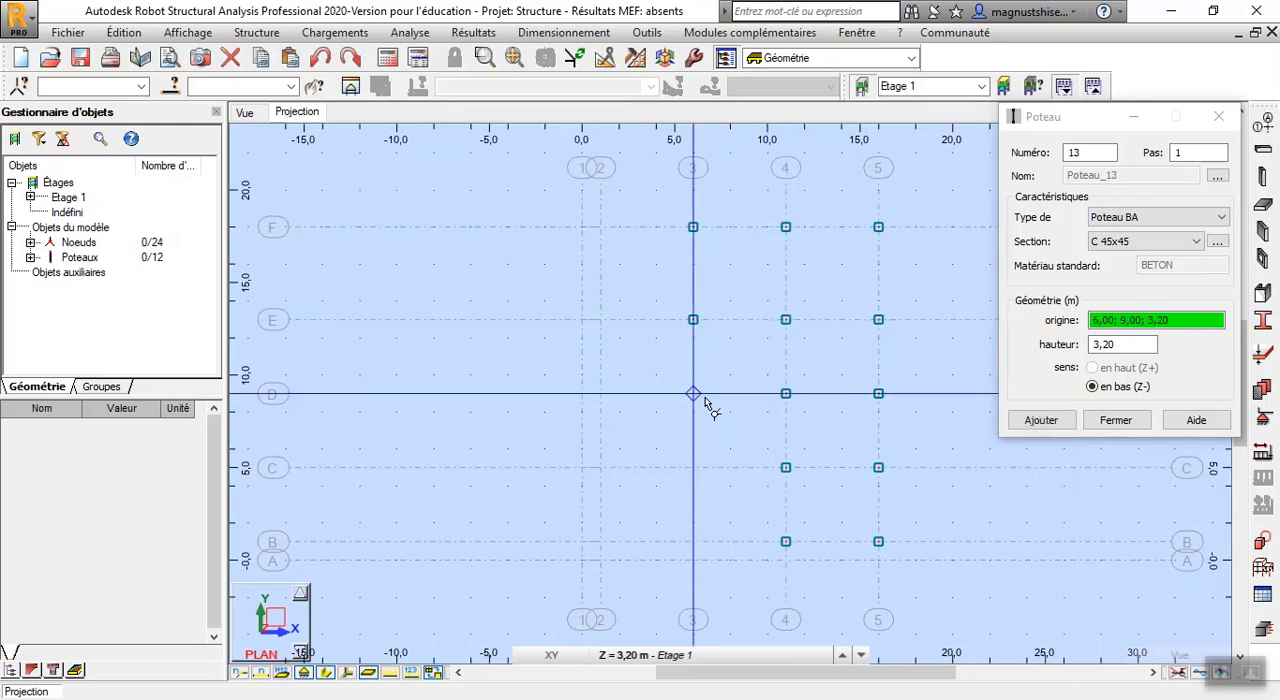
left_click(693, 393)
left_click(693, 467)
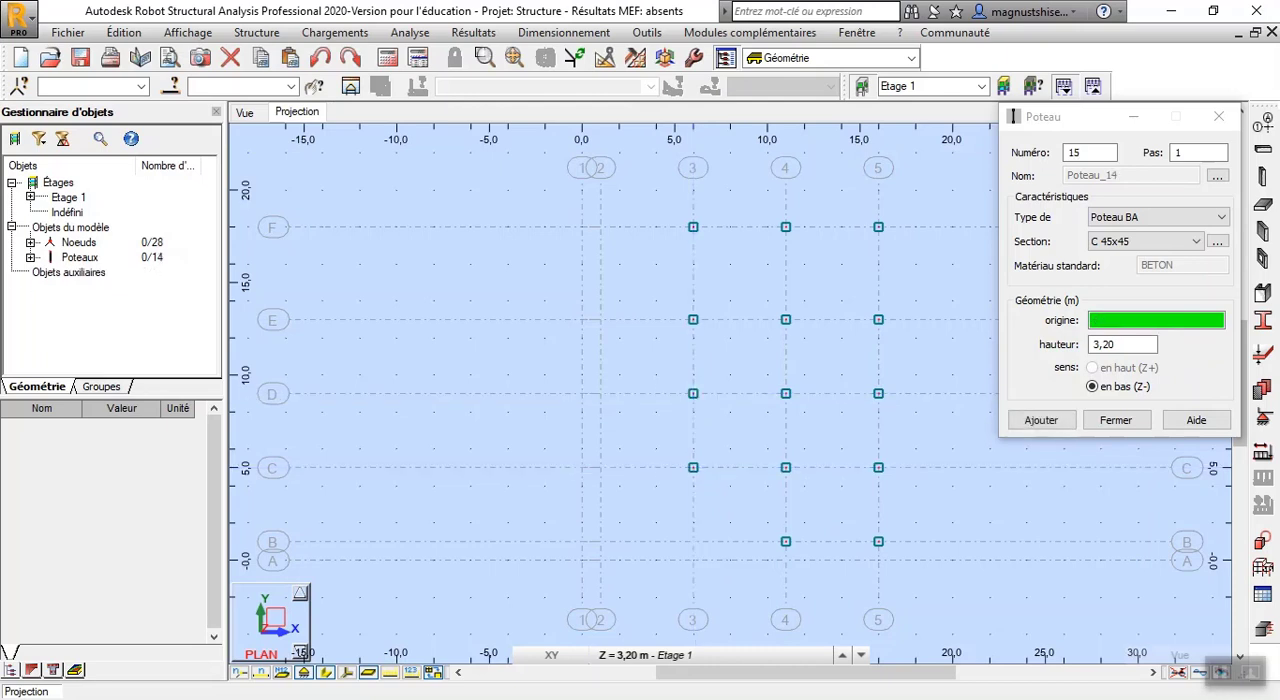
left_click(693, 541)
Place C 45x45 columns on axis 2 at its intersections with lines B, C, D, E and F
left_click(600, 541)
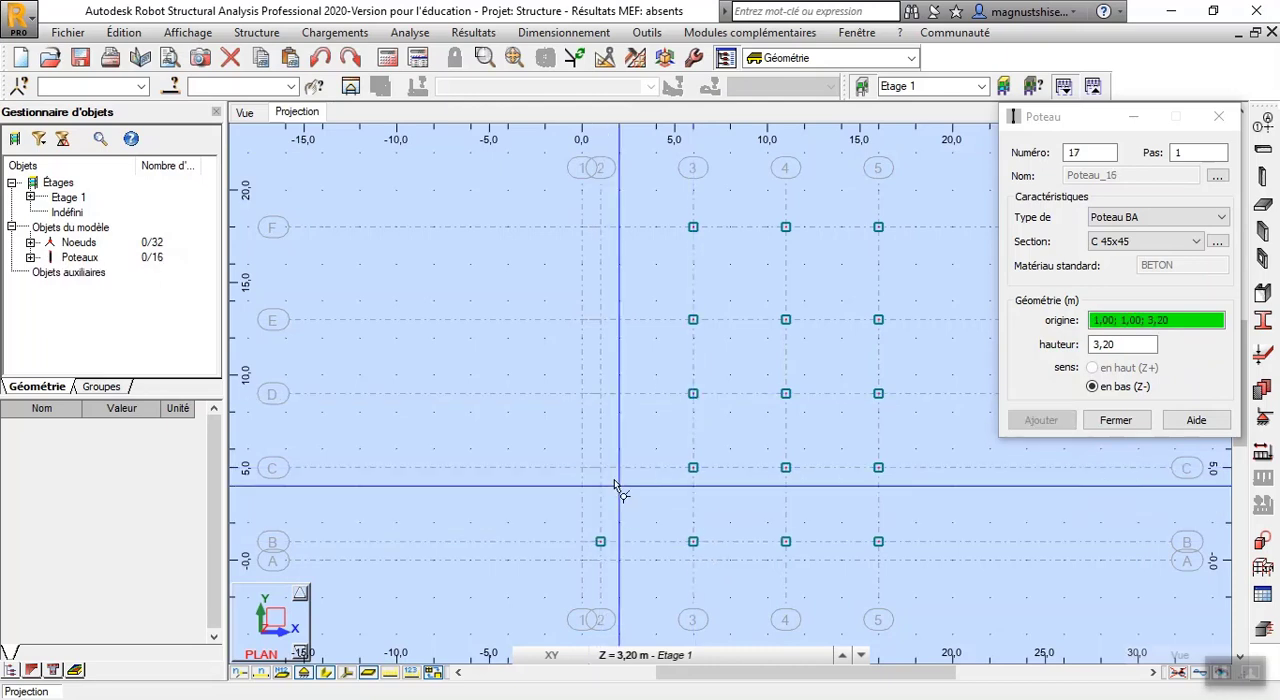
left_click(600, 467)
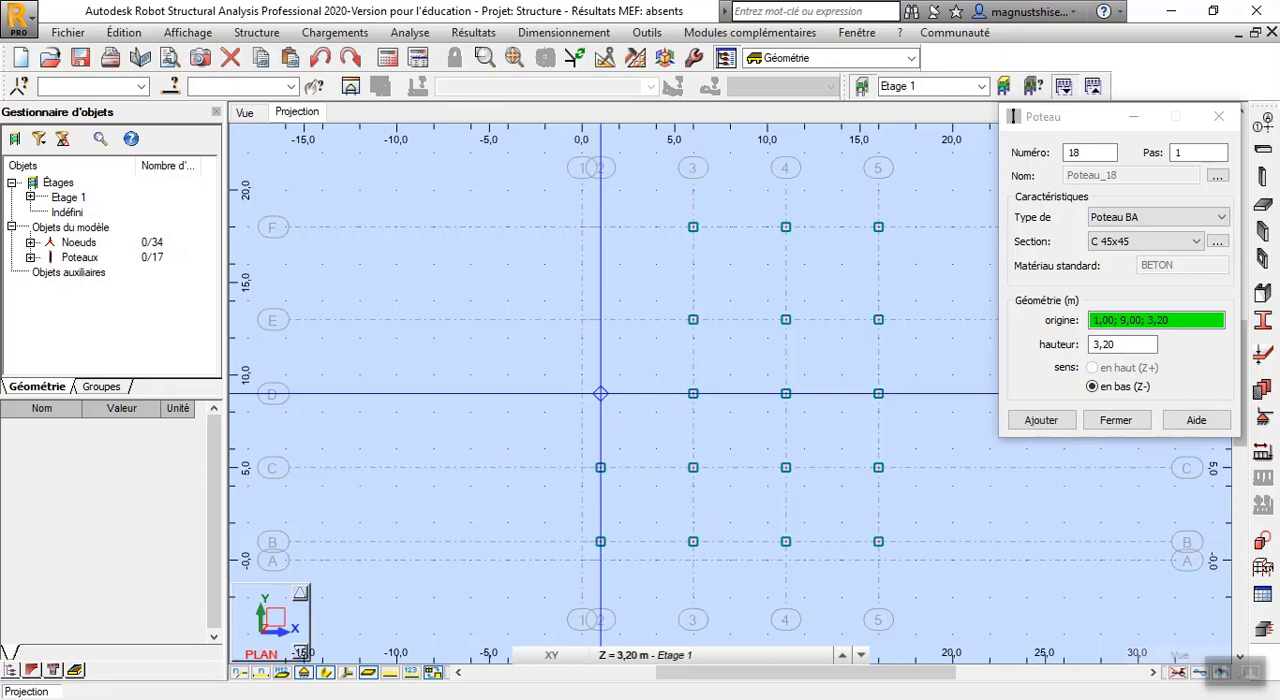
left_click(600, 393)
left_click(600, 319)
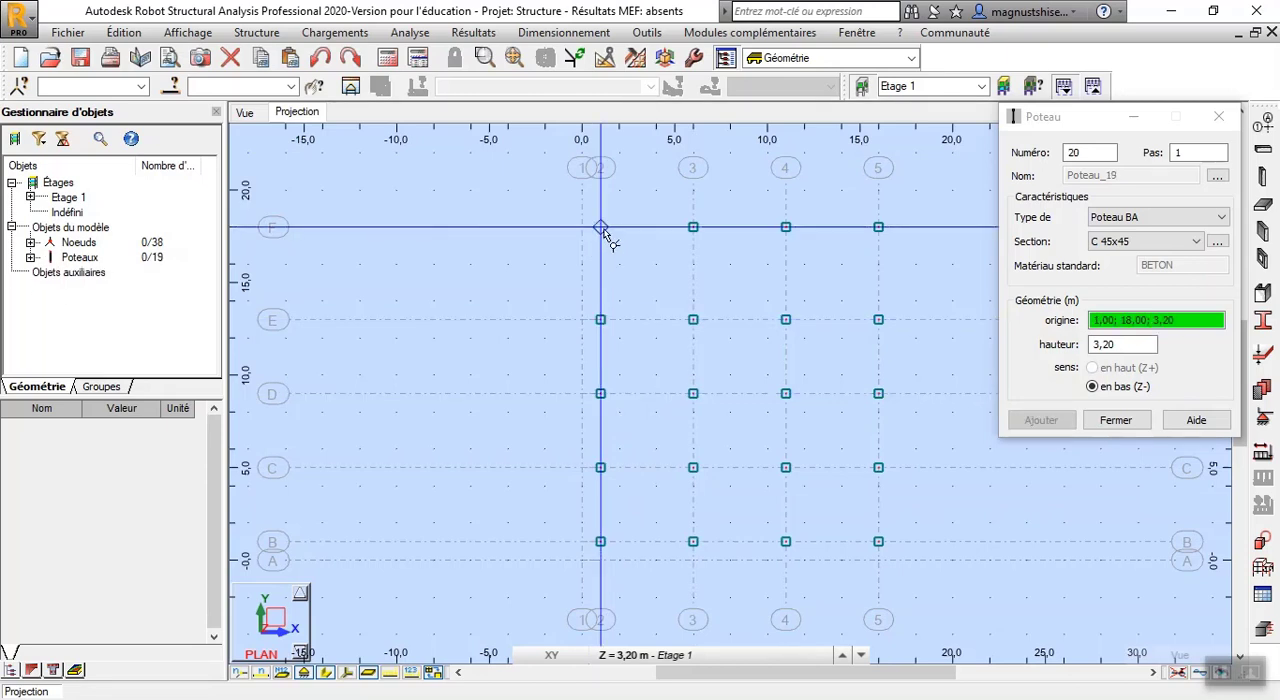
left_click(600, 227)
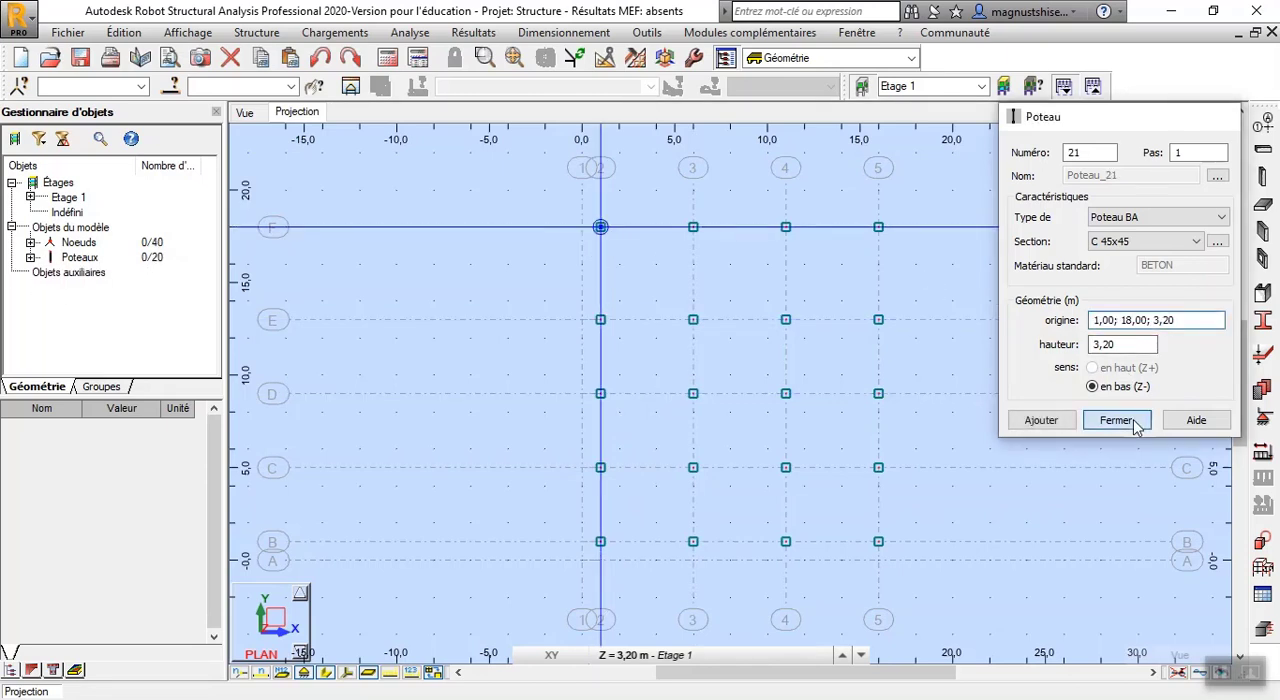
left_click(1117, 420)
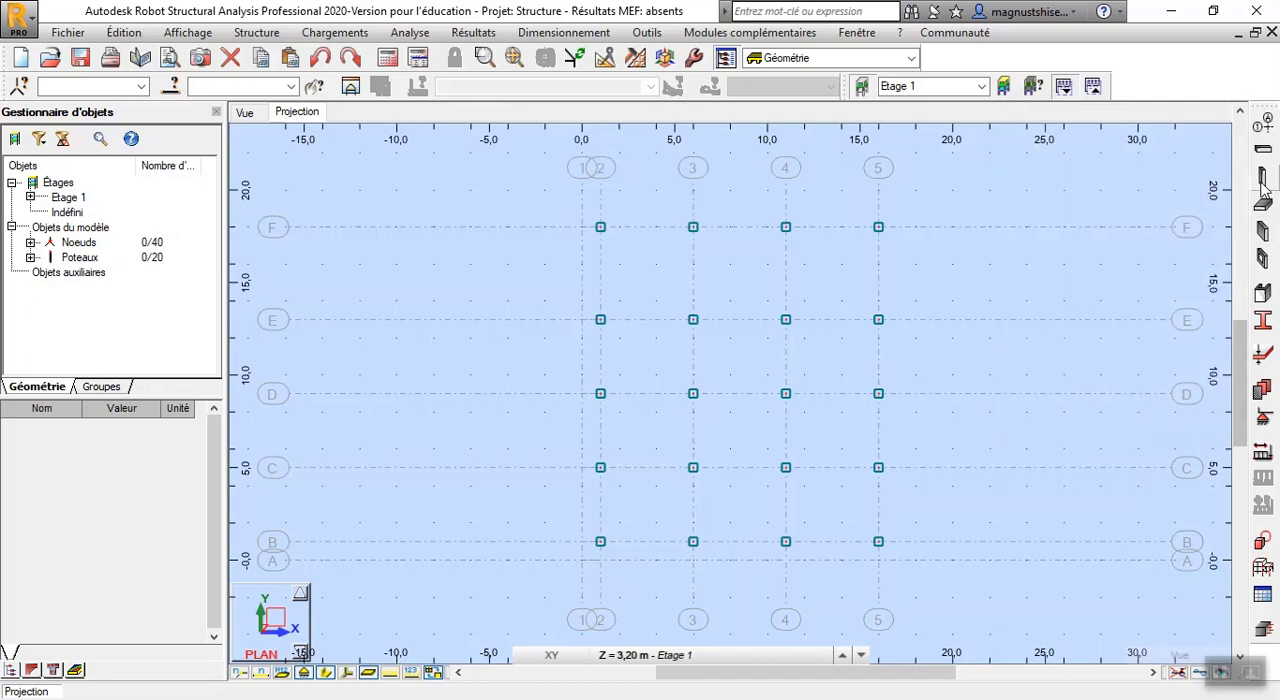
Draw B 30x50 reinforced-concrete beams from axis 5 to axis 1 along lines F, E and D
left_click(1262, 149)
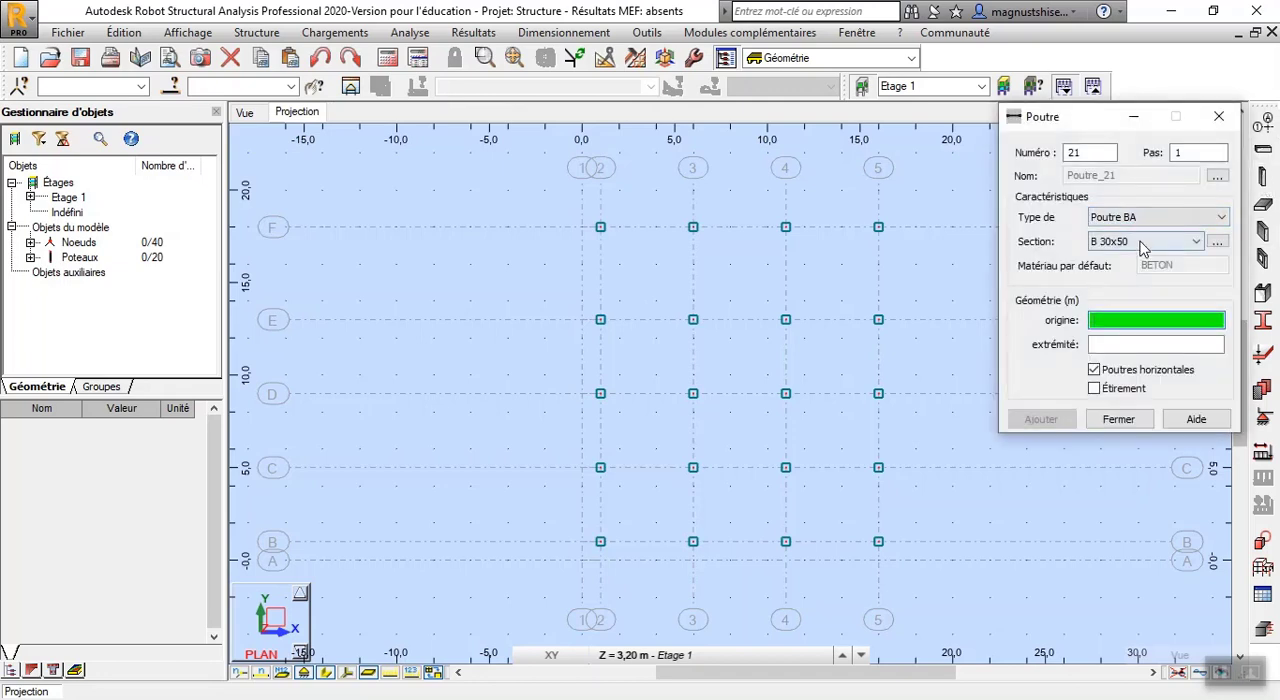
left_click(1122, 322)
left_click(878, 227)
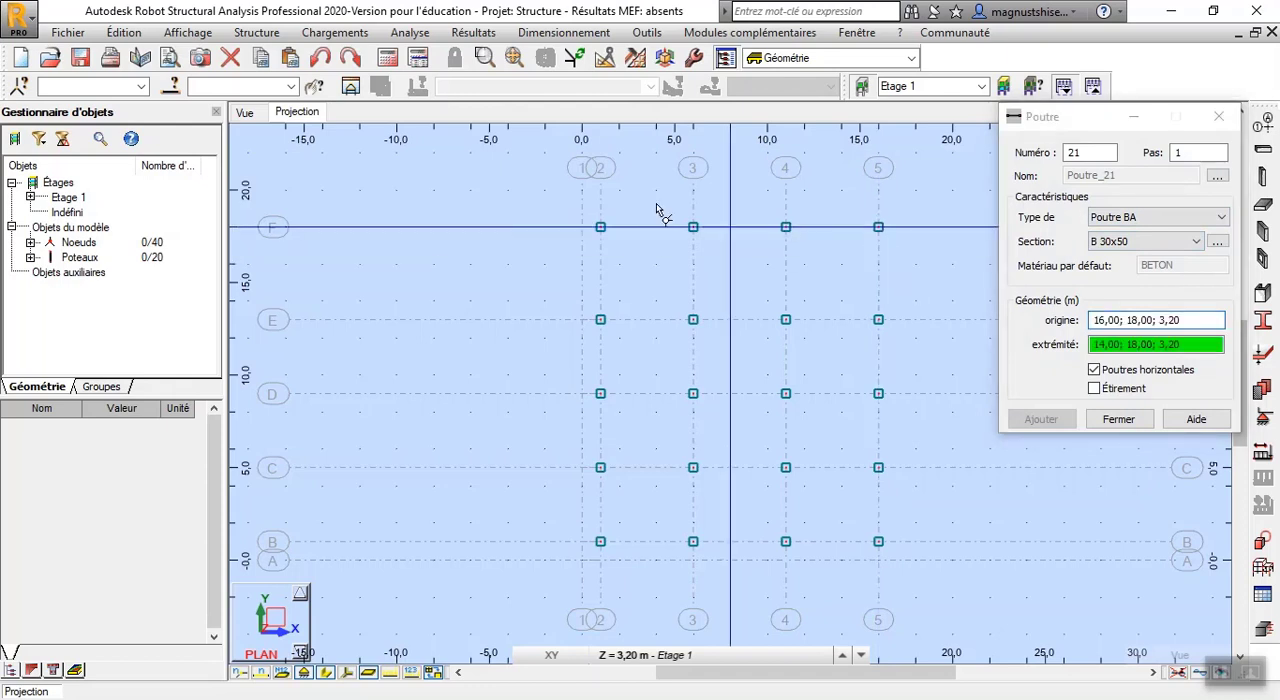
left_click(587, 230)
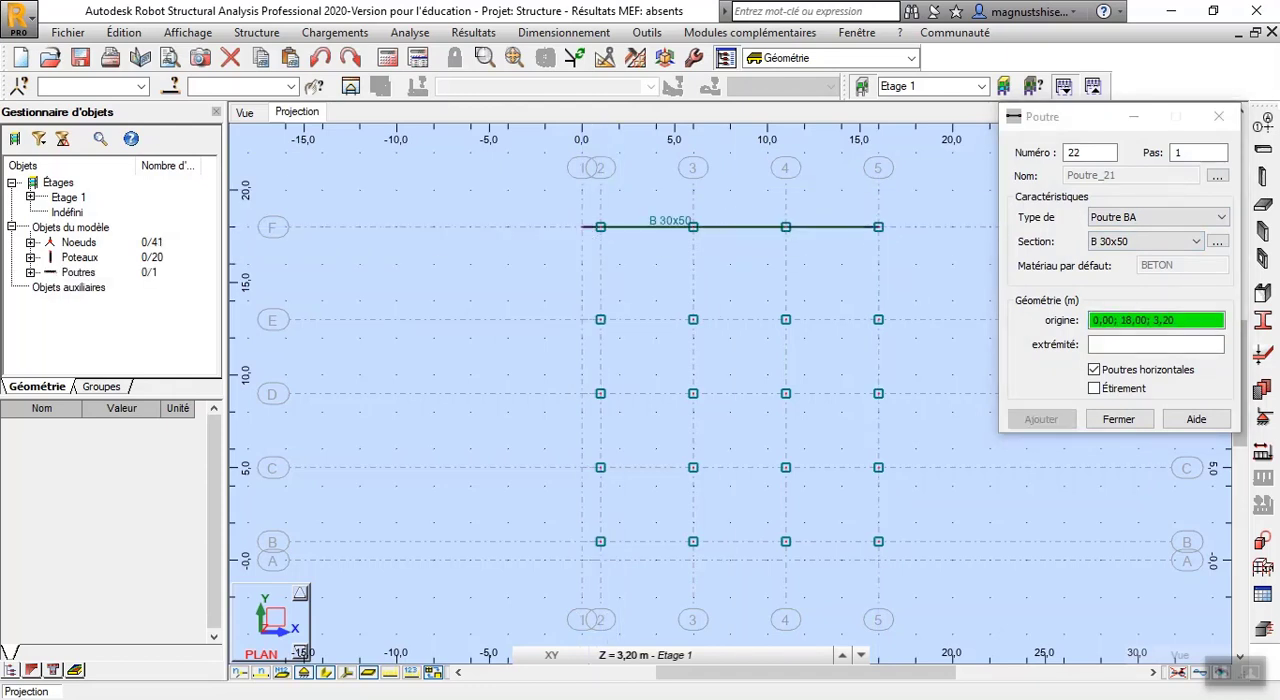
left_click(878, 319)
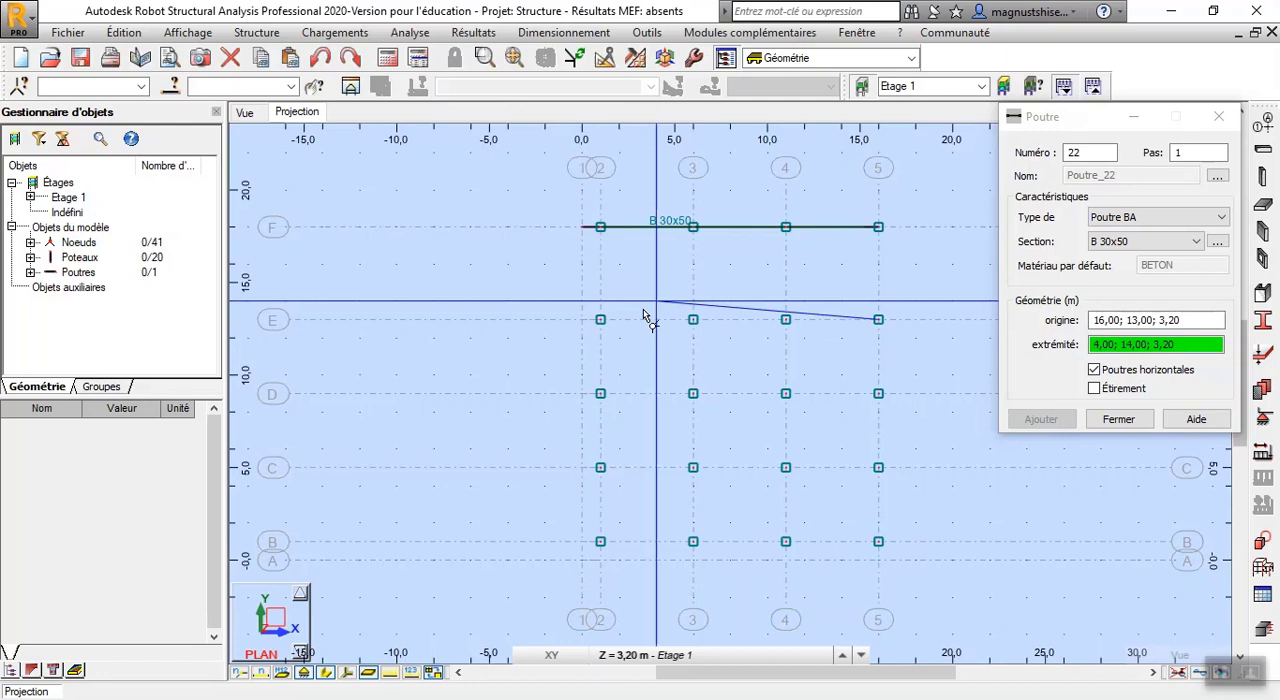
left_click(582, 320)
left_click(878, 393)
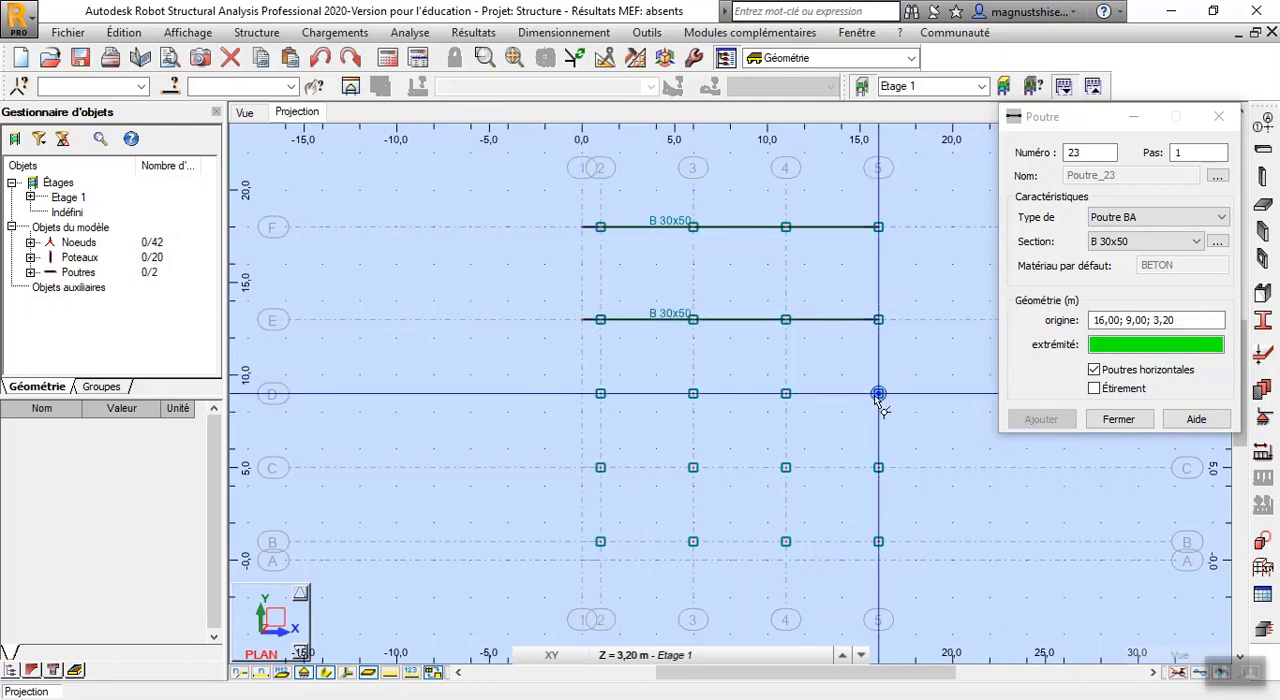
left_click(581, 393)
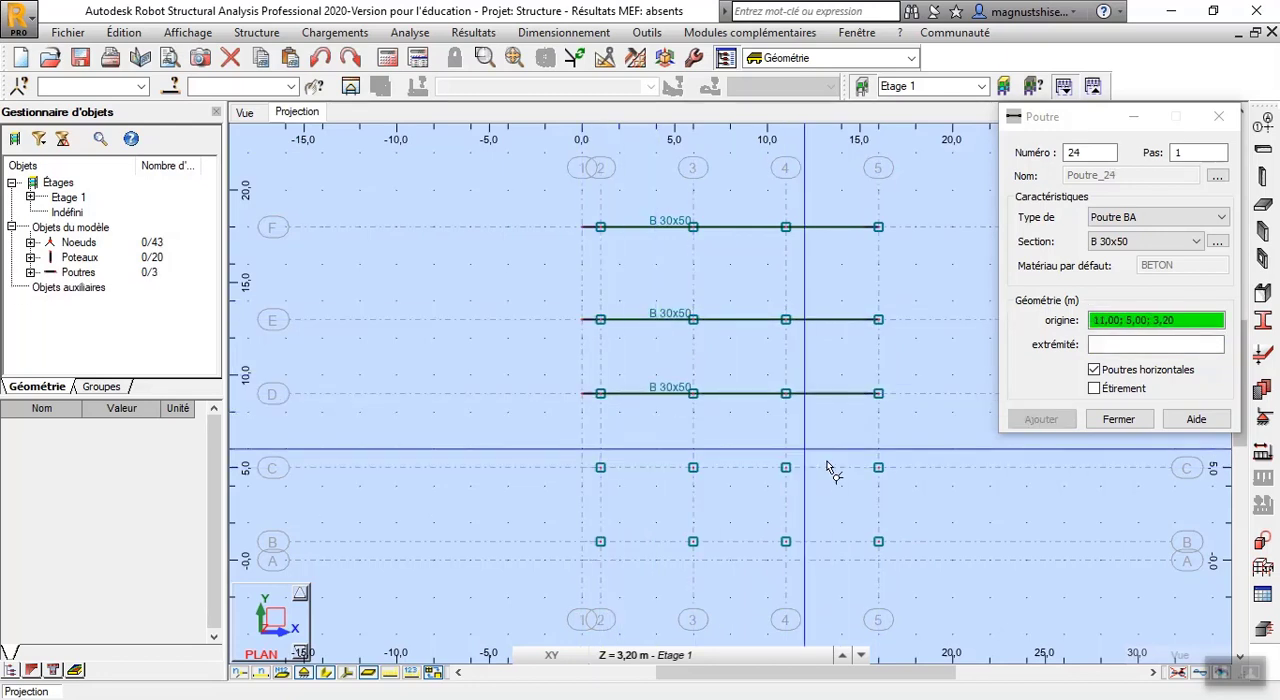
Draw B 30x50 beams from axis 5 to axis 1 along lines C and B, and from axis 5 to axis 2 along line A
left_click(878, 467)
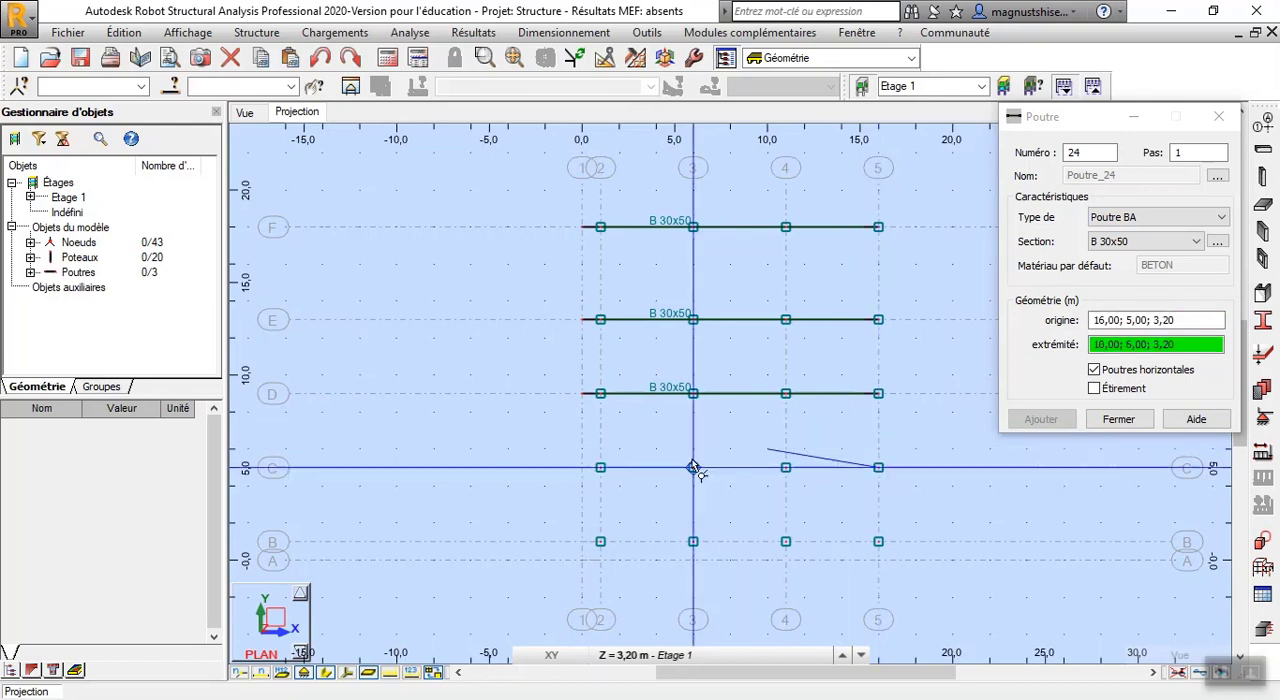
left_click(581, 467)
left_click(876, 545)
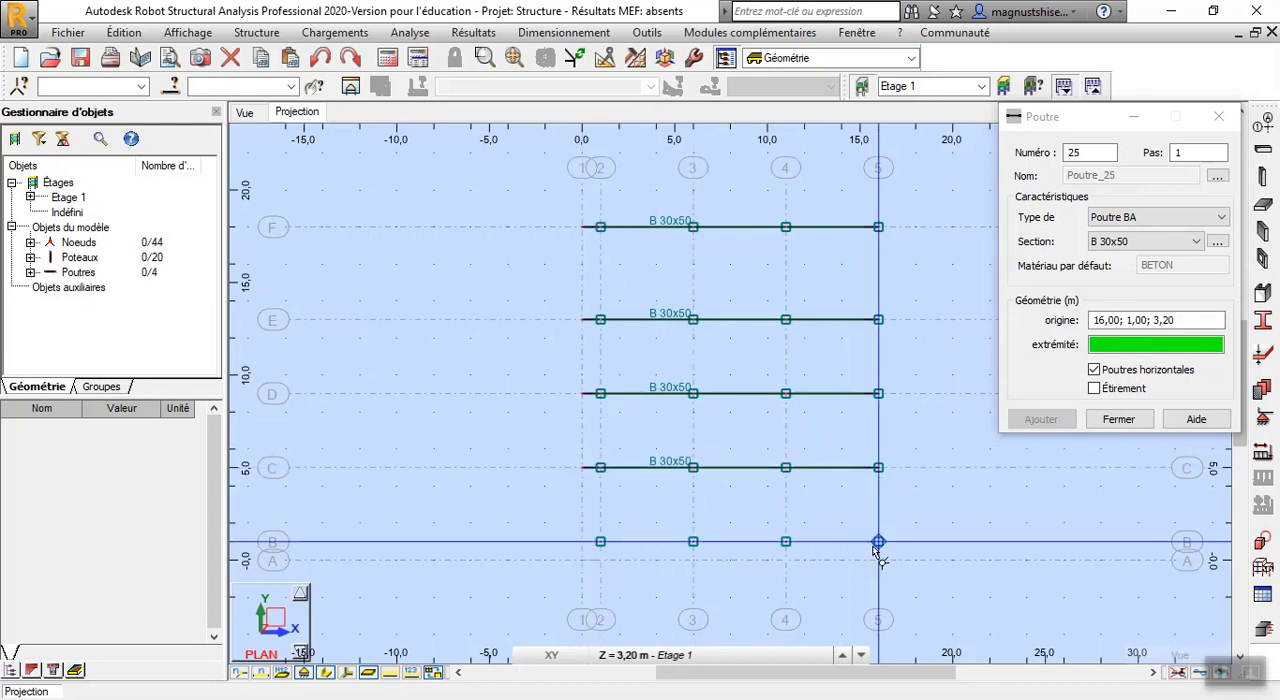
left_click(588, 545)
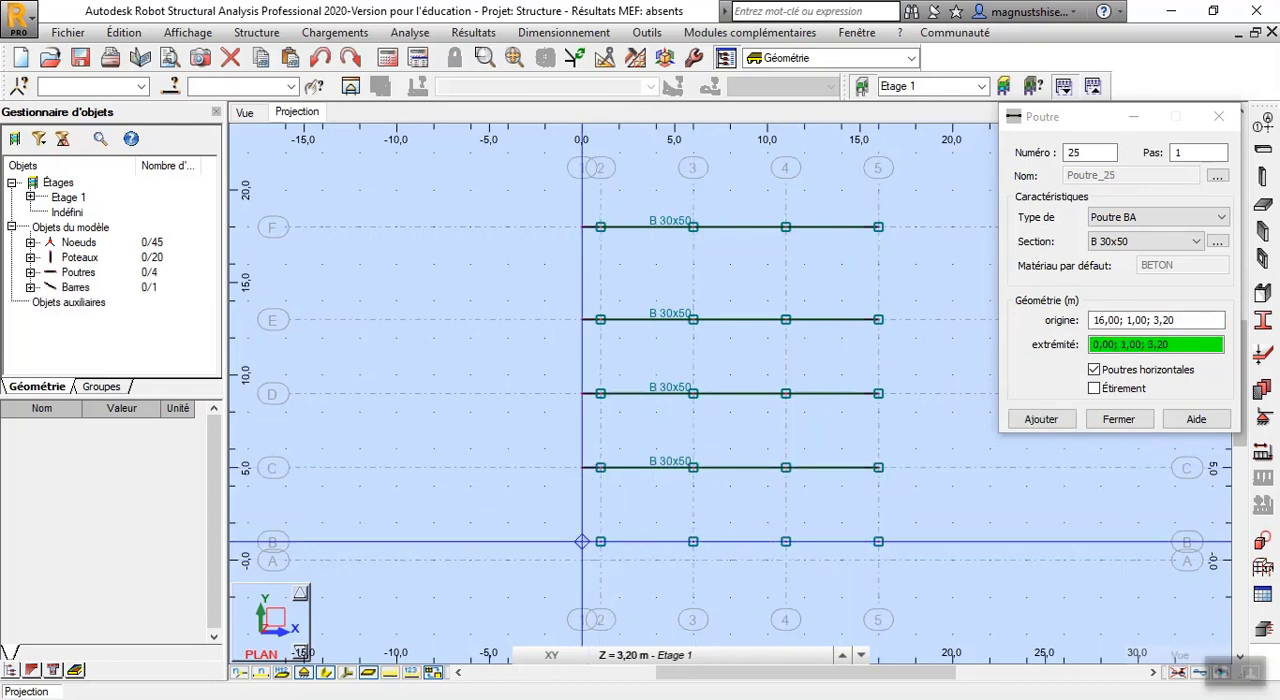
left_click(882, 566)
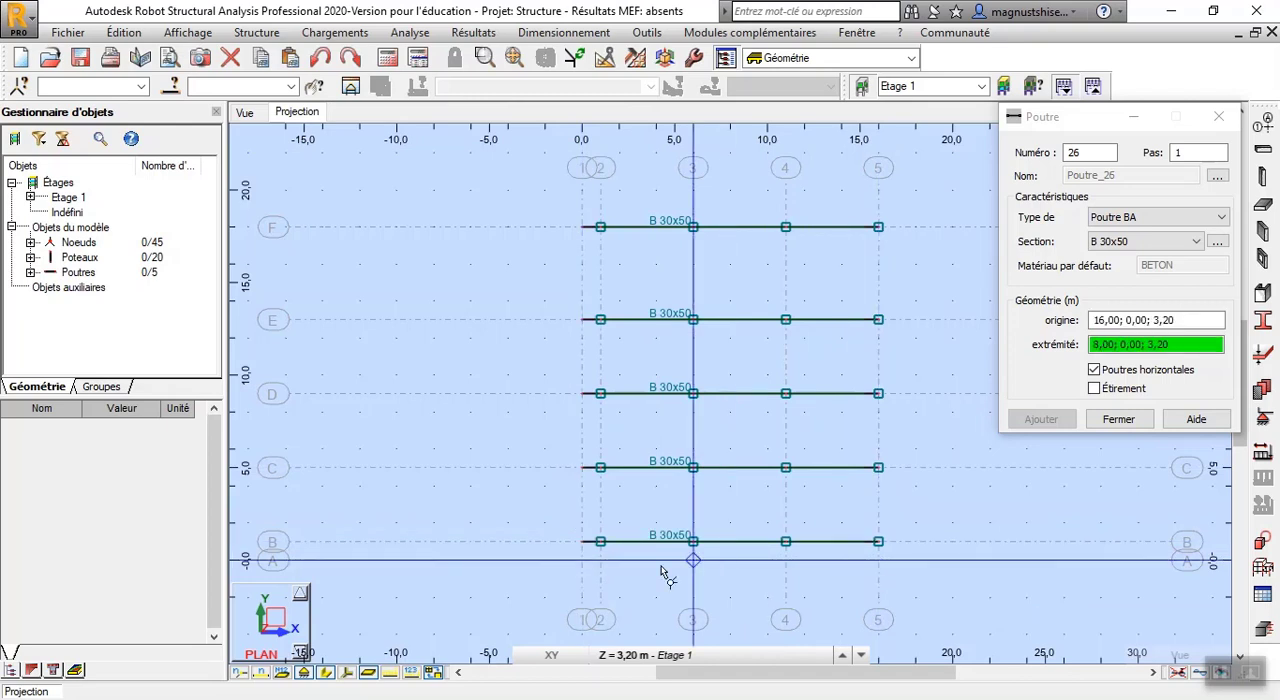
left_click(603, 564)
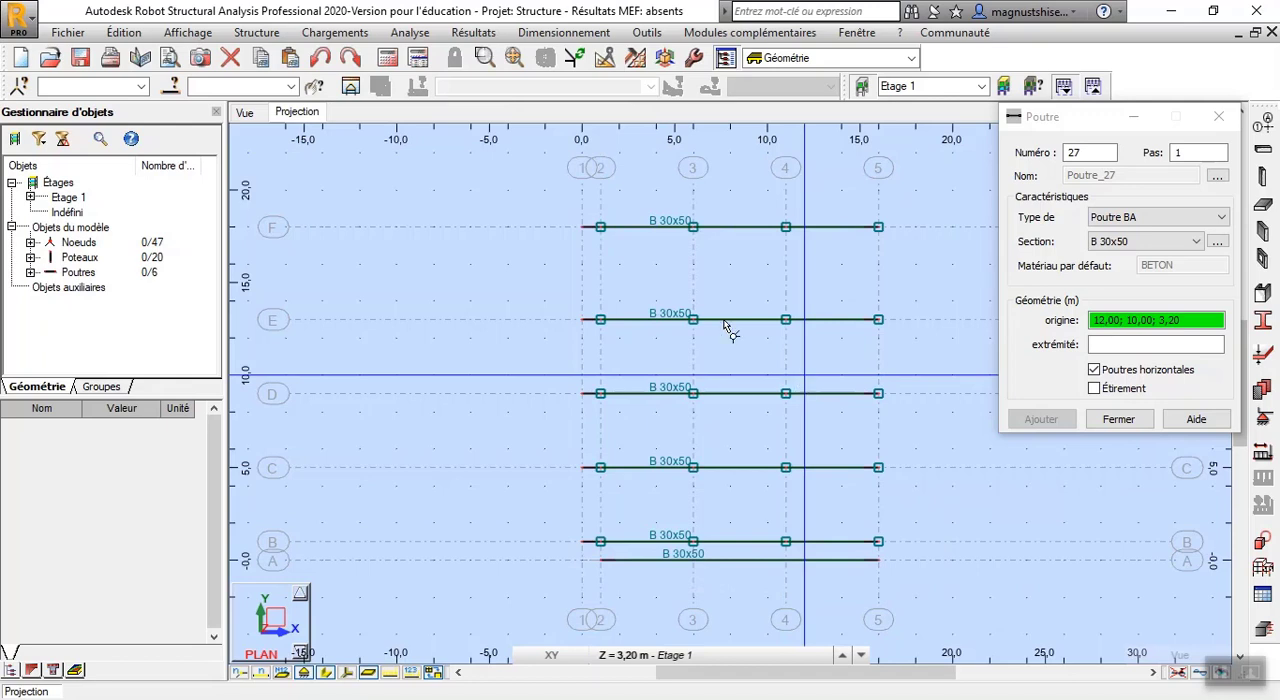
Draw B 30x50 beams along axis 1 from line F to B, and along axes 2 and 3 from line F to A
left_click(582, 228)
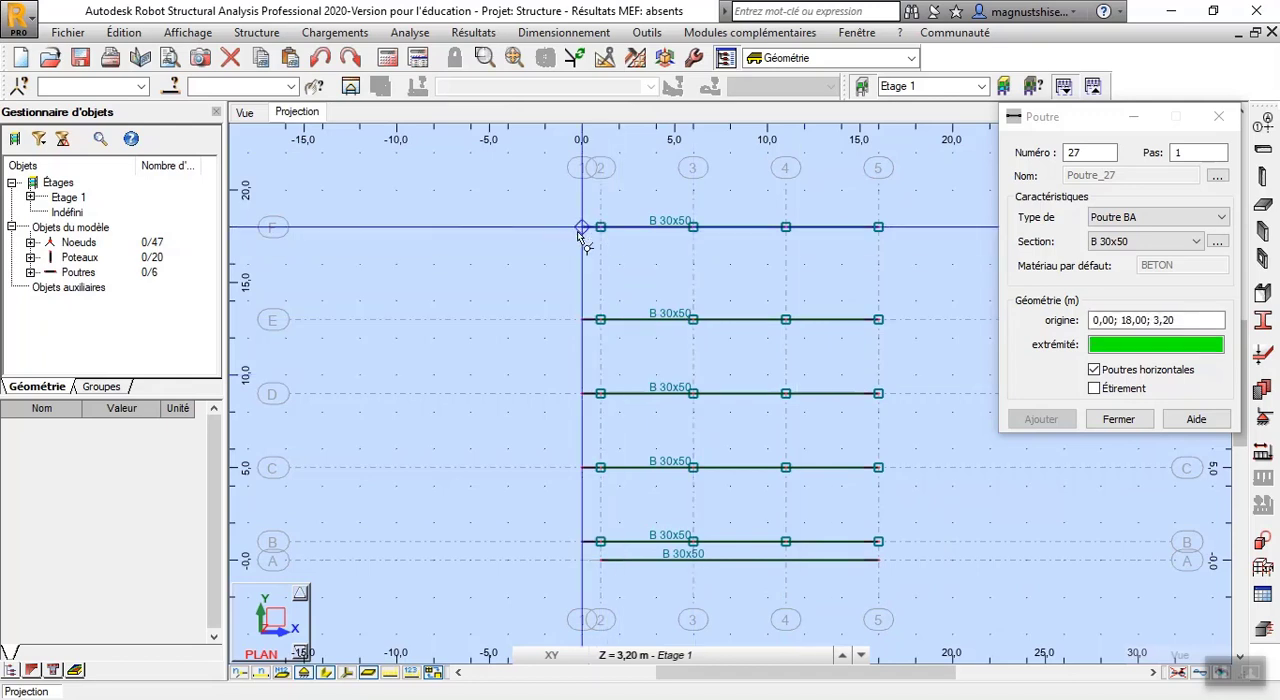
left_click(582, 541)
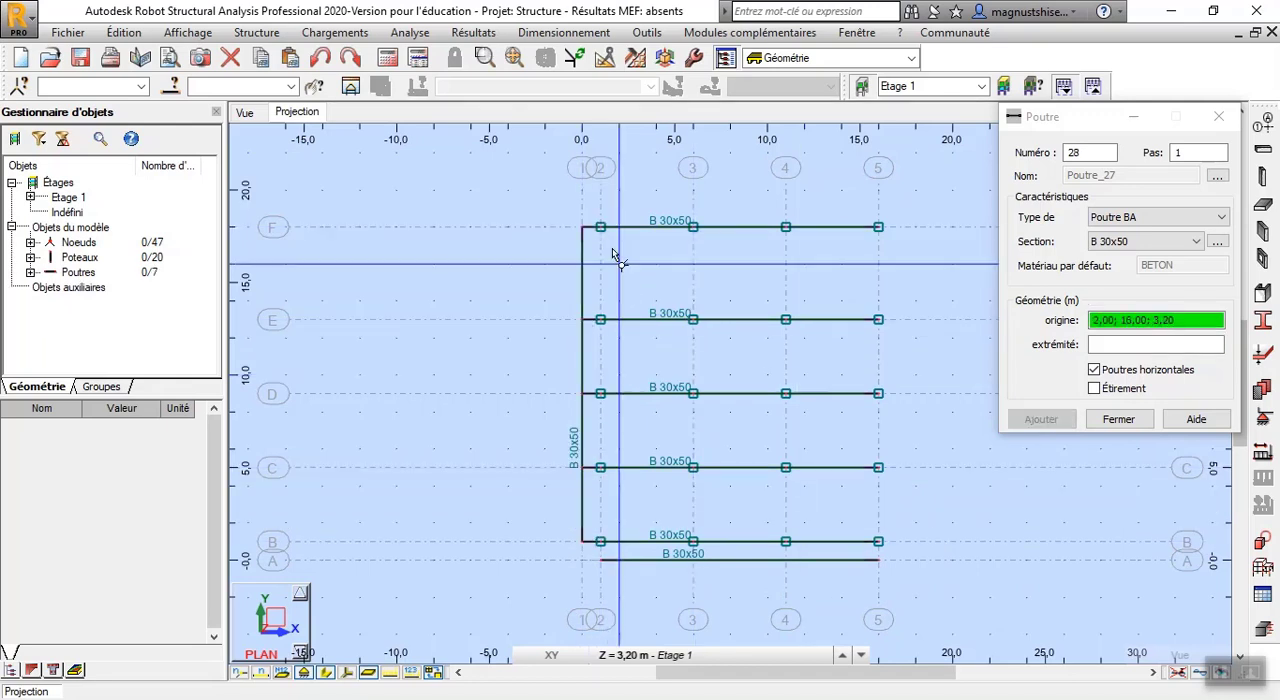
left_click(600, 227)
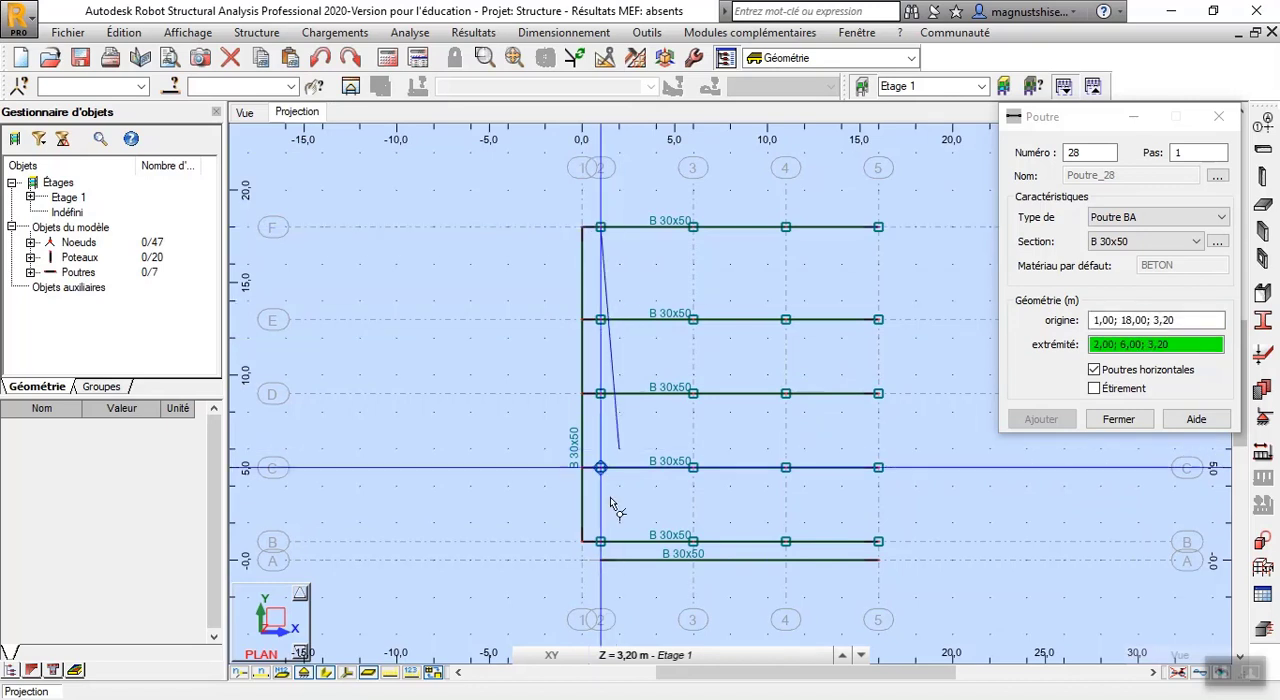
left_click(600, 560)
left_click(693, 228)
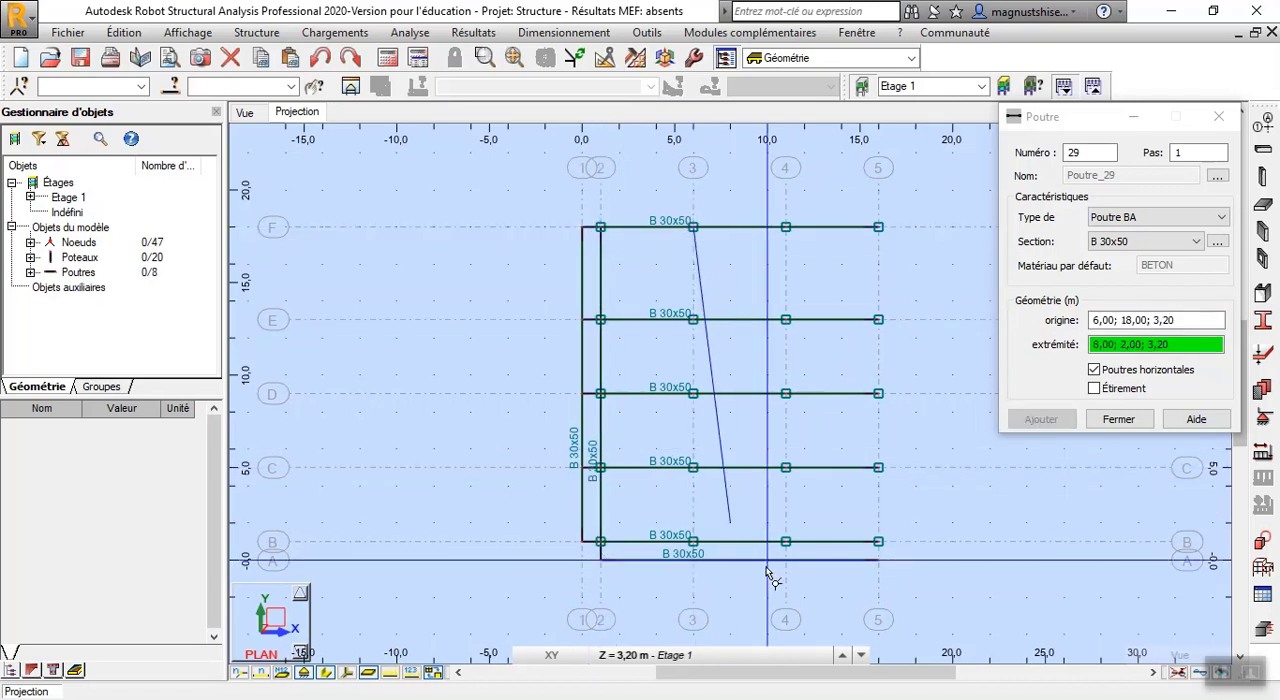
left_click(693, 561)
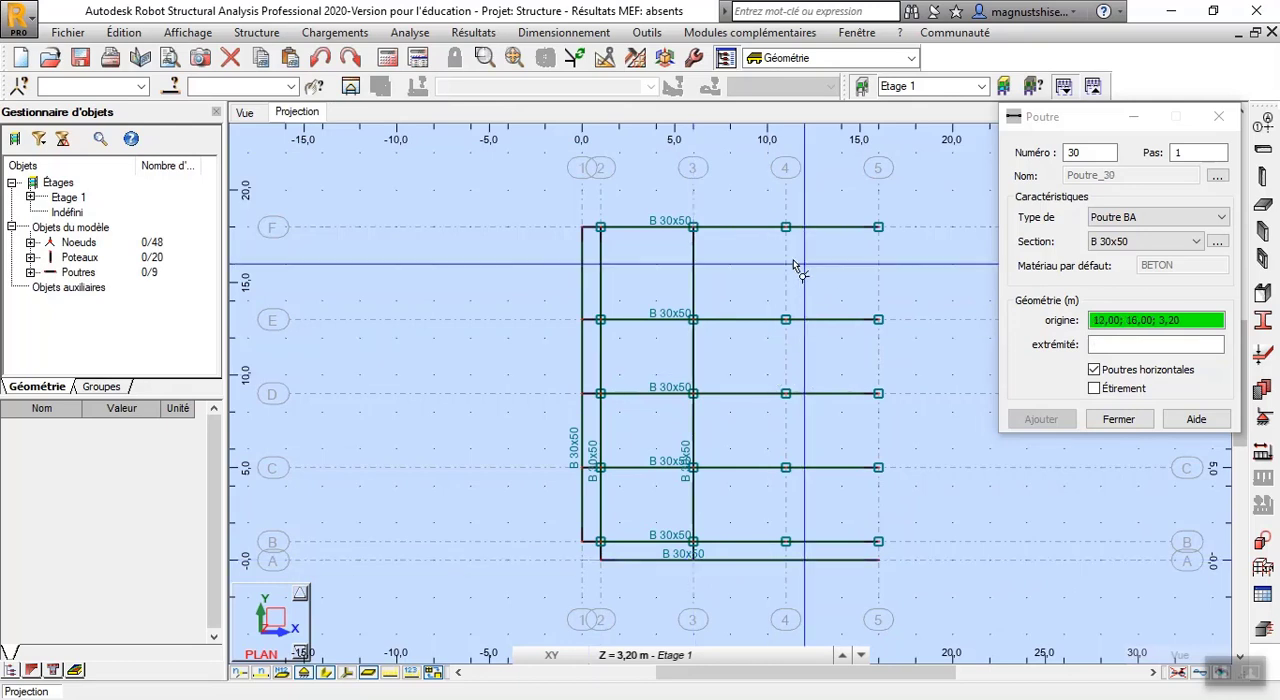
Draw B 30x50 beams along axes 4 and 5 from line F to line A
left_click(786, 228)
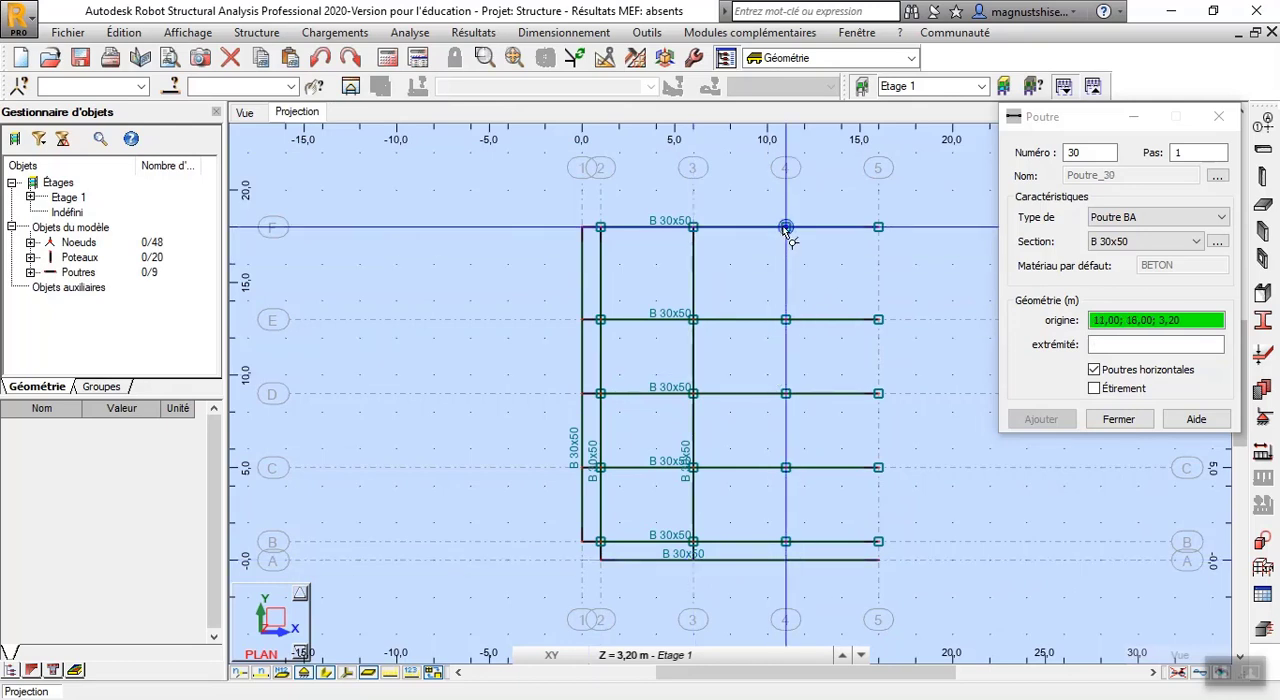
left_click(786, 561)
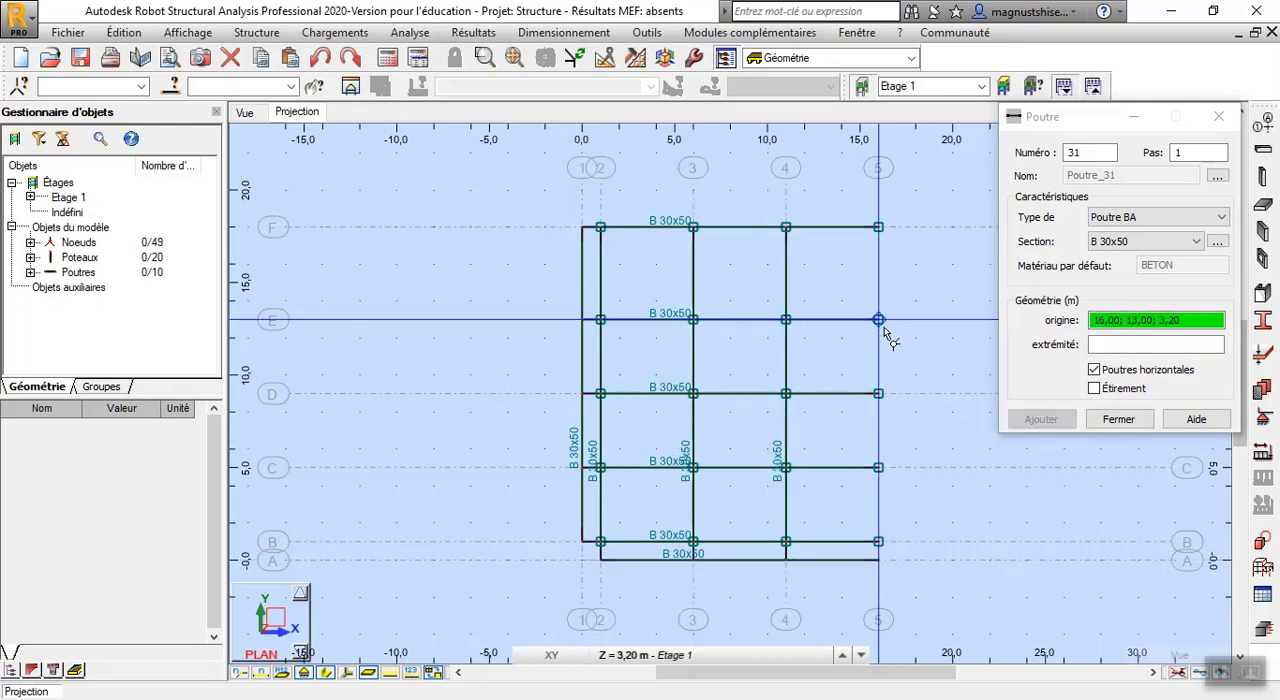
left_click(878, 228)
left_click(878, 541)
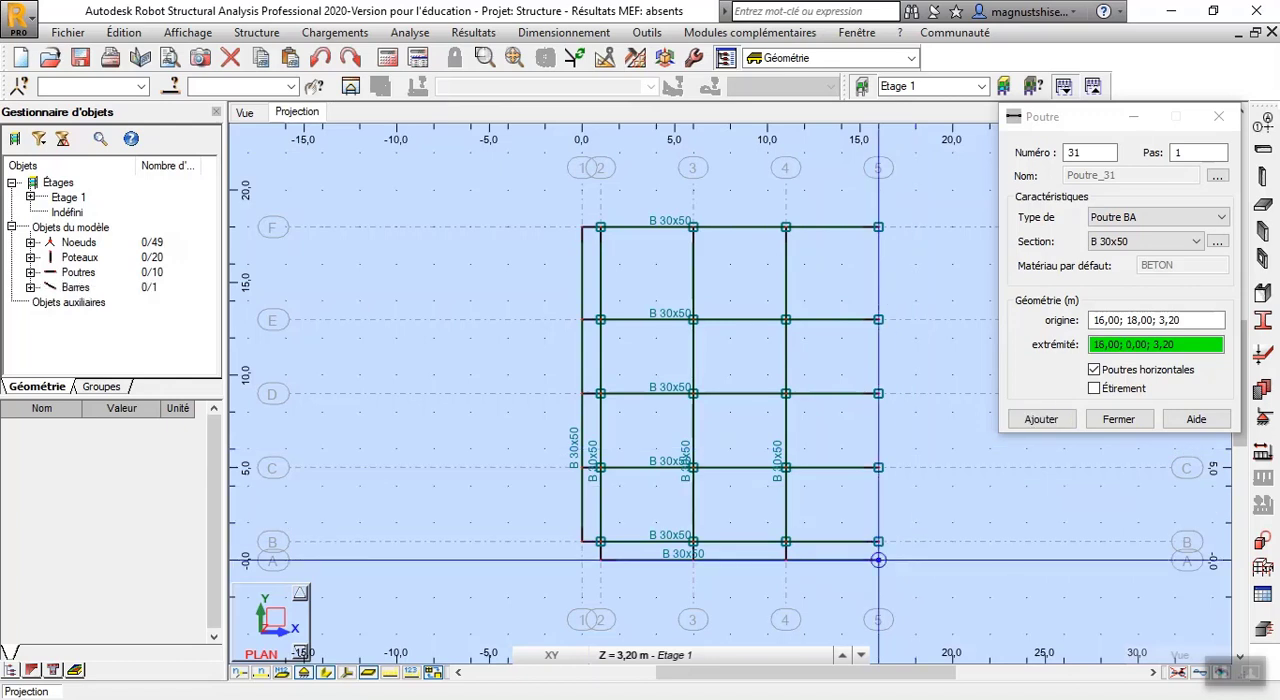
left_click(1118, 419)
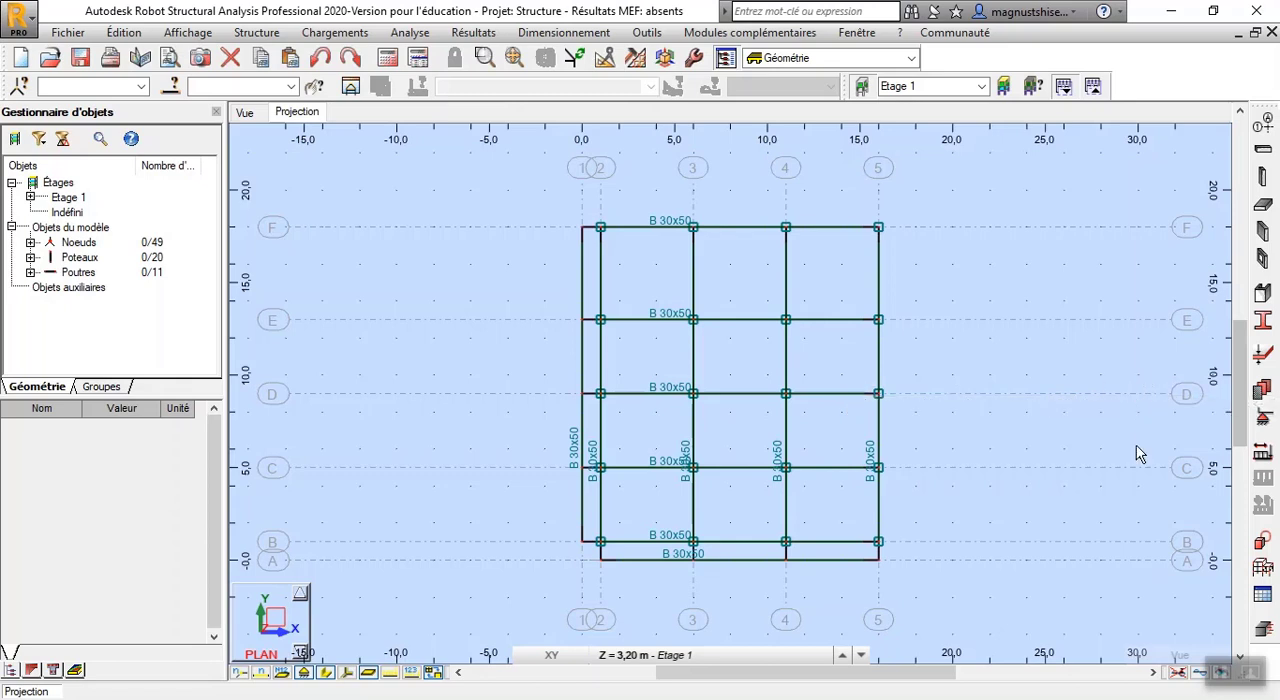
Create a rectangular cladding with two-direction load distribution in the XY plane, through 2/F, 5/F and 5/B at 3.20 m
left_click(272, 37)
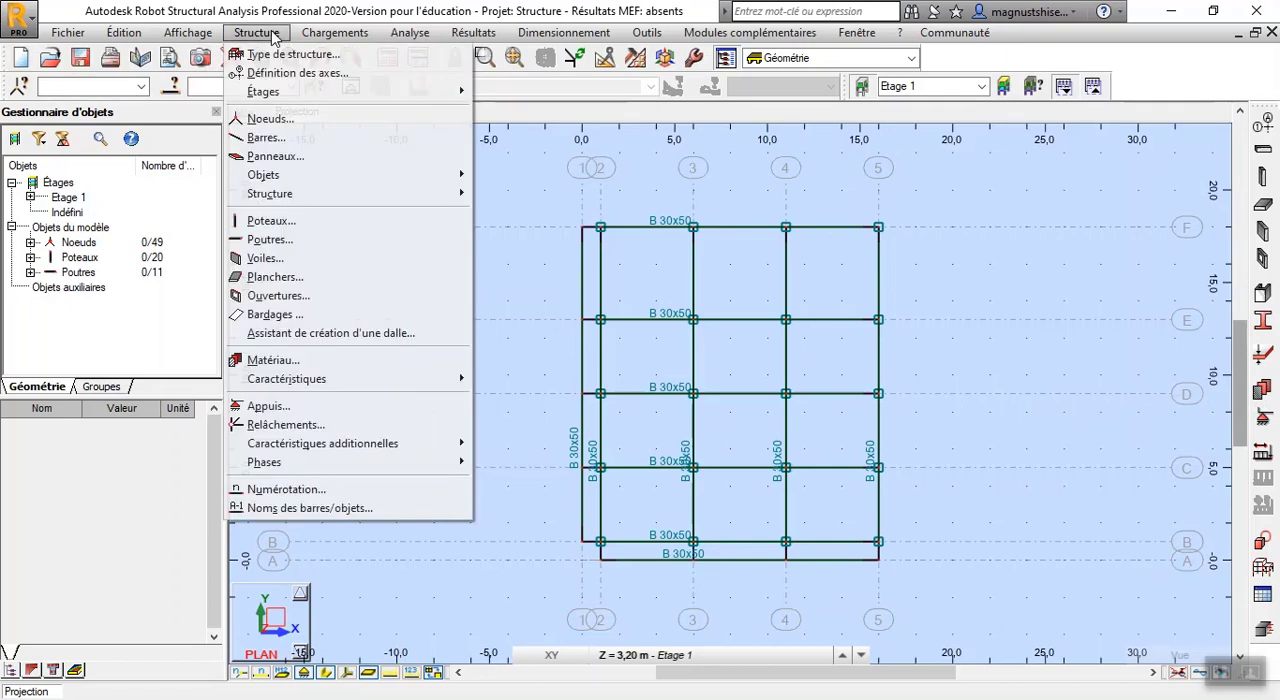
left_click(289, 316)
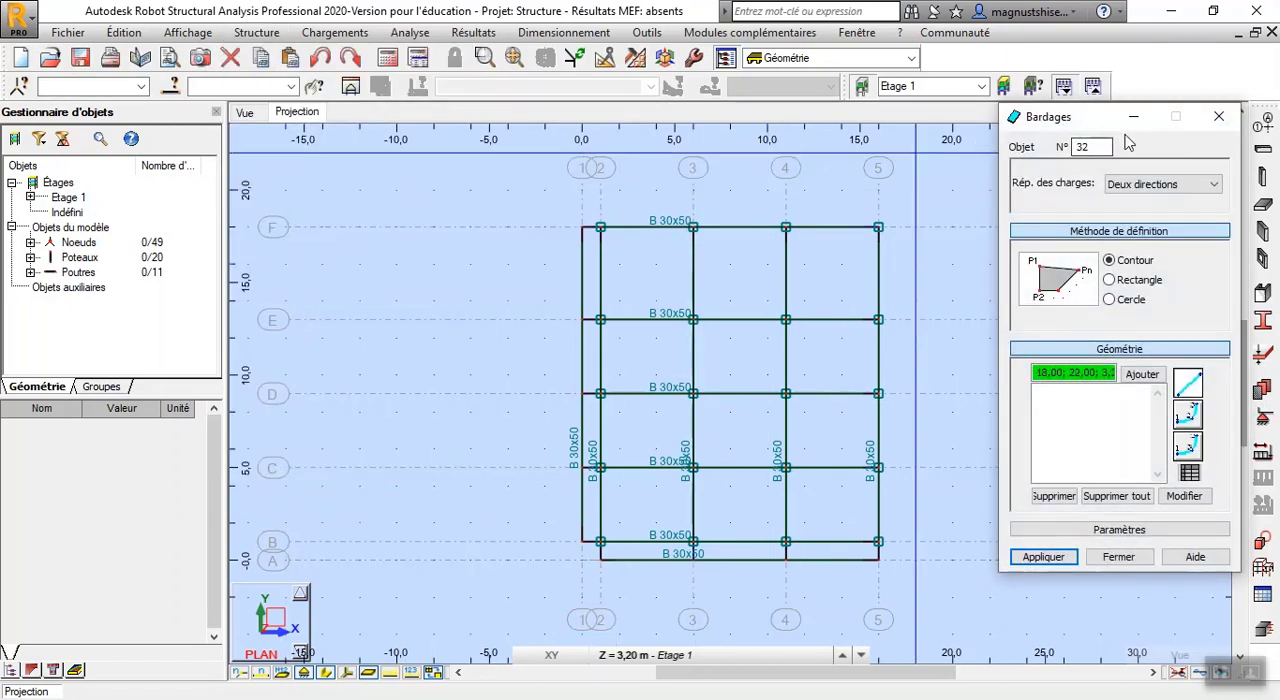
left_click_drag(1097, 118, 368, 103)
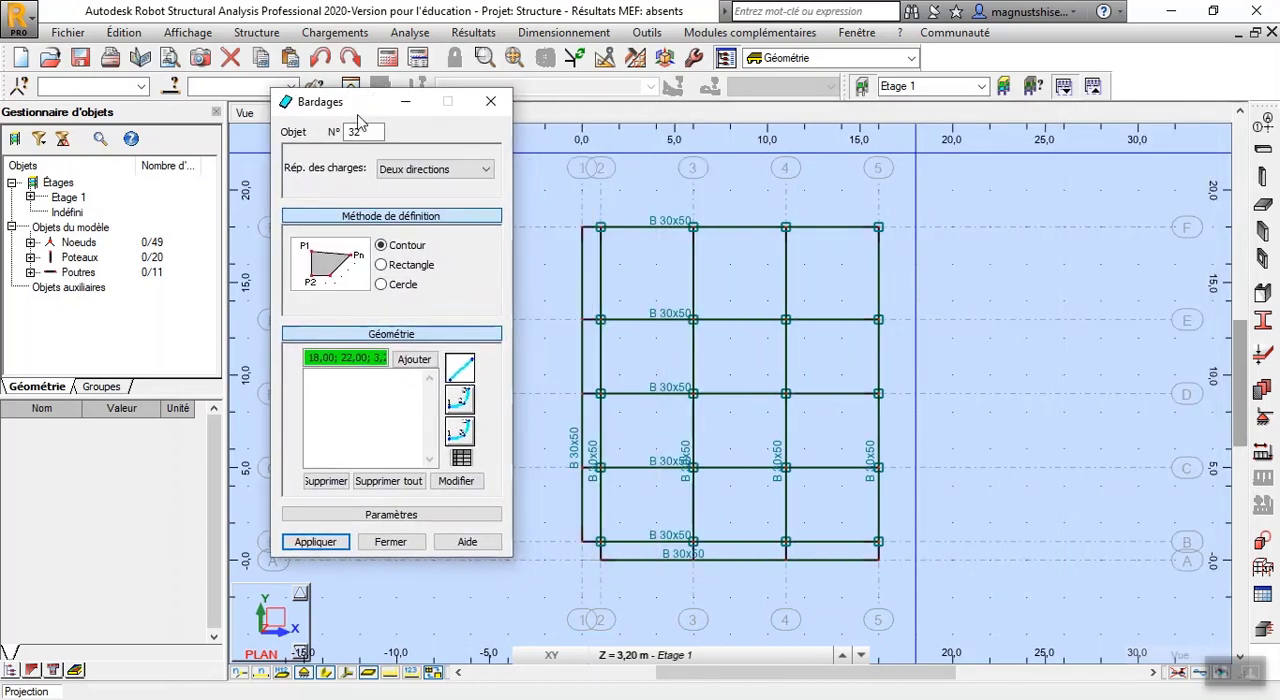
left_click(600, 227)
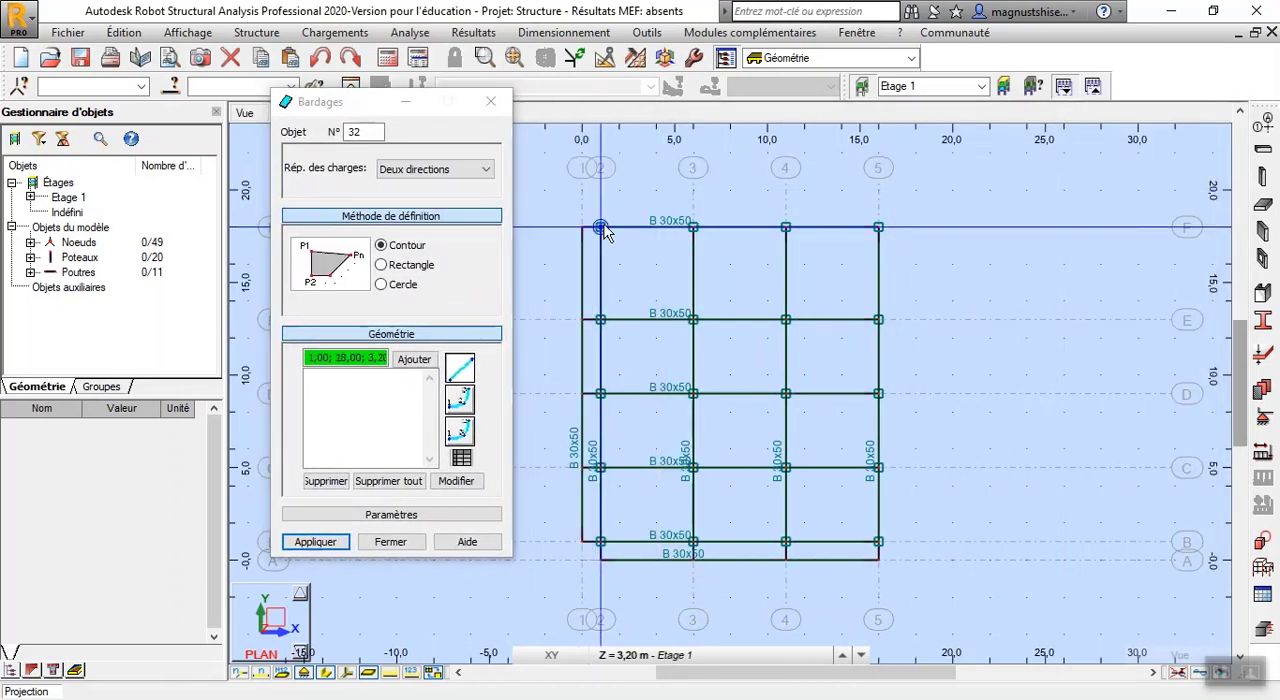
left_click(381, 264)
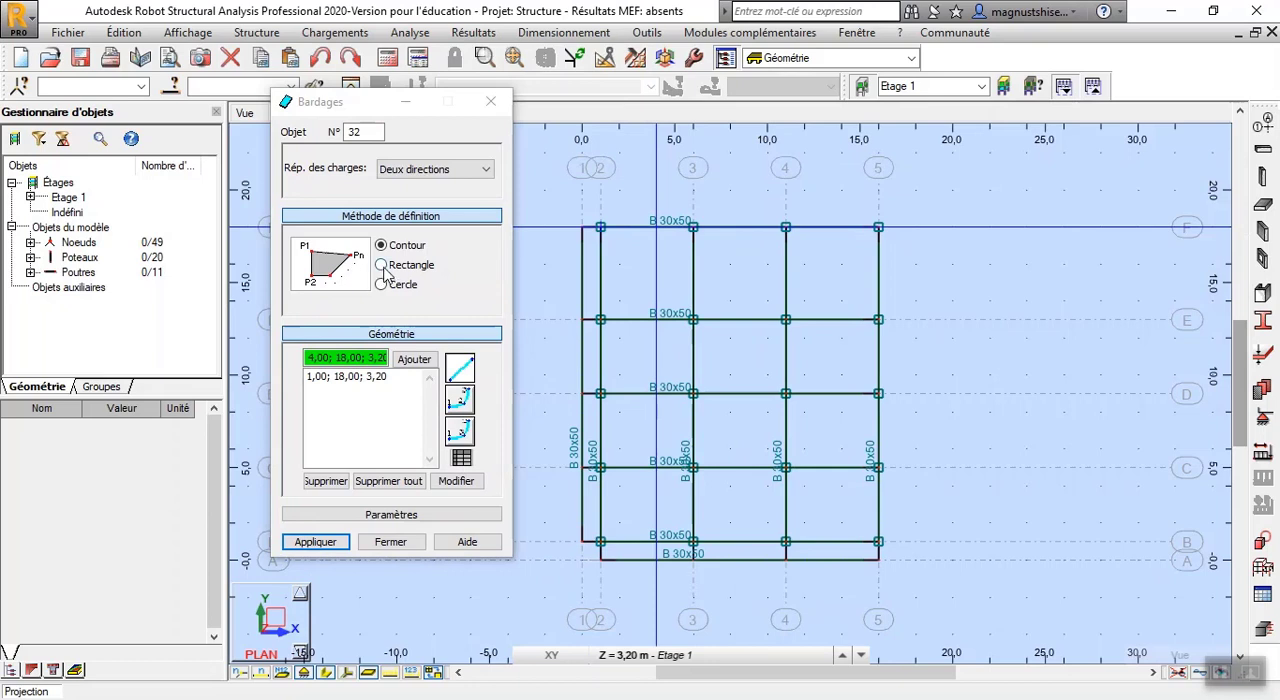
left_click(600, 227)
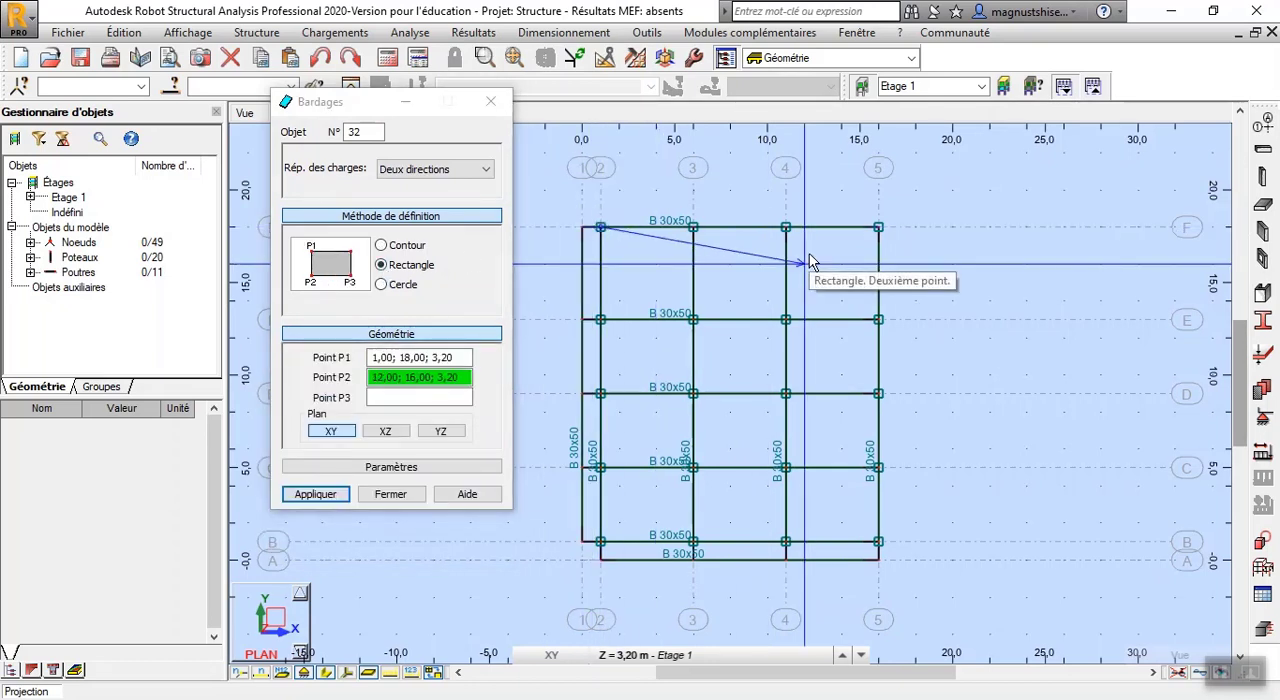
left_click(878, 227)
left_click(878, 541)
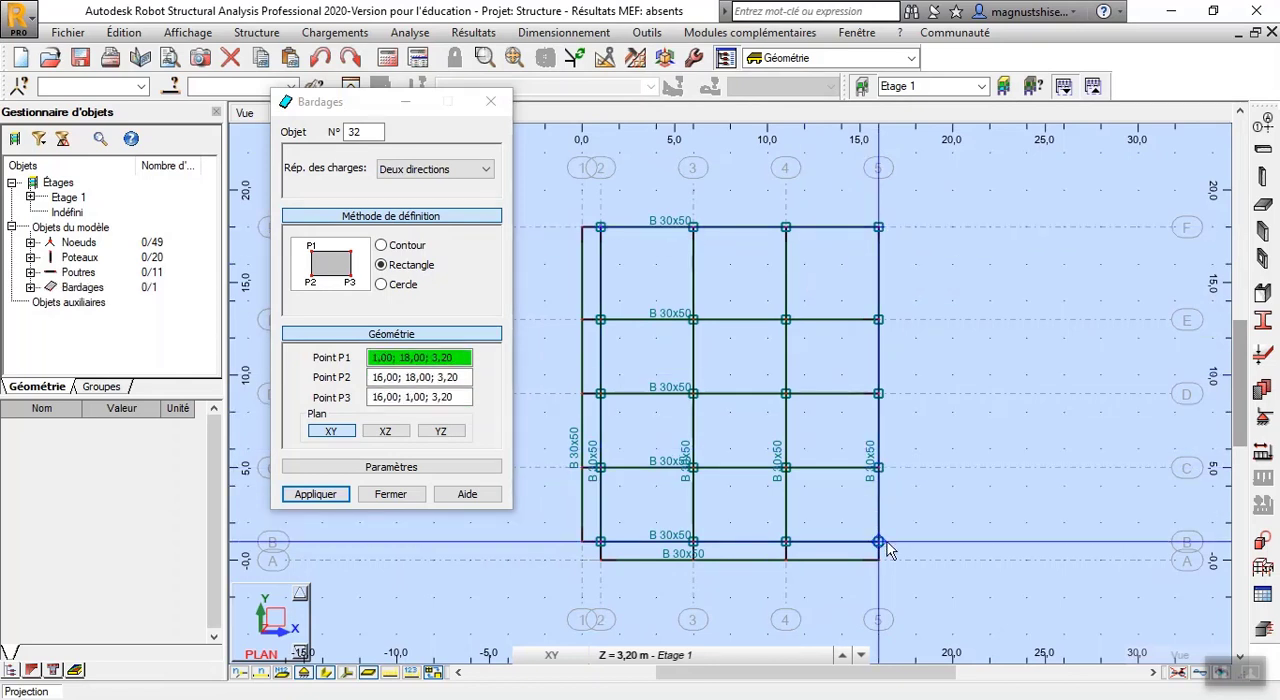
Create a rectangular cladding with X-direction load distribution through 2/B, 2/A and 5/A at 3.20 m
left_click(455, 171)
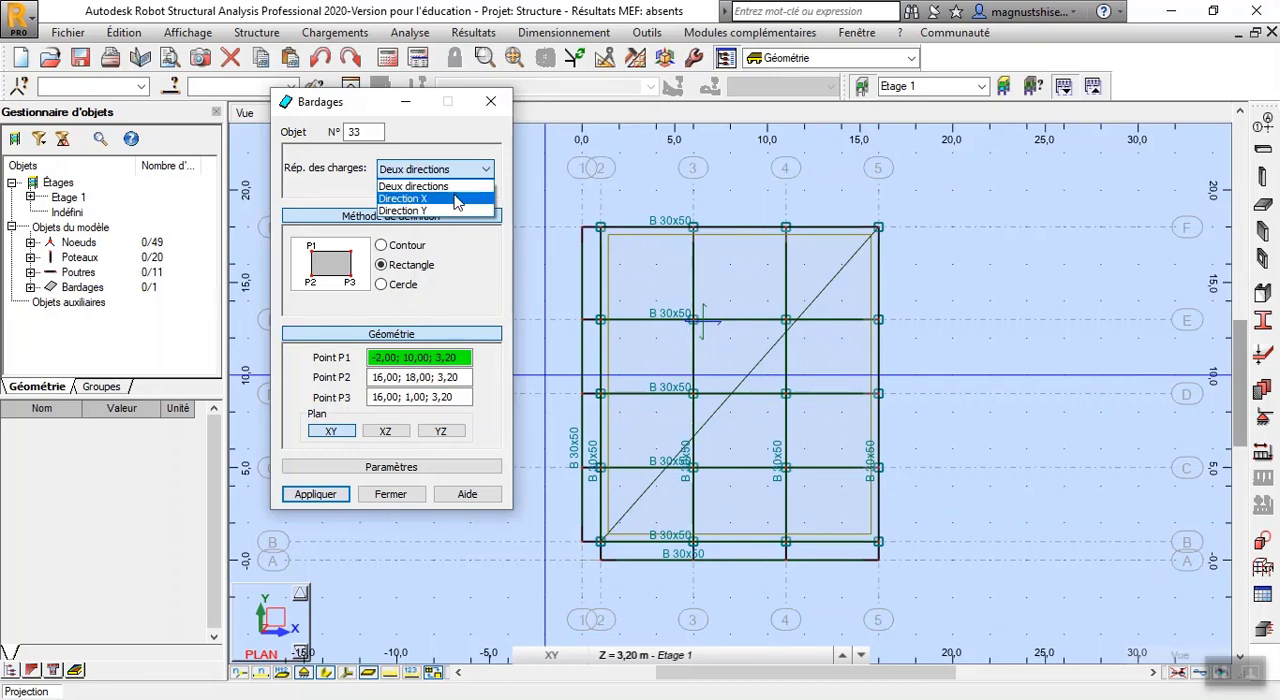
left_click(455, 198)
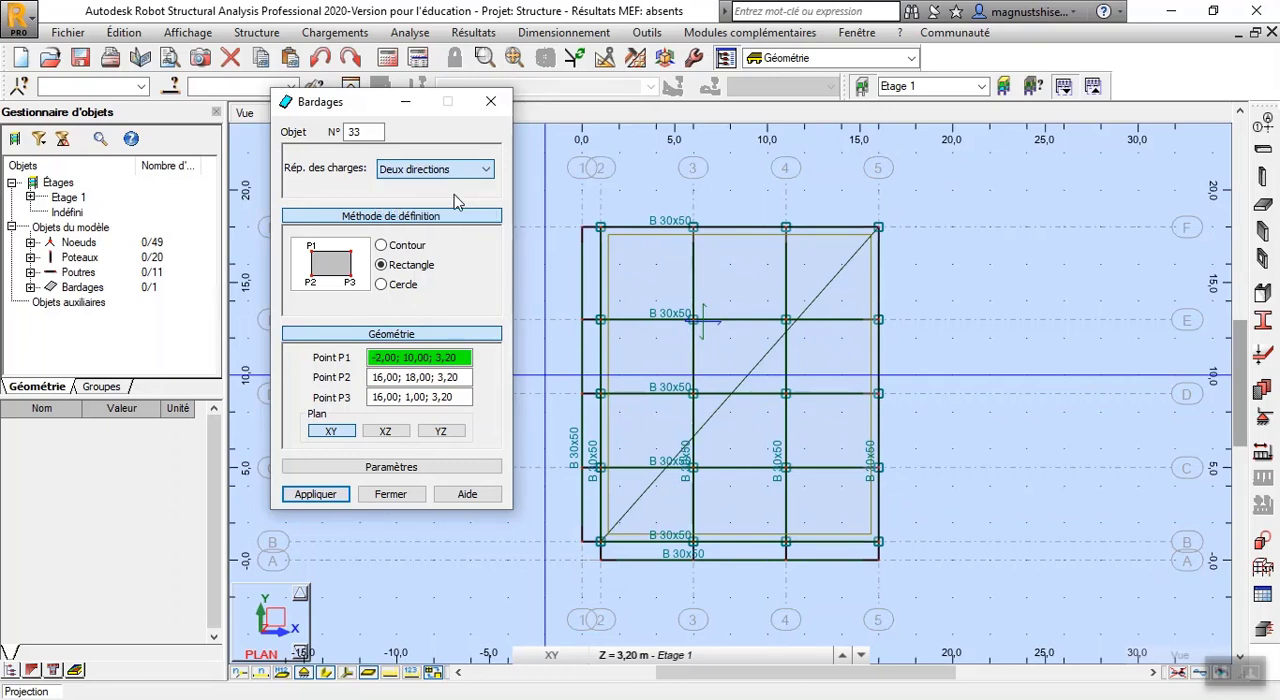
left_click(600, 541)
left_click(600, 560)
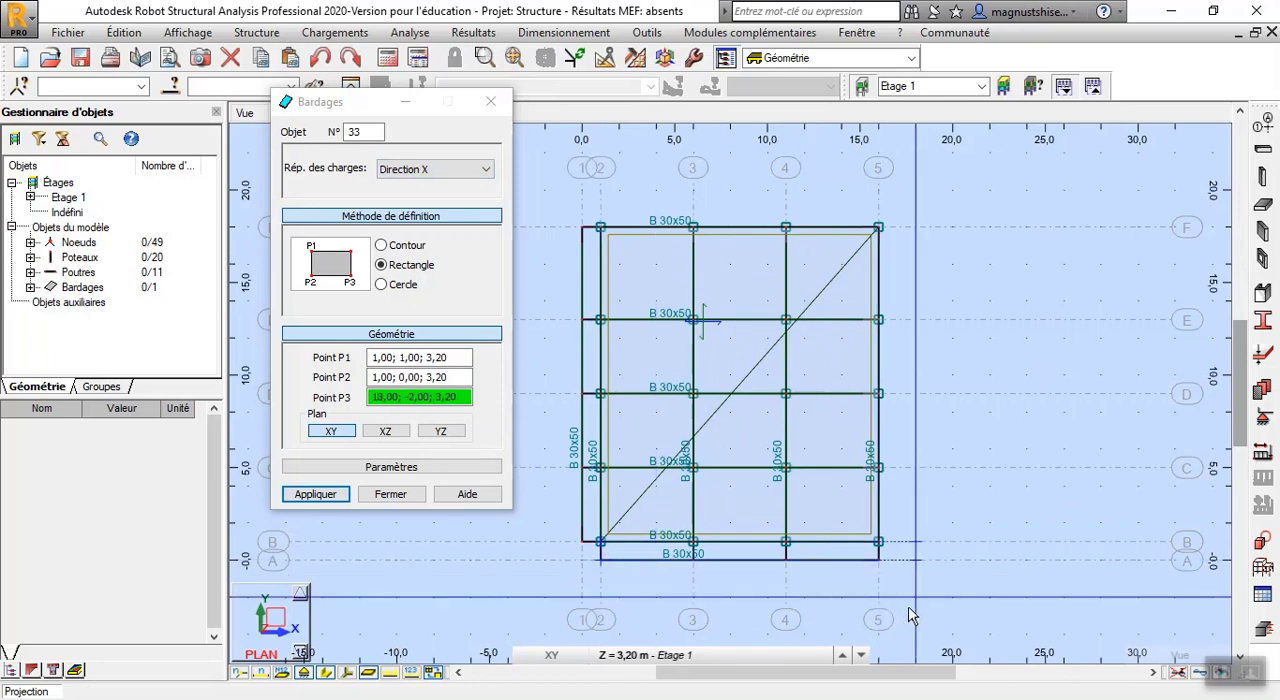
left_click(884, 566)
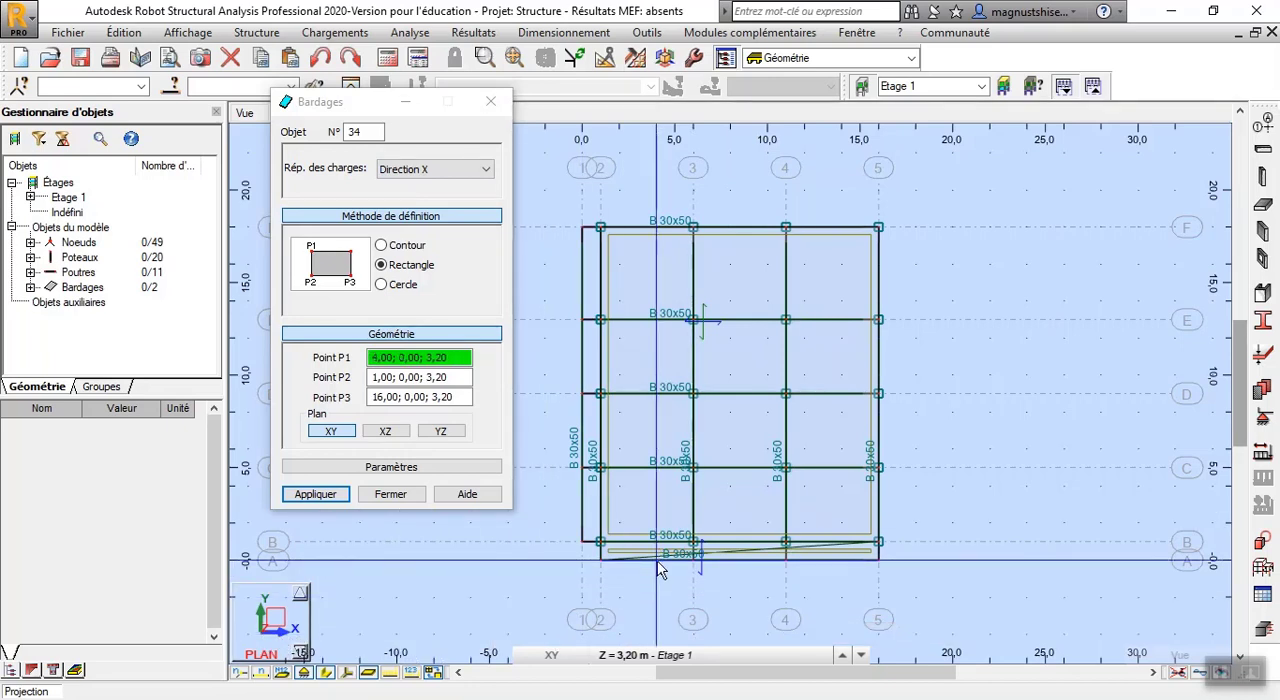
Create a rectangular cladding with Y-direction load distribution through 2/B, 1/B and 1/F at 3.20 m, and finish cladding definition
left_click(455, 169)
left_click(445, 211)
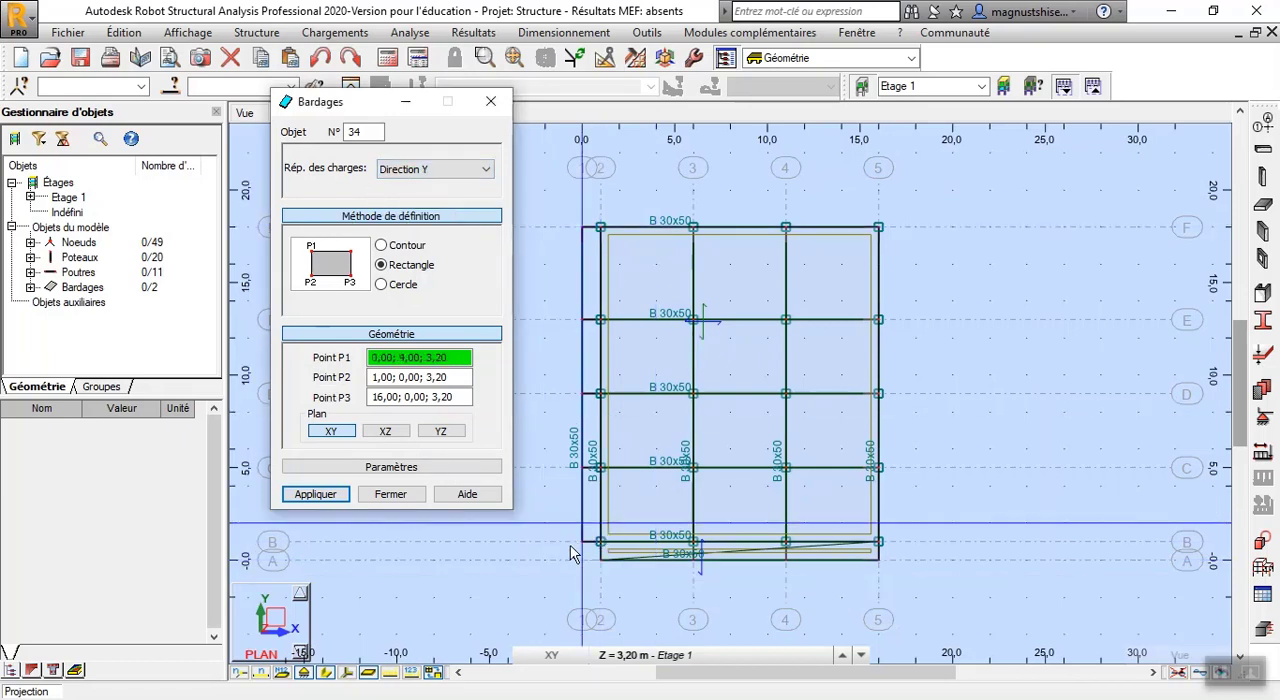
left_click(600, 541)
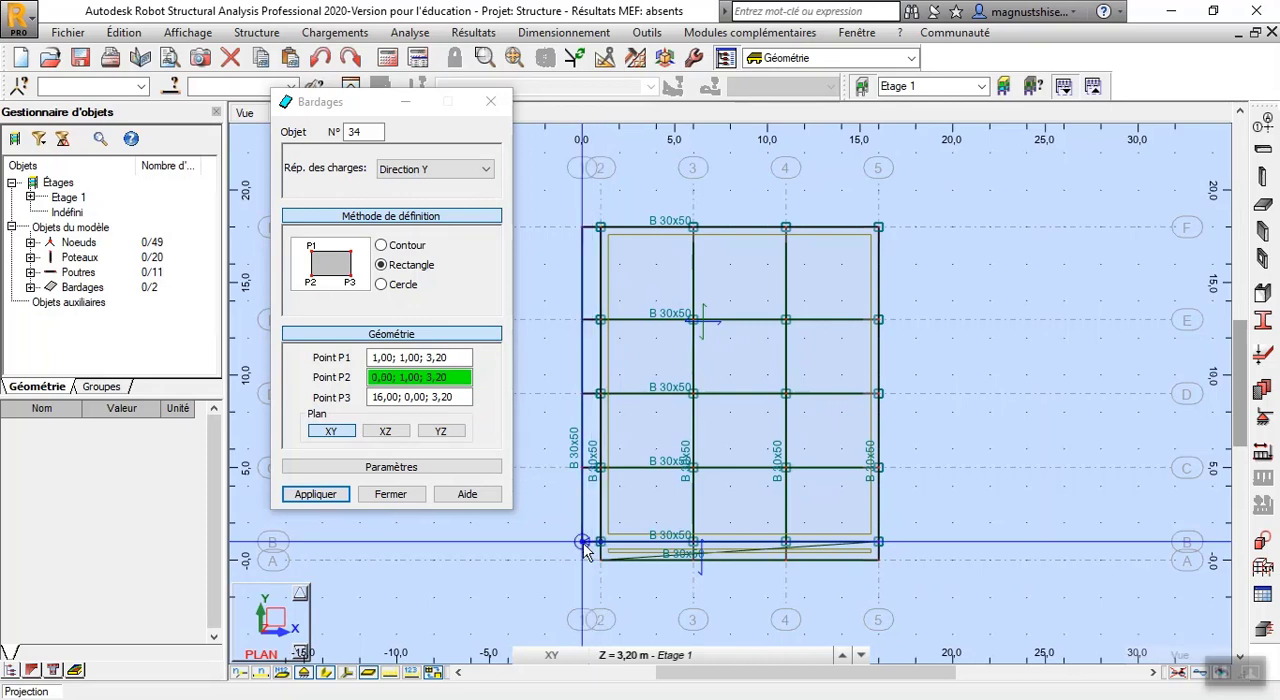
left_click(581, 541)
left_click(586, 227)
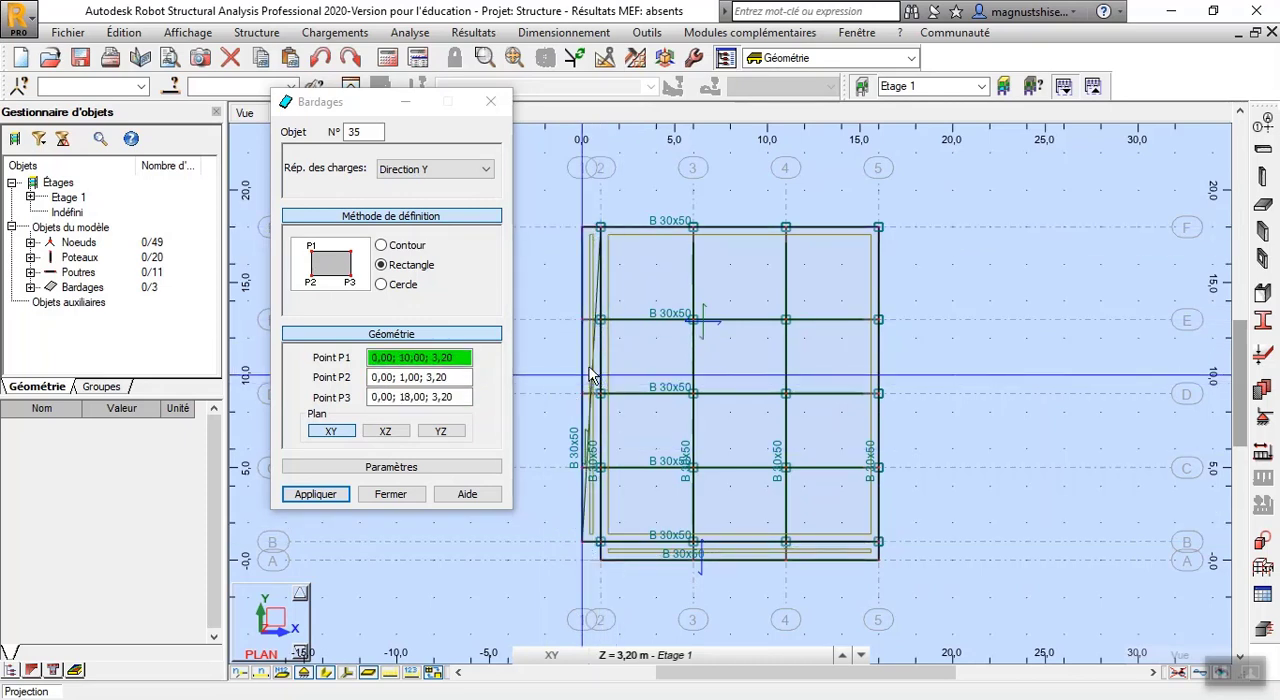
left_click(400, 497)
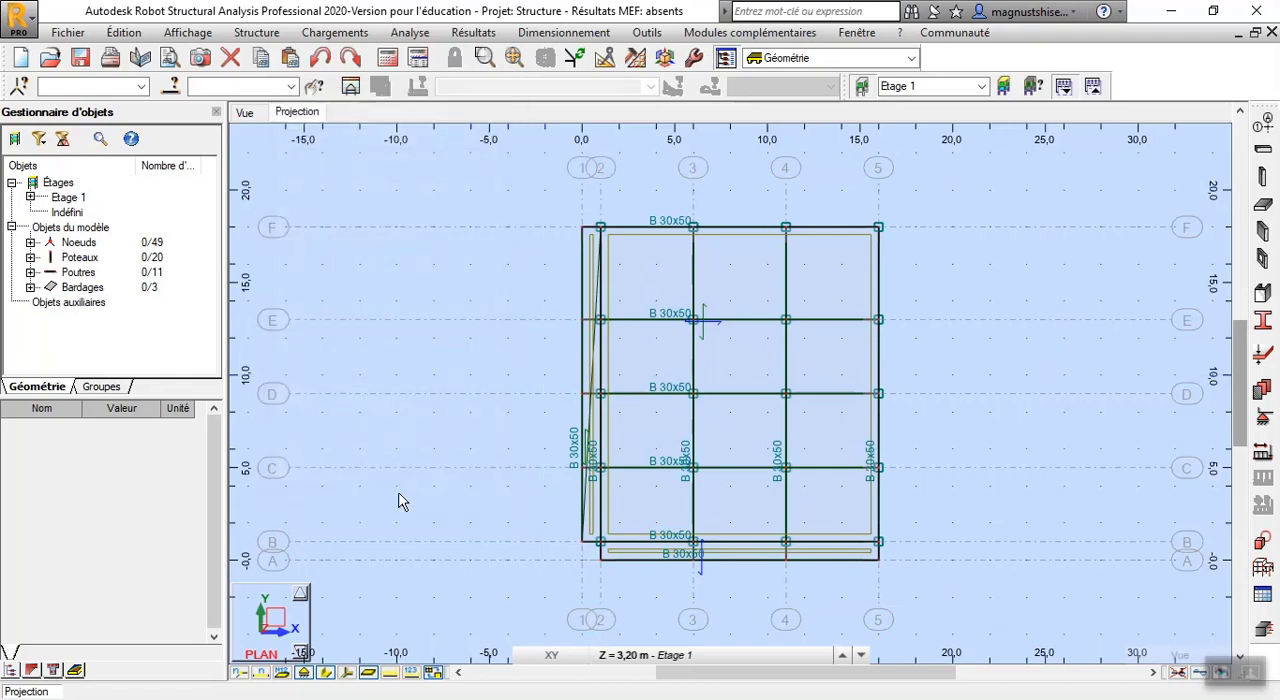
Add load case 1 named G with permanent nature and self-weight (poids propre) sub-nature
left_click(1262, 453)
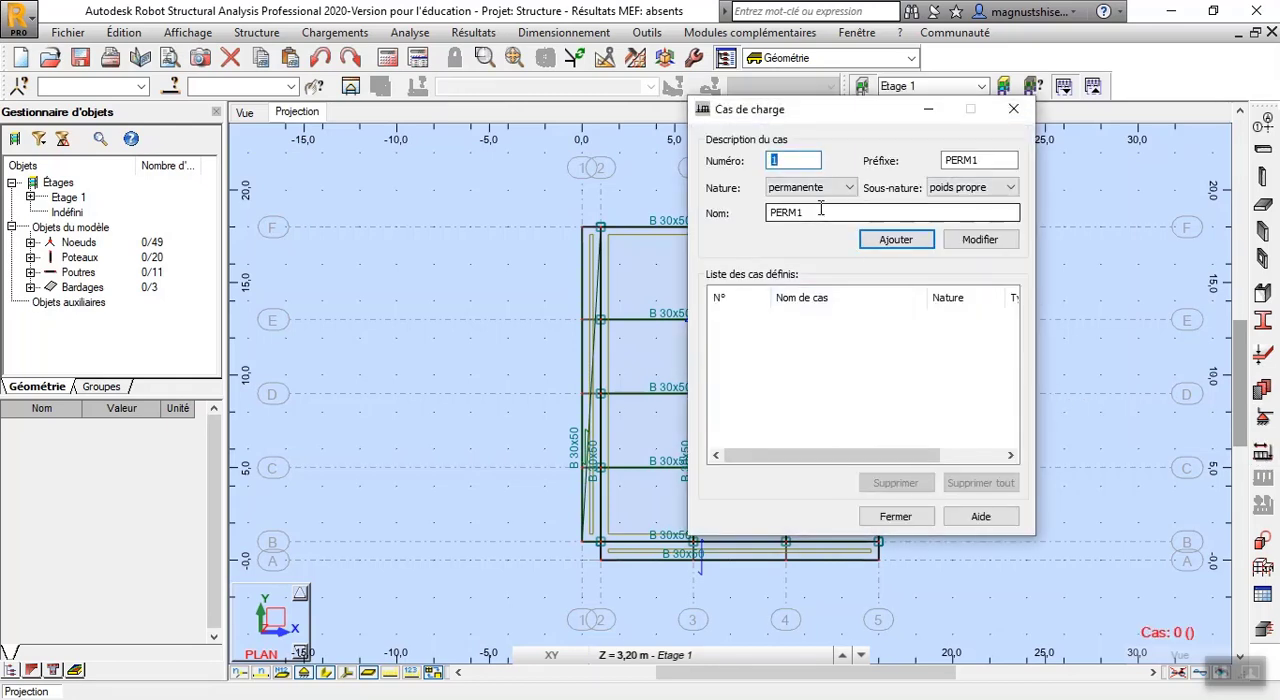
left_click(843, 210)
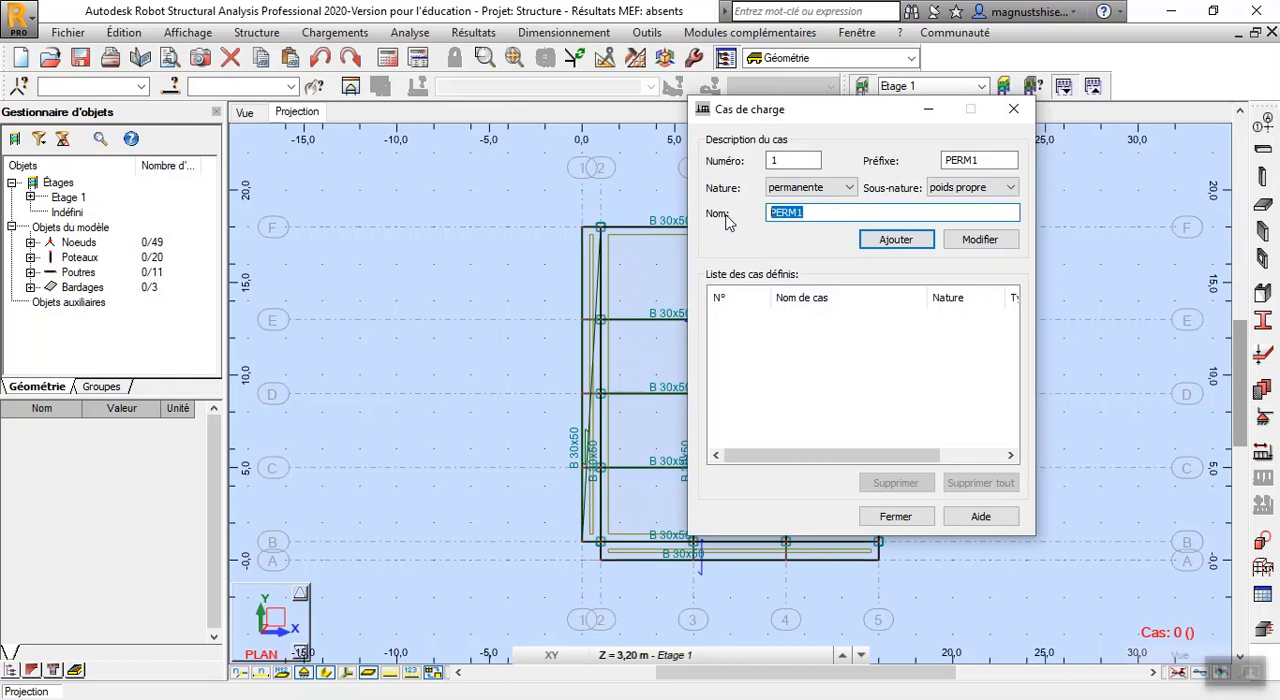
type("g")
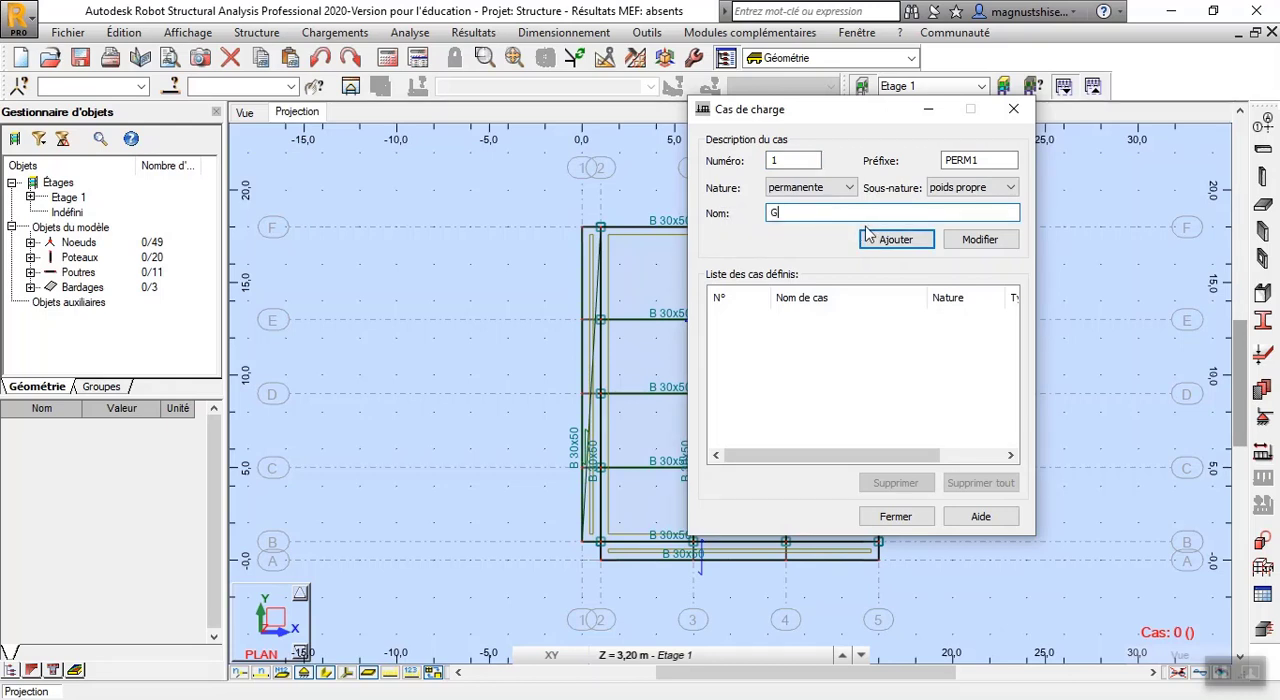
left_click(868, 237)
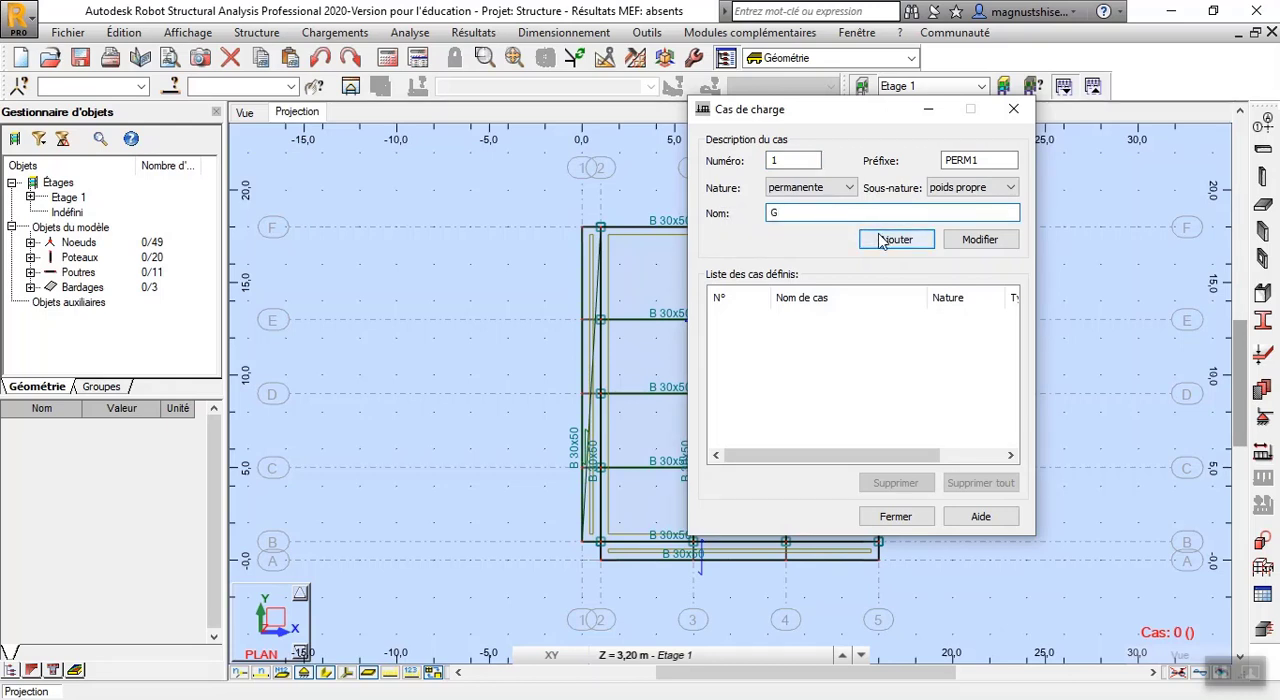
Add a live load case (d'exploitation) named Q and finish the load case definition
left_click(806, 190)
left_click(801, 211)
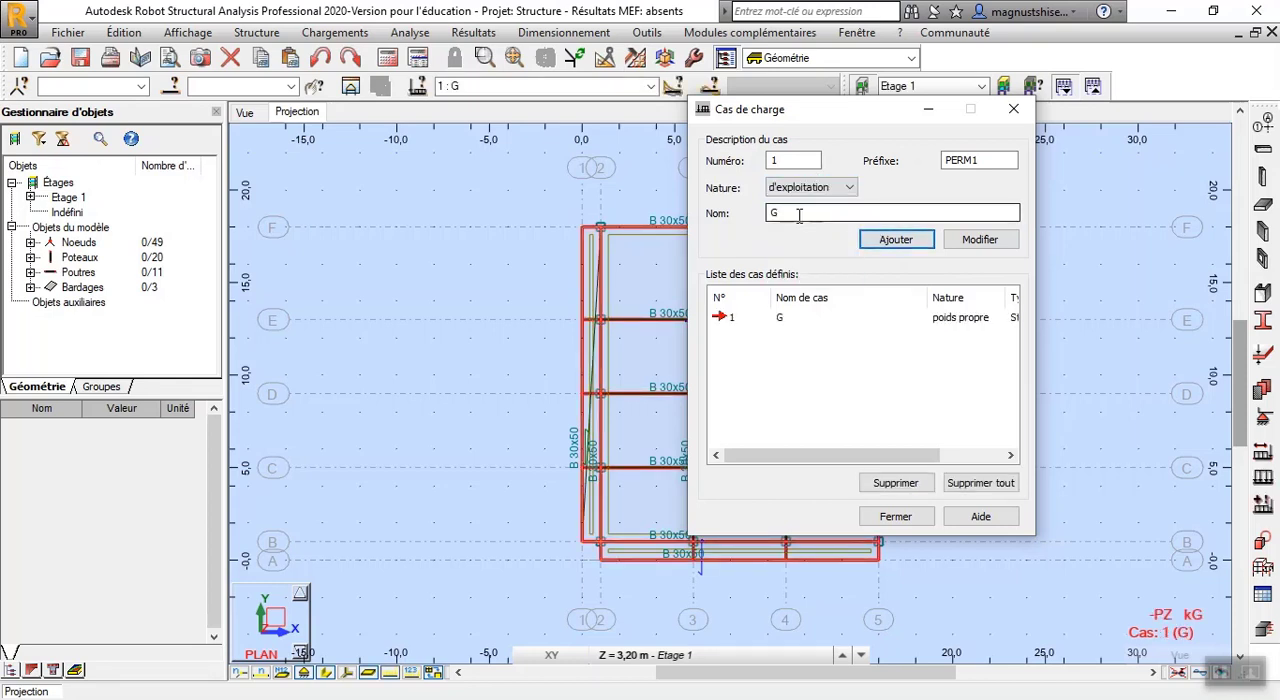
left_click_drag(799, 216, 763, 217)
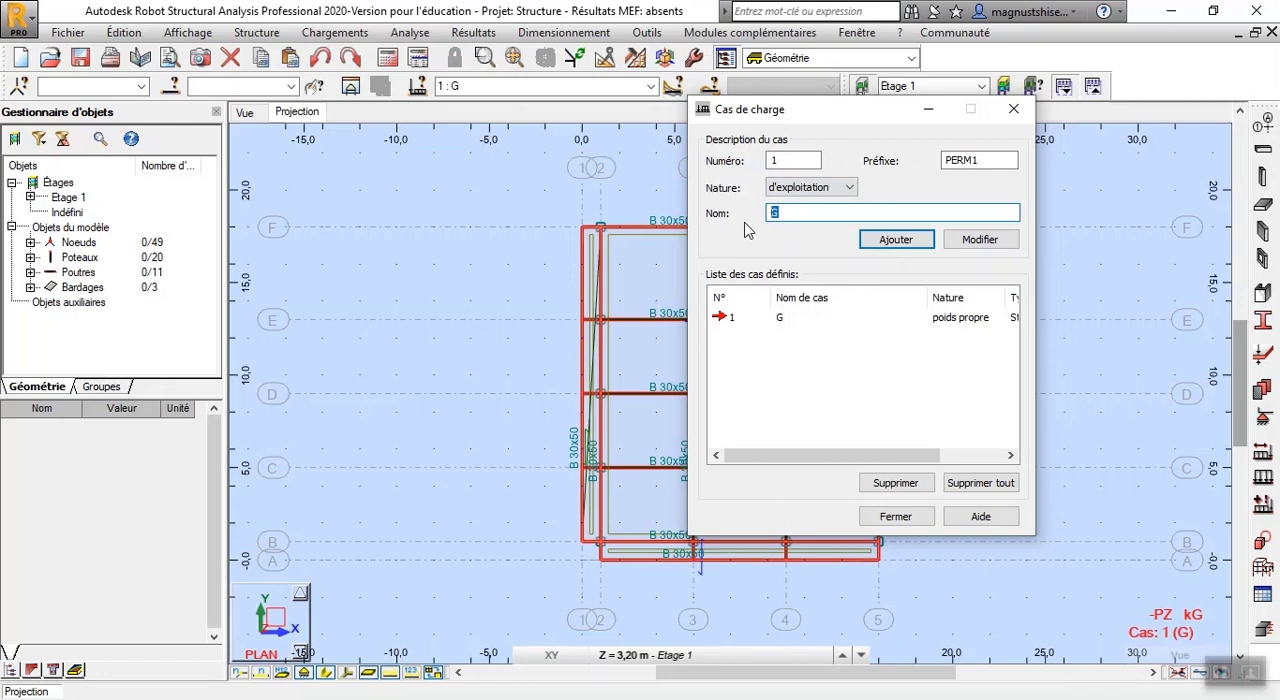
left_click(893, 243)
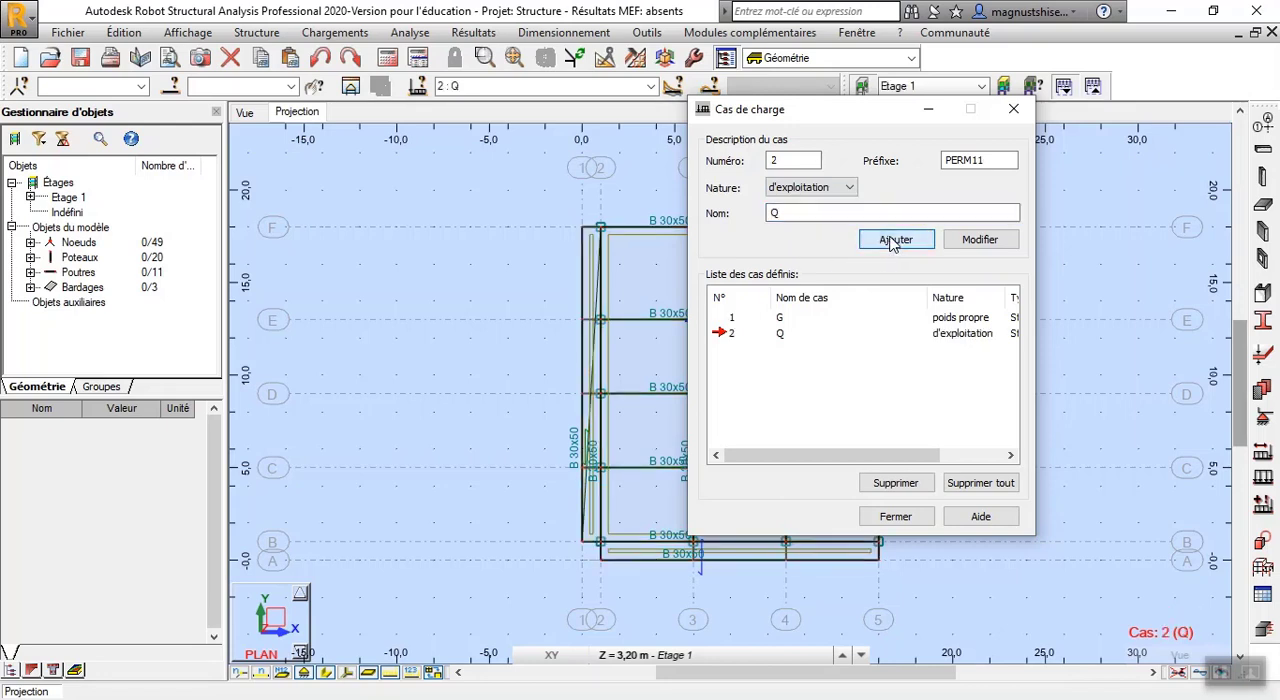
left_click(903, 517)
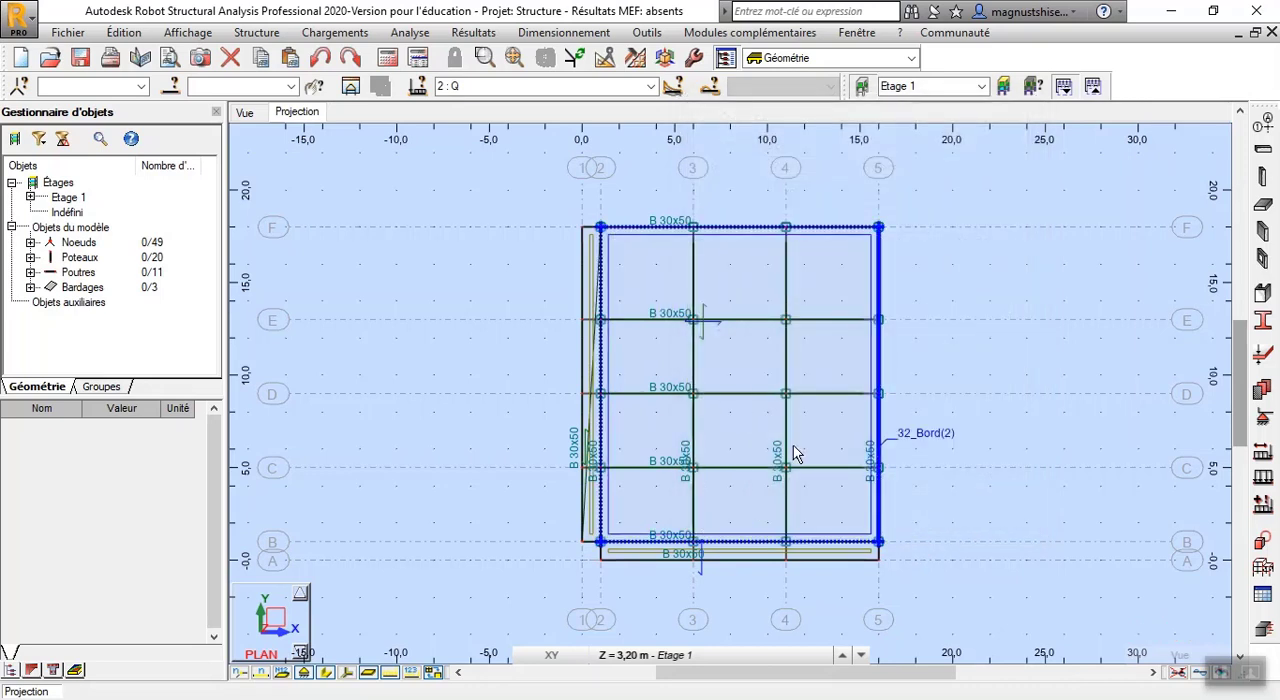
Define a uniform surface load of -2.00 kPa along global Z for load case Q
left_click(1262, 477)
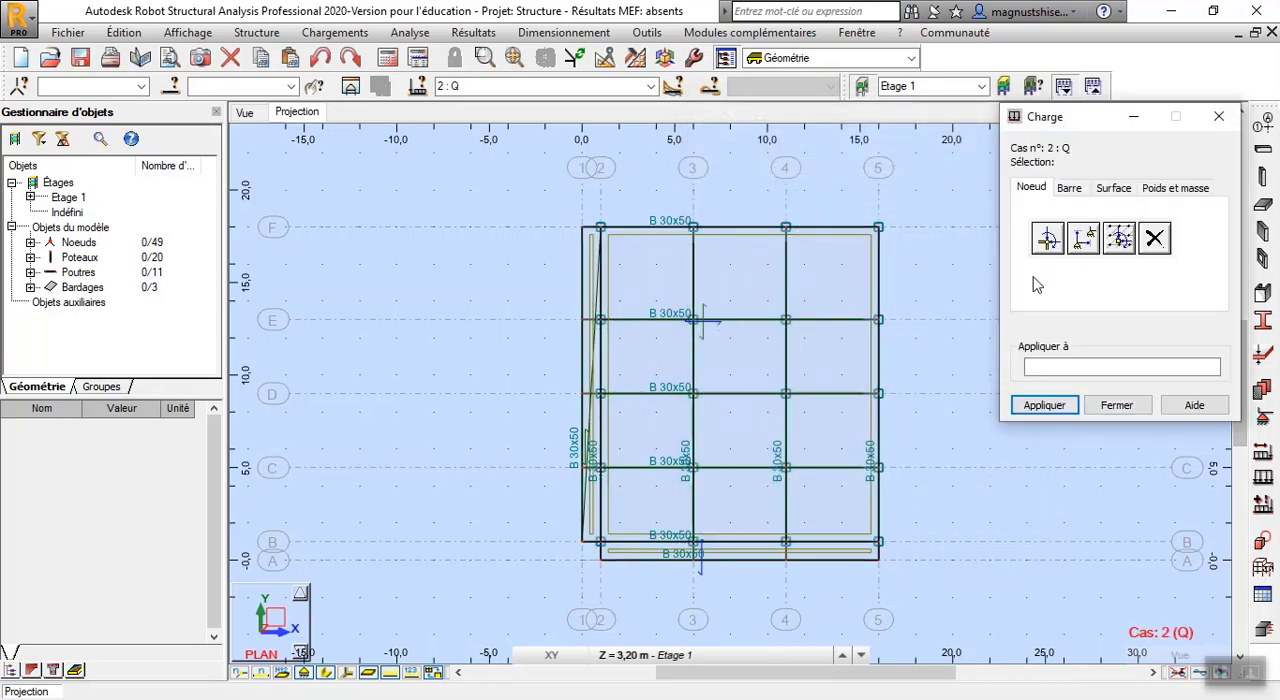
left_click(1113, 189)
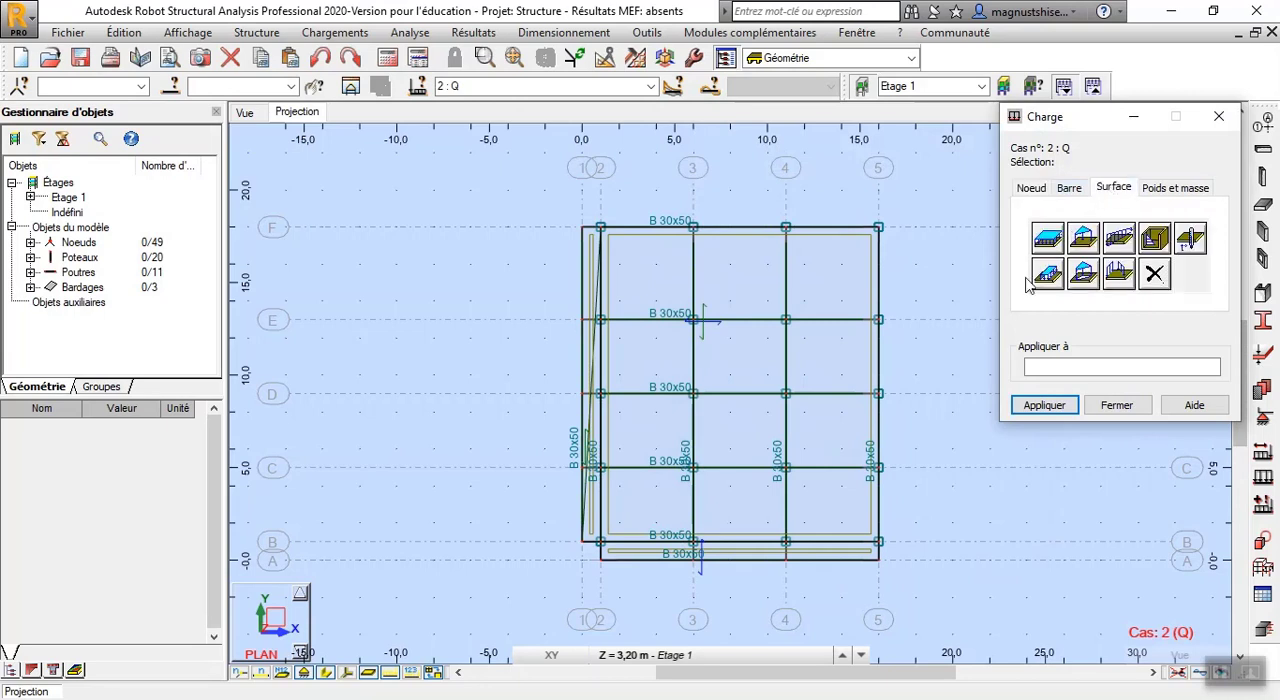
left_click(1047, 237)
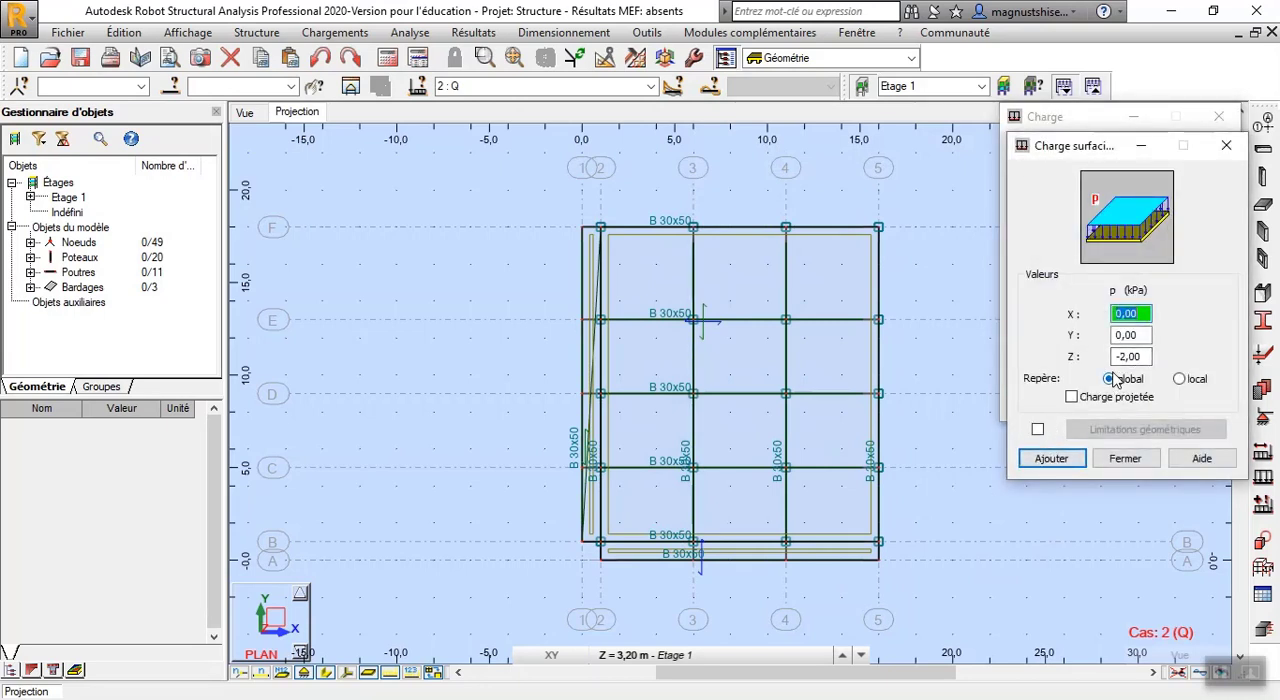
left_click(1052, 461)
left_click(1057, 405)
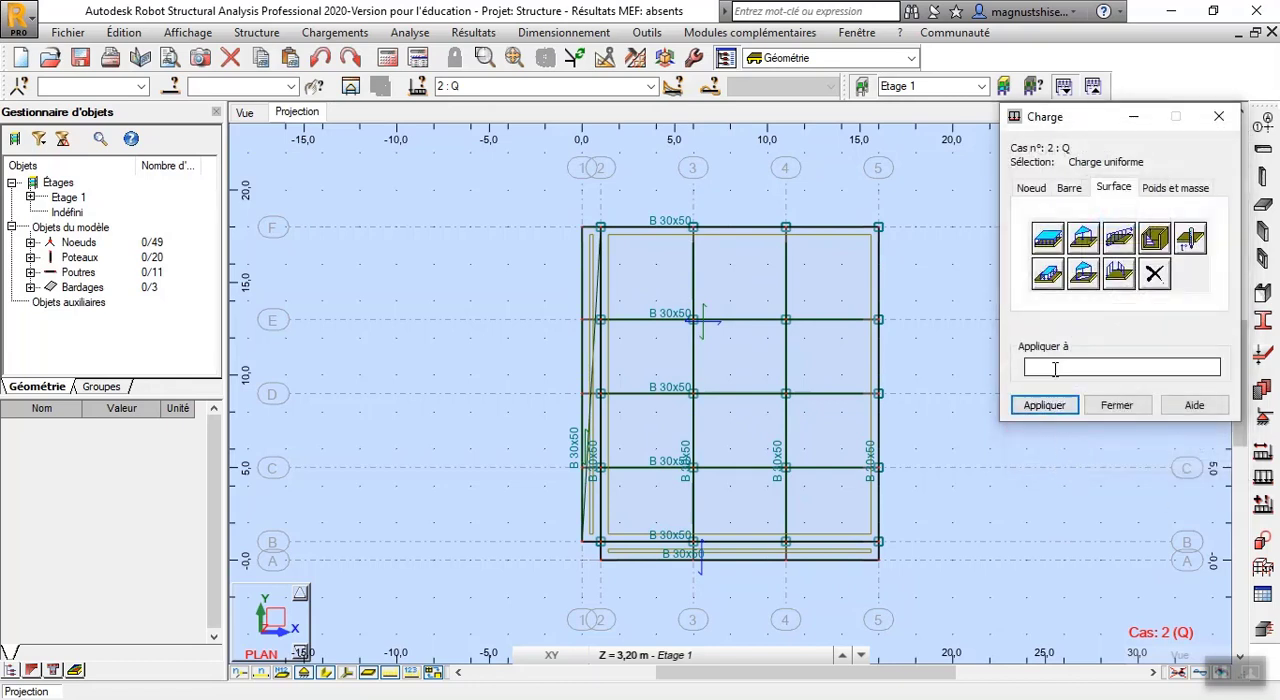
Select all three claddings (32A34) and apply the uniform surface load to them
left_click(30, 288)
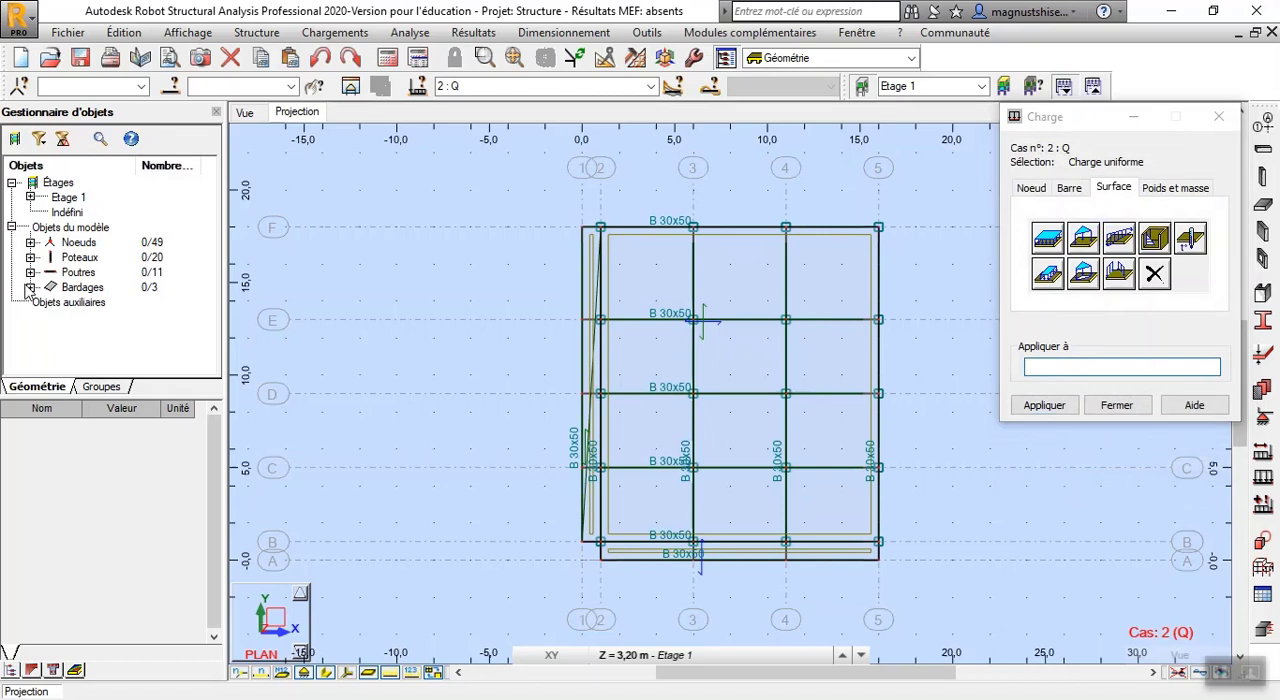
right_click(112, 288)
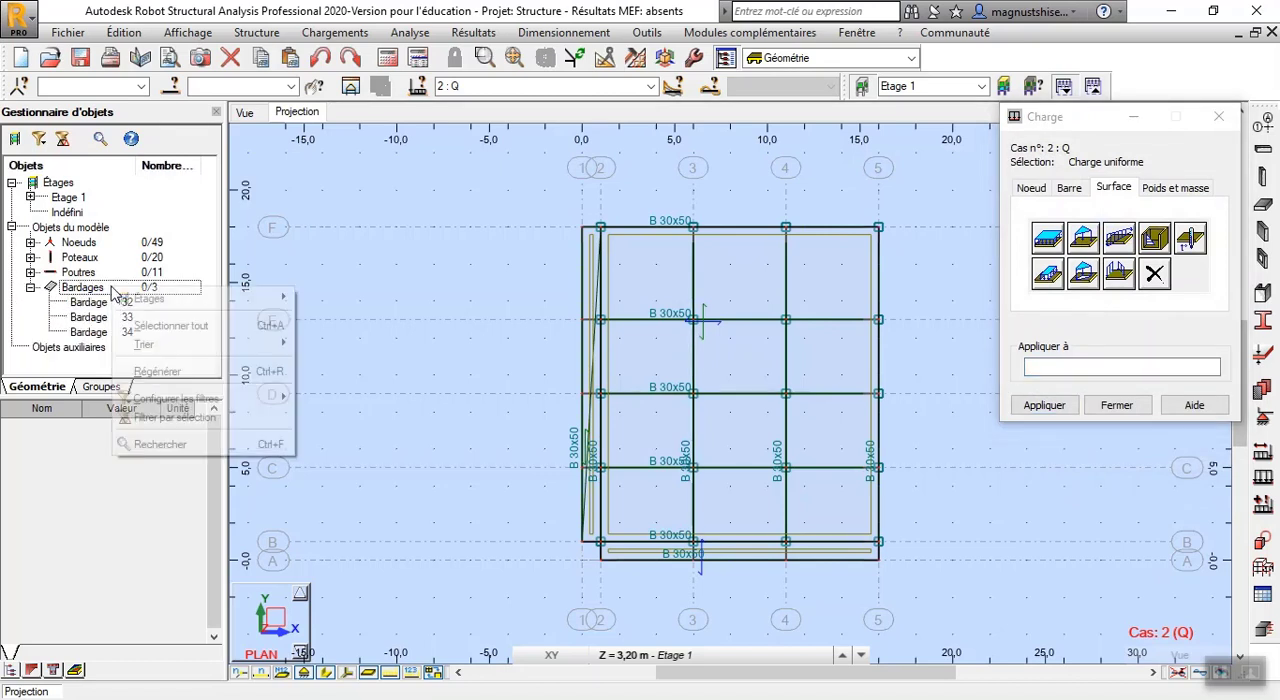
left_click(150, 327)
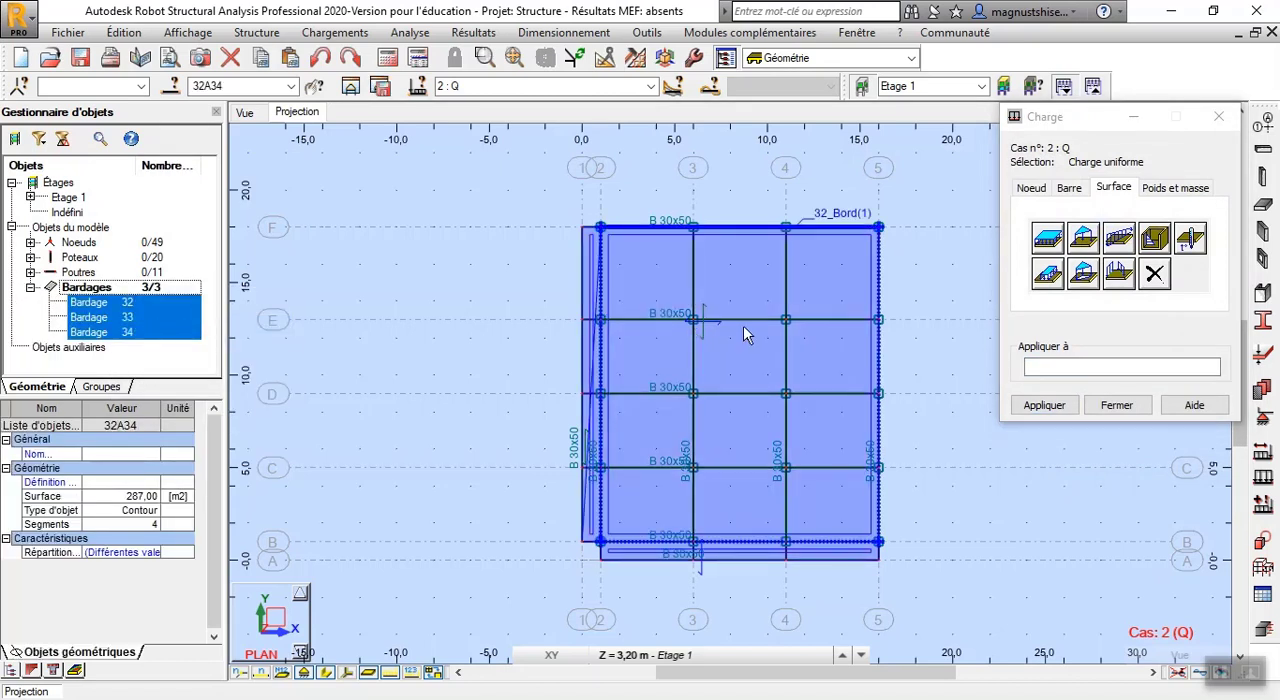
left_click(1136, 369)
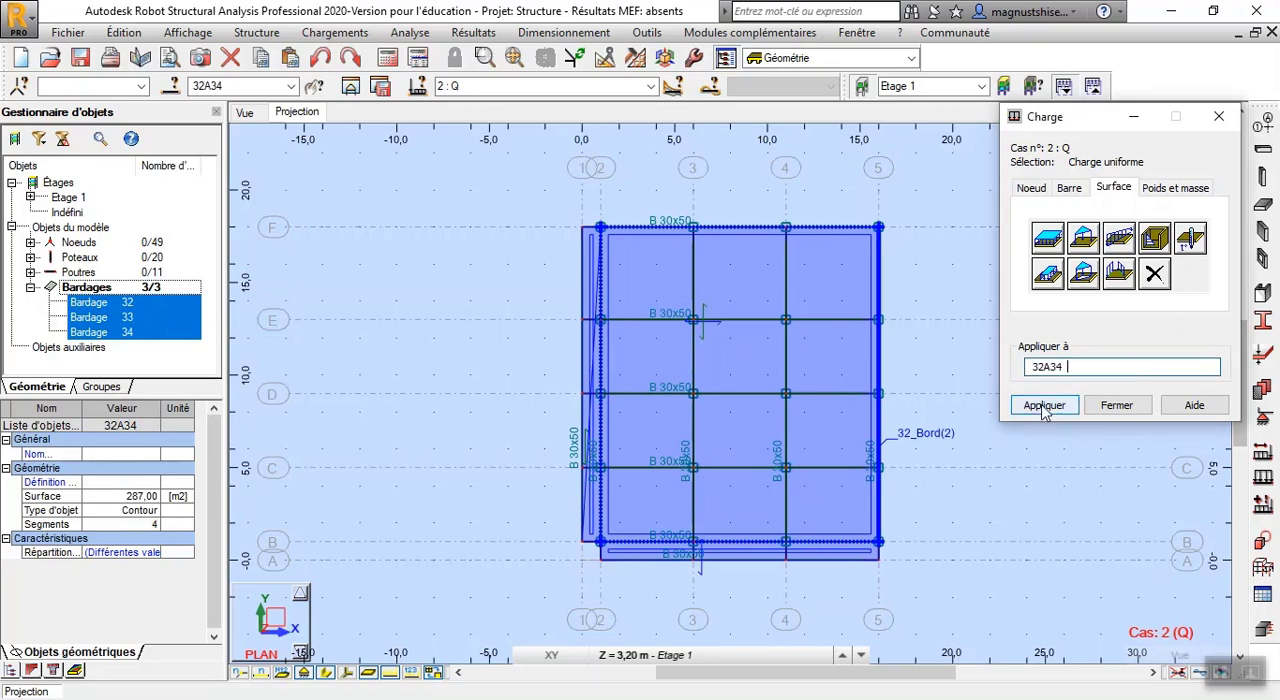
left_click(1044, 406)
left_click(1110, 405)
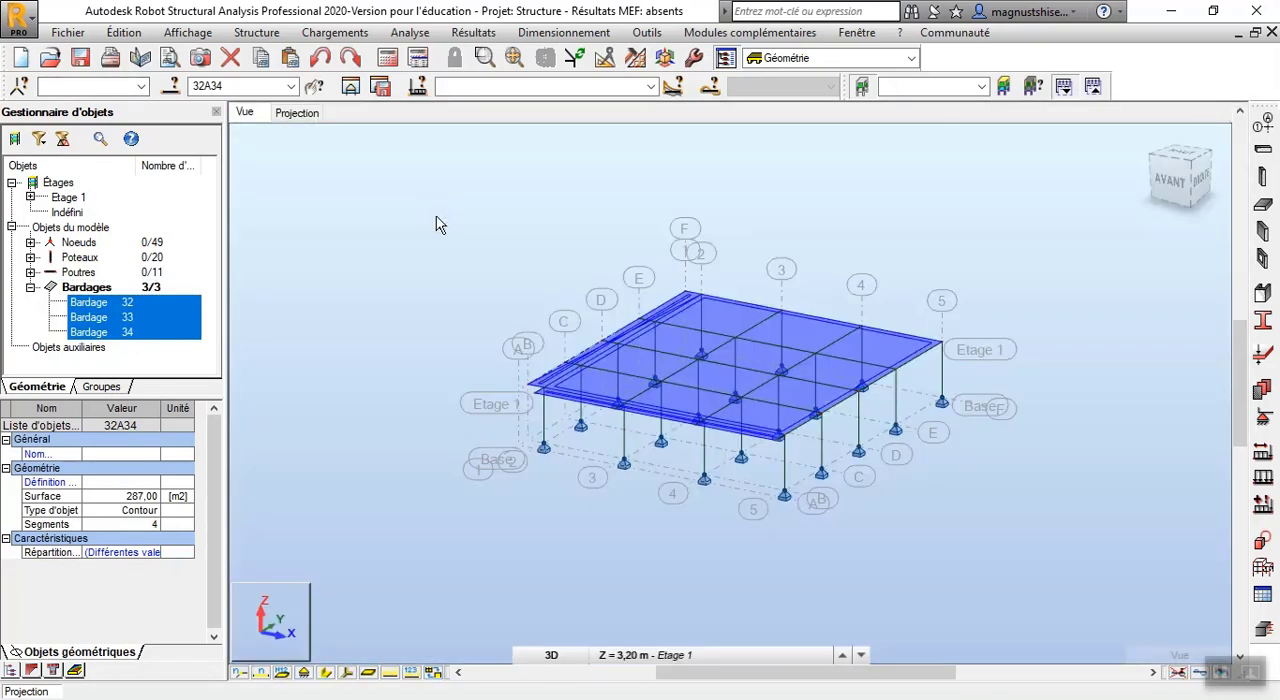
Clear the cladding selection in the 3D view and run the structural calculation
left_click(366, 200)
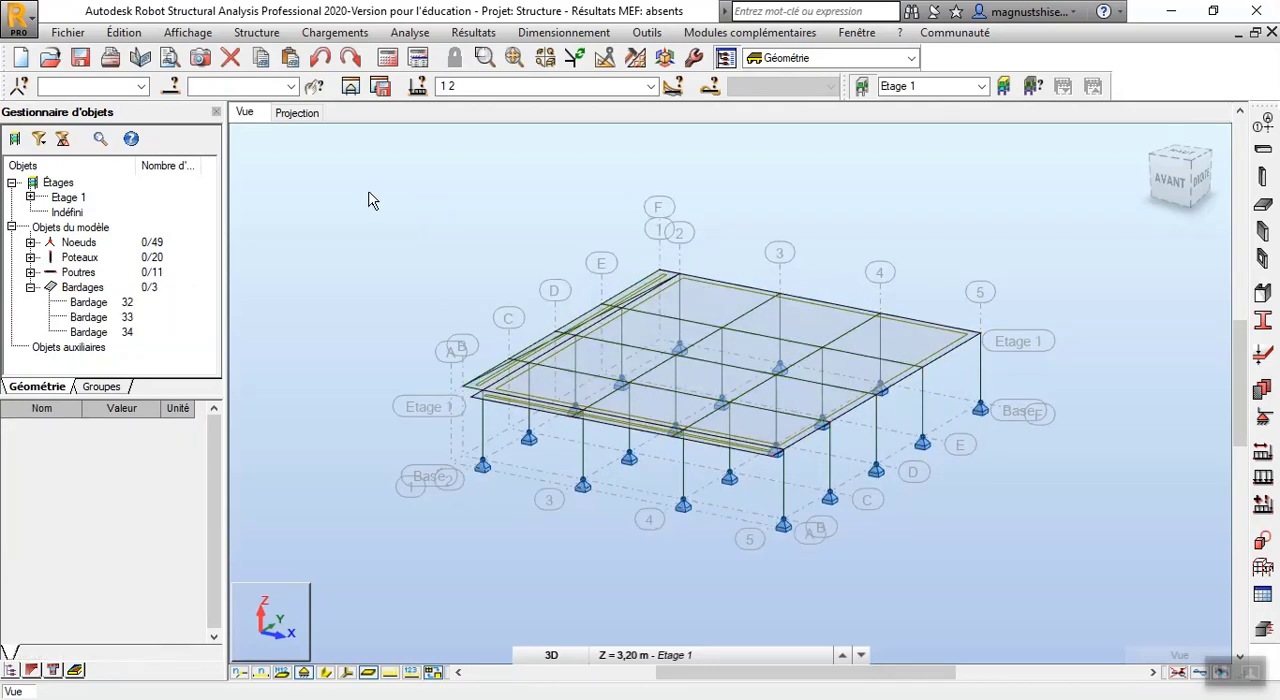
scroll(705, 386, "up", 1)
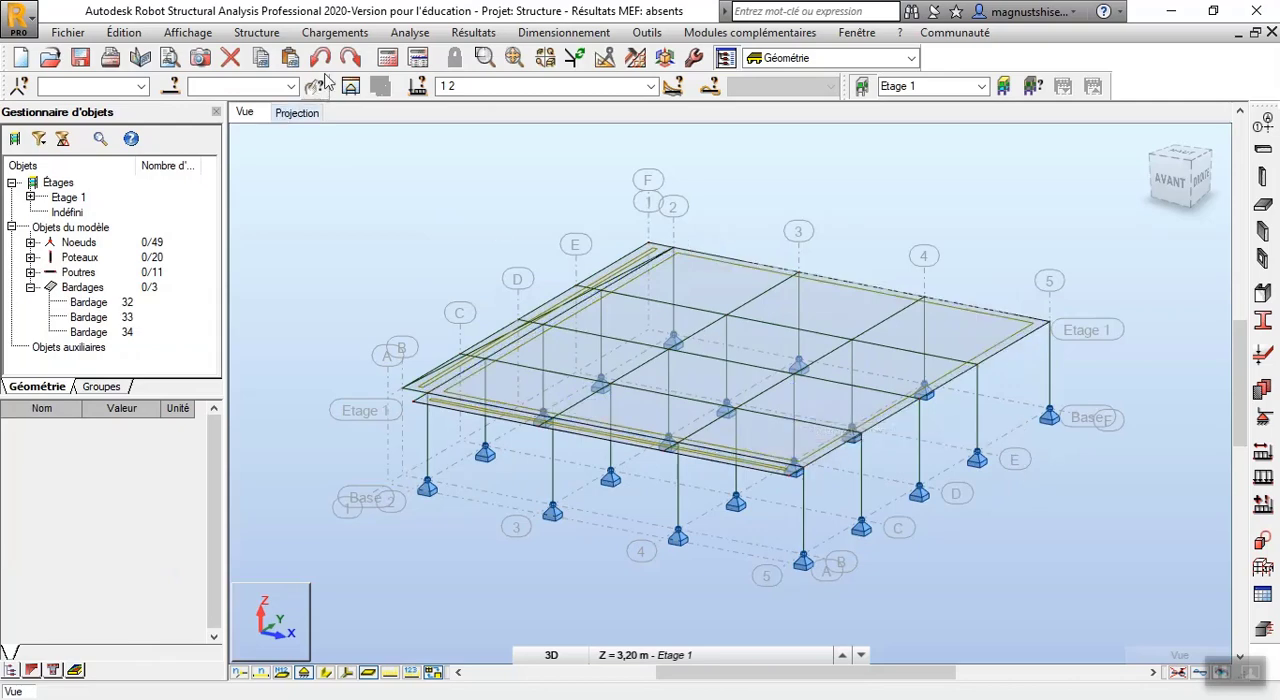
left_click(389, 59)
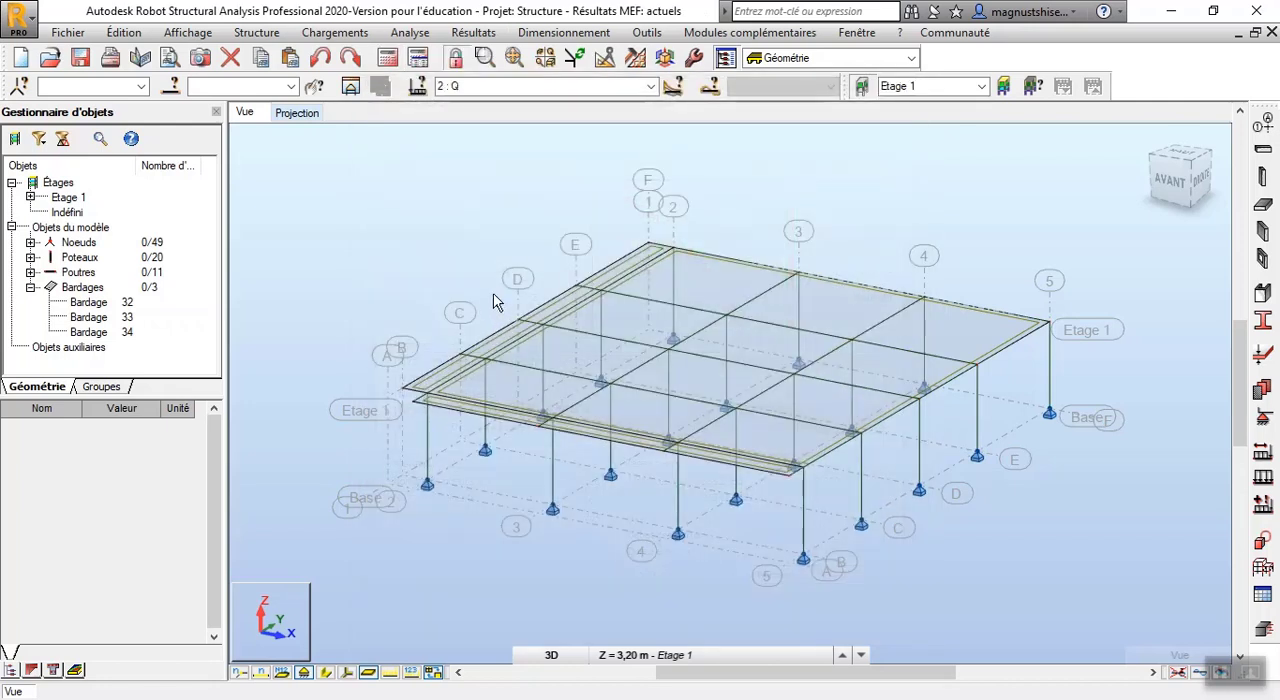
Turn on the display of automatically generated forces (Forces générées automatiquement) and inspect the load distribution on the beams
right_click(318, 200)
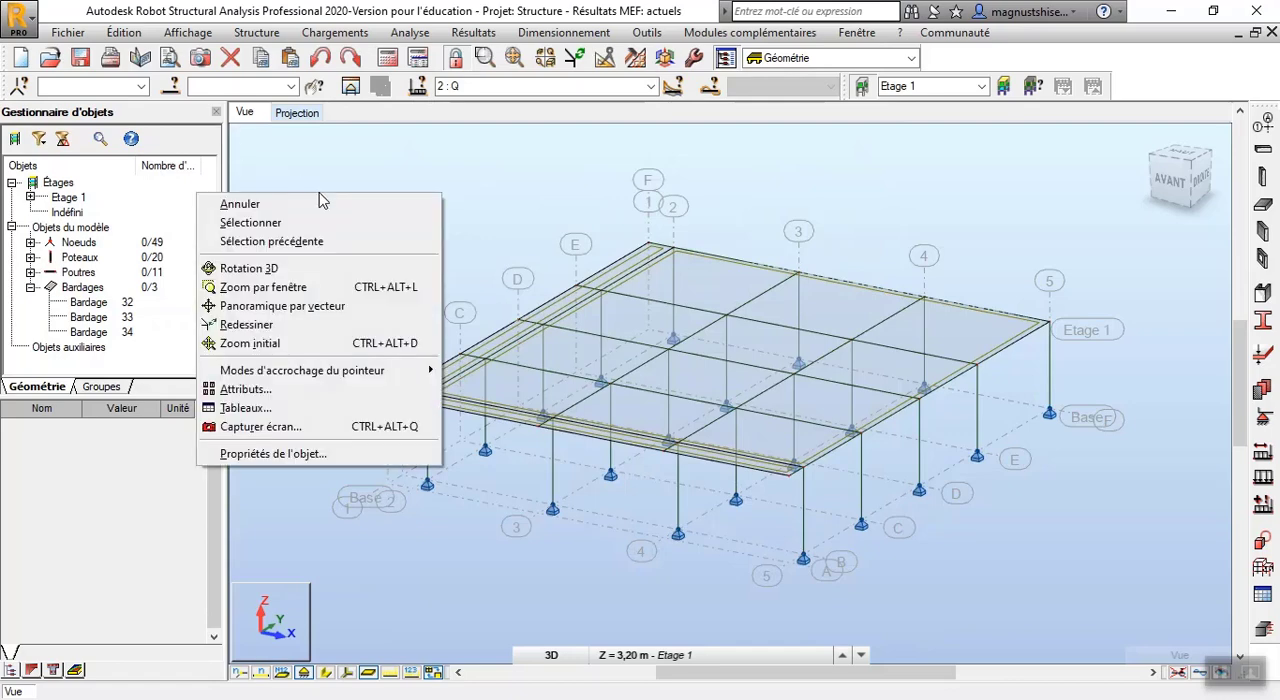
left_click(320, 395)
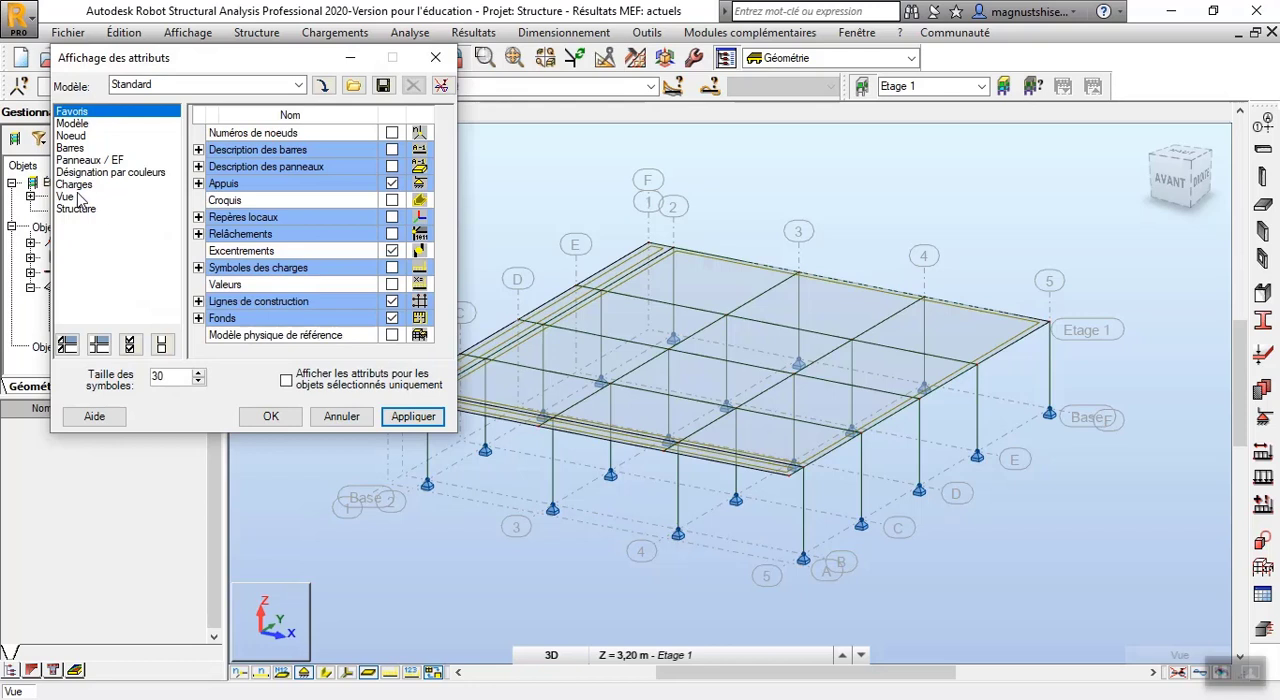
left_click(68, 197)
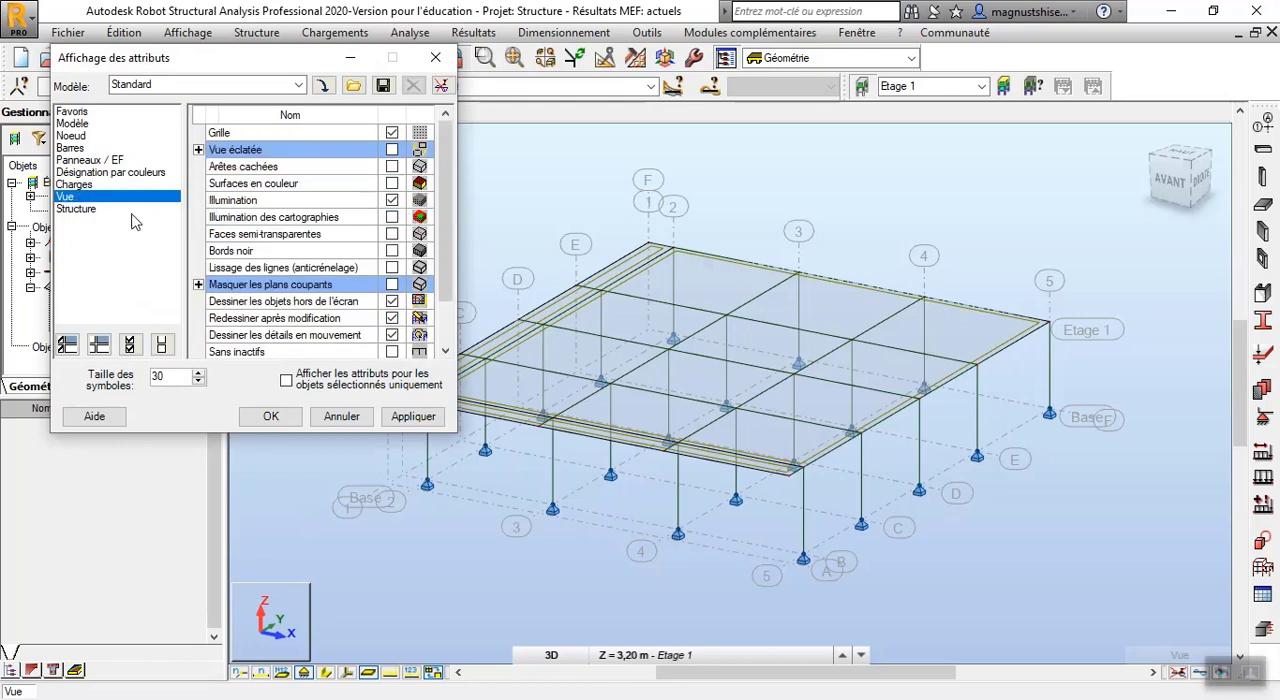
left_click(112, 186)
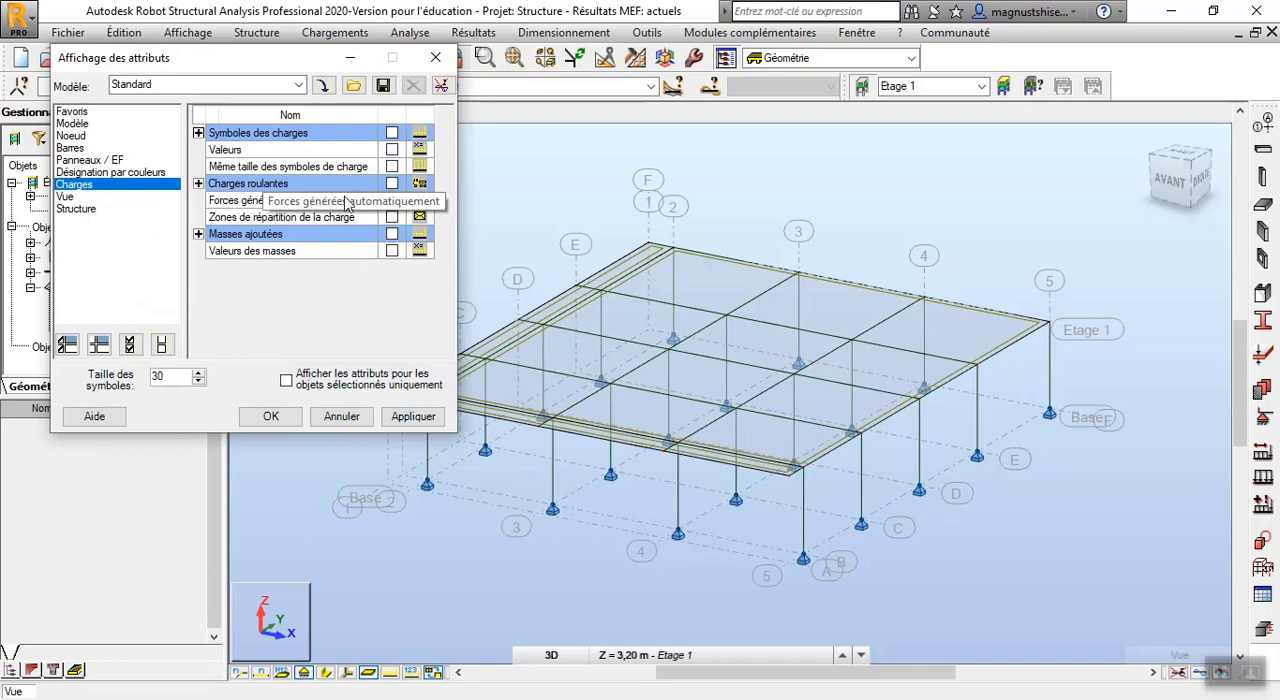
left_click(392, 201)
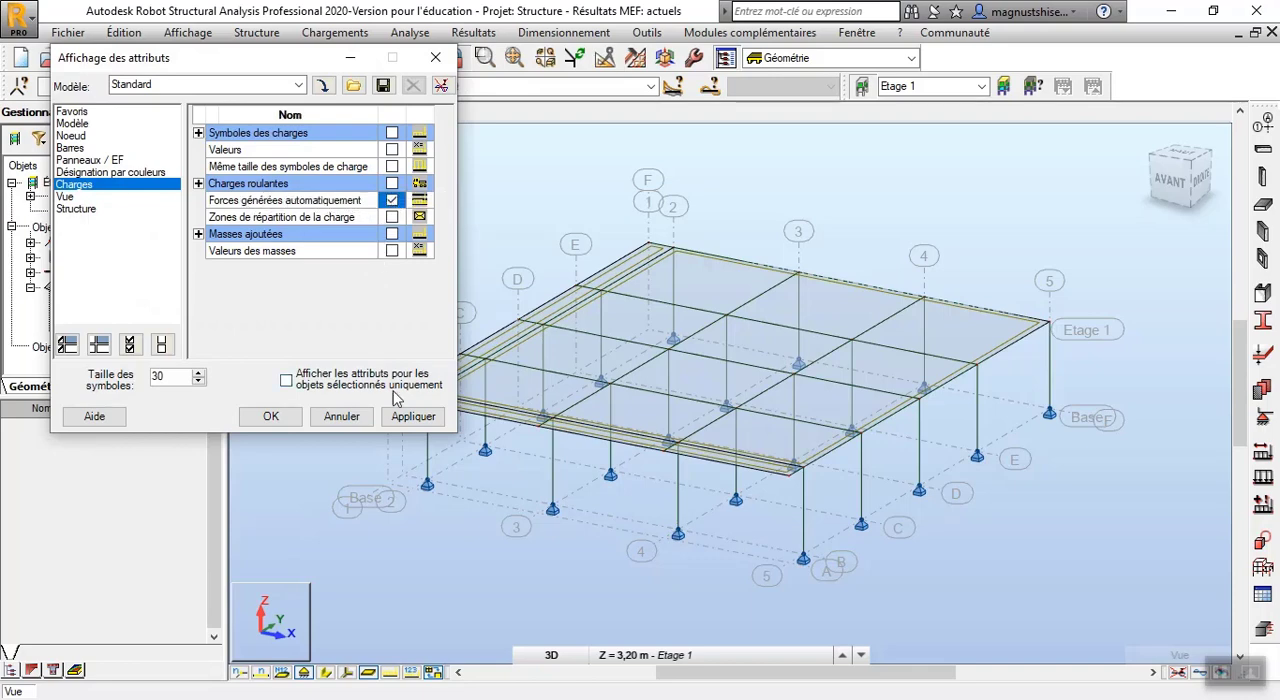
left_click(410, 416)
scroll(737, 427, "down", 2)
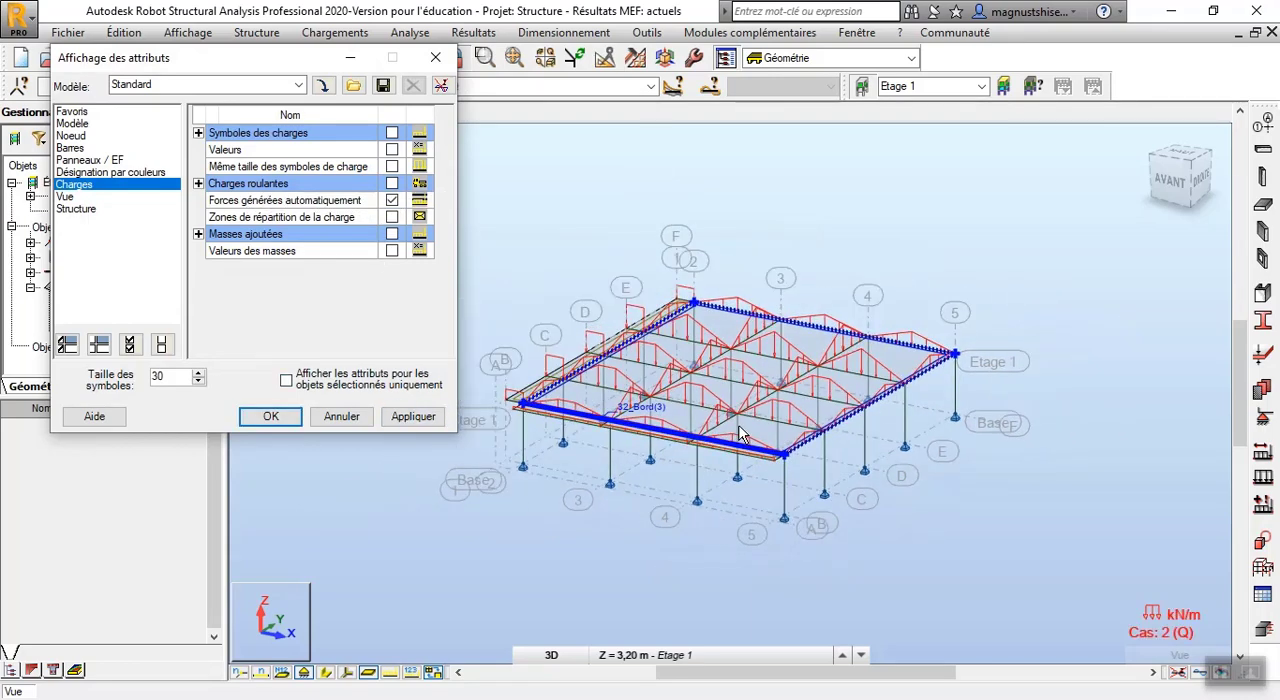
scroll(525, 434, "up", 3)
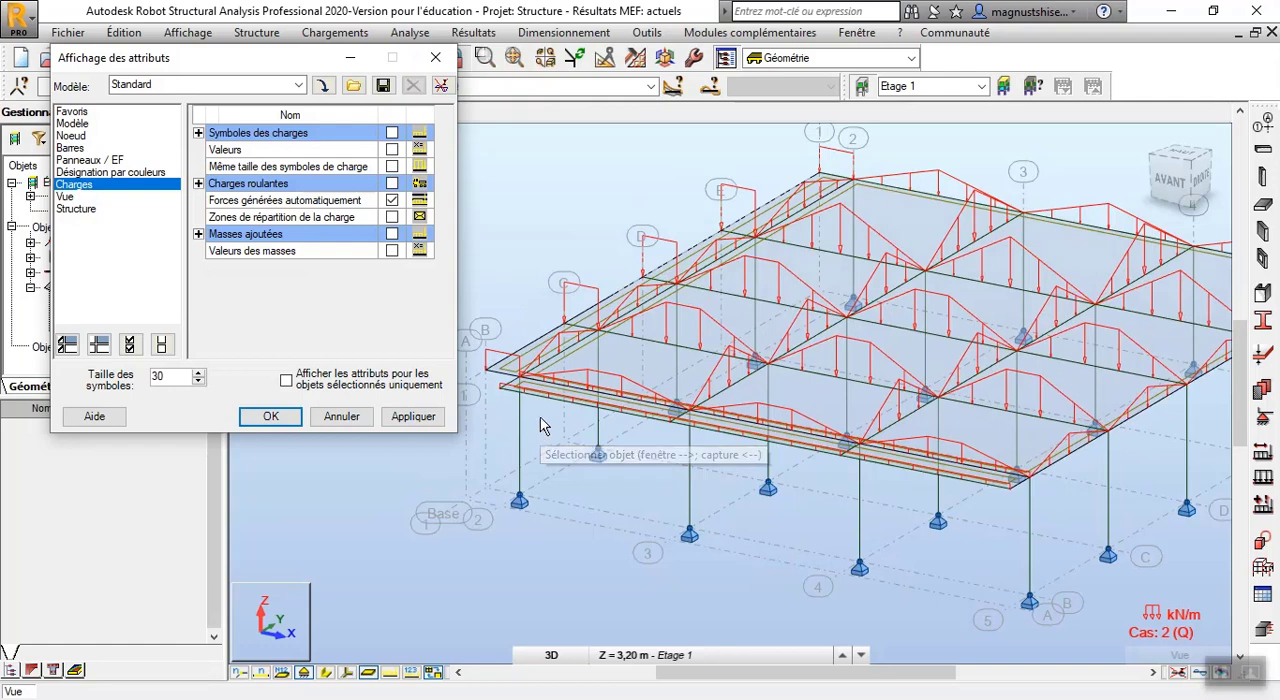
Replace the display of automatically generated forces with the load distribution zones (Zones de répartition de la charge)
scroll(545, 425, "up", 3)
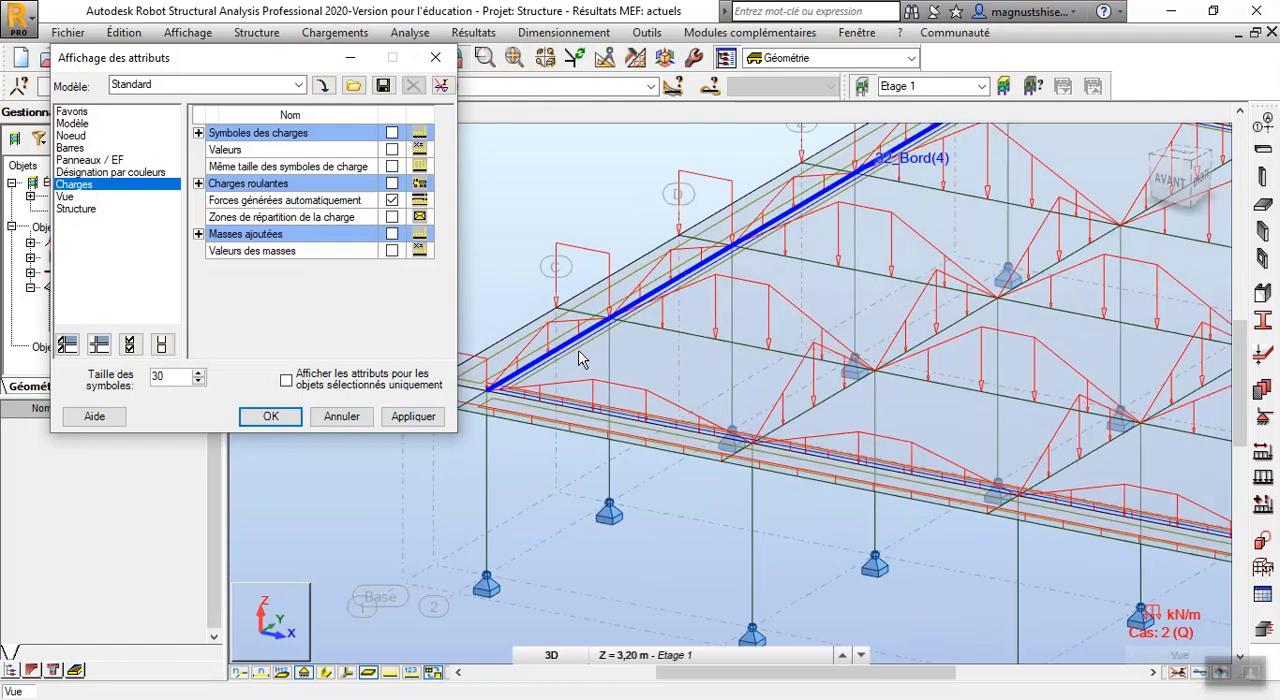
scroll(580, 360, "down", 2)
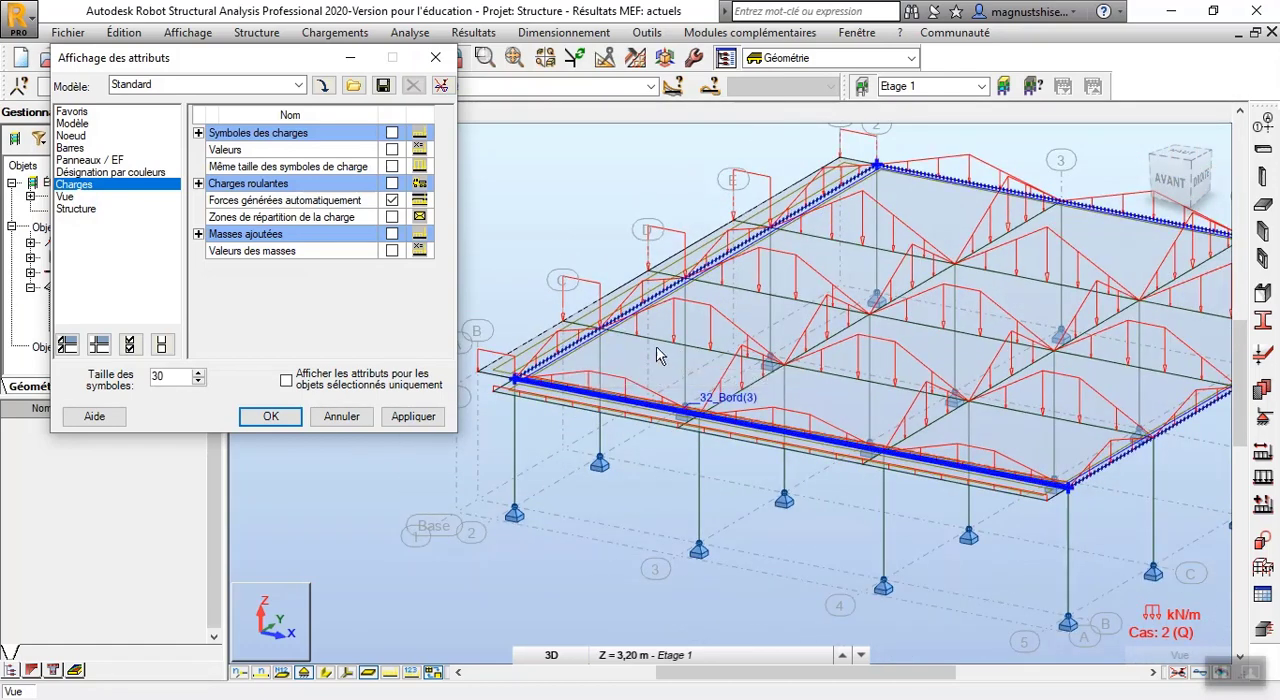
scroll(650, 355, "up", 2)
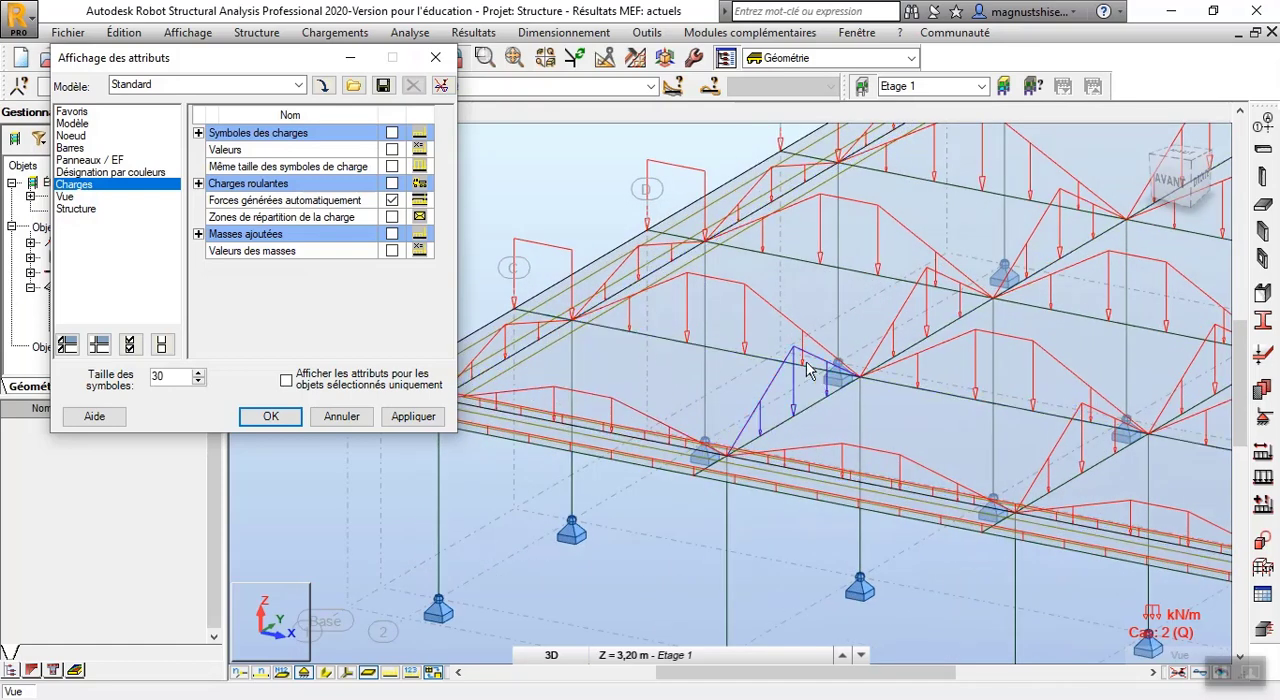
scroll(770, 330, "down", 4)
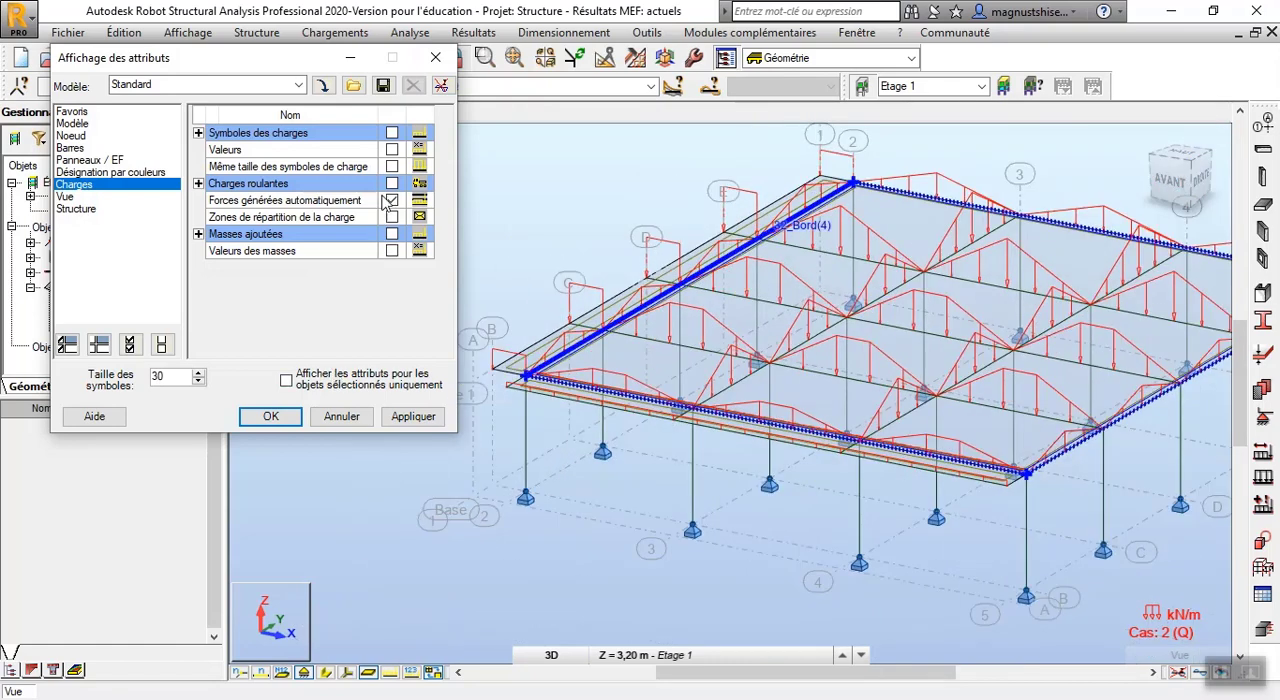
left_click(391, 200)
left_click(391, 217)
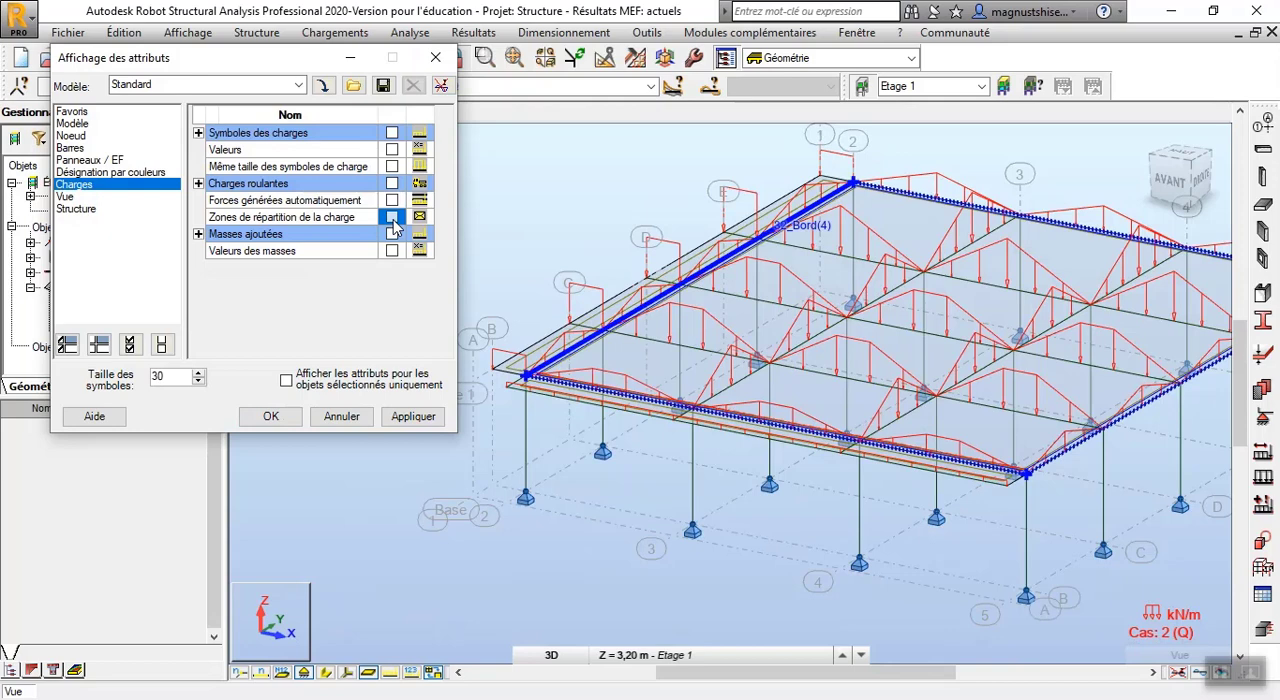
left_click(413, 416)
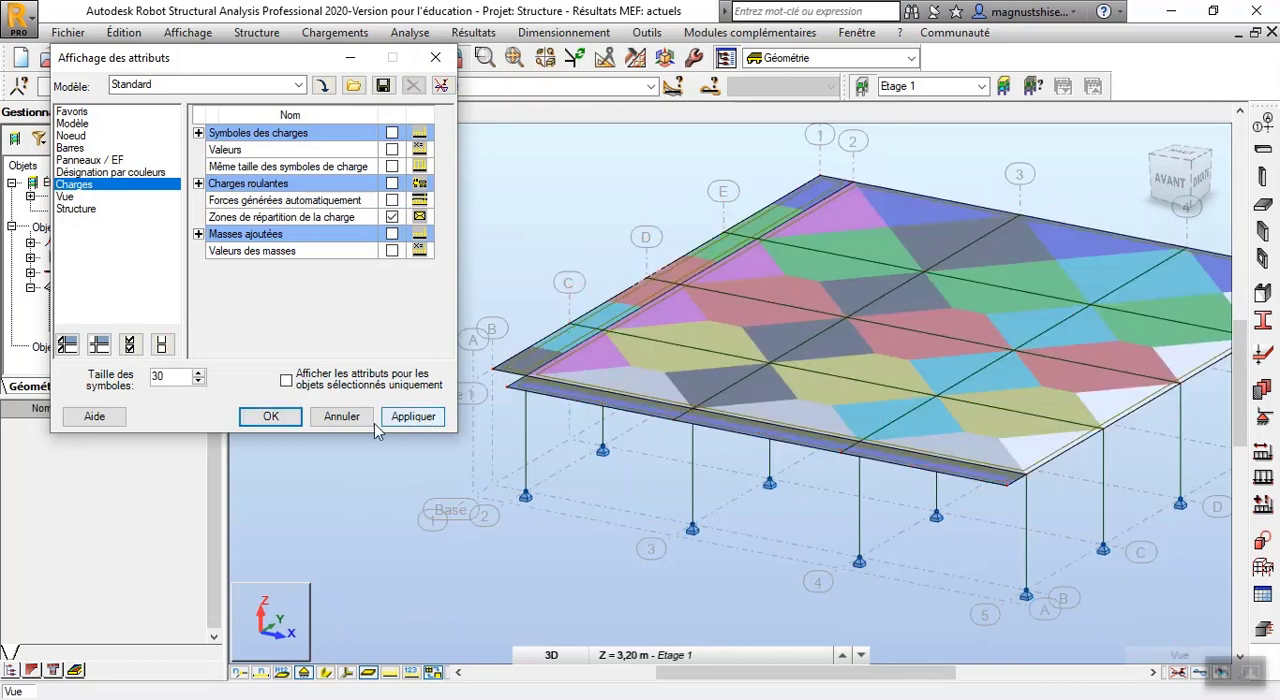
left_click(270, 416)
Rotate the model in 3D to a view from above and examine the load distribution zones on the narrow edge claddings
right_click(321, 319)
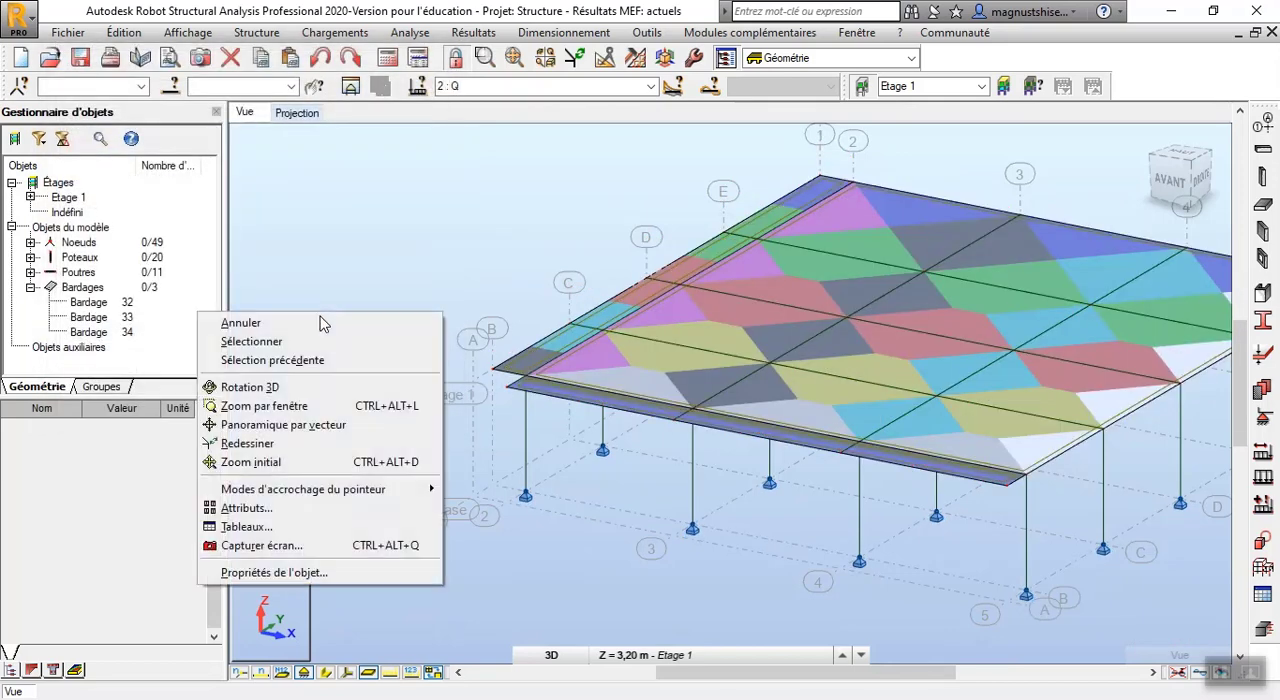
left_click(323, 387)
left_click_drag(323, 387, 383, 406)
scroll(326, 365, "down", 3)
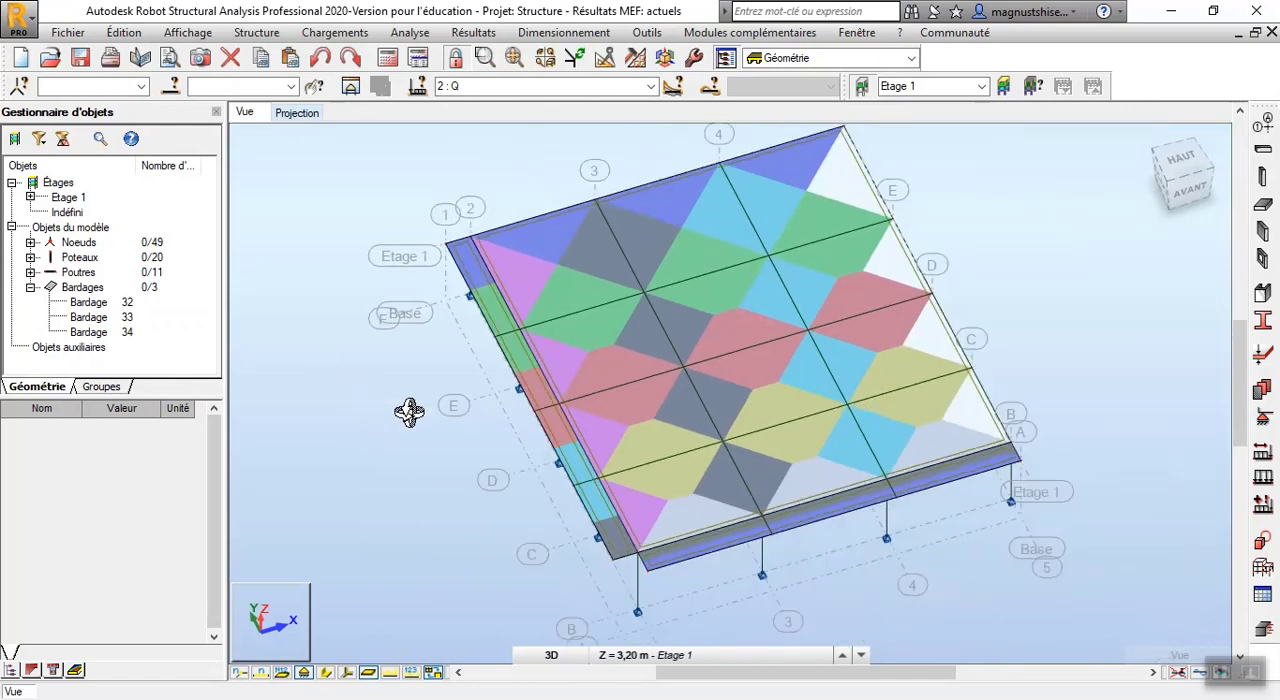
scroll(644, 536, "up", 4)
scroll(706, 608, "up", 2)
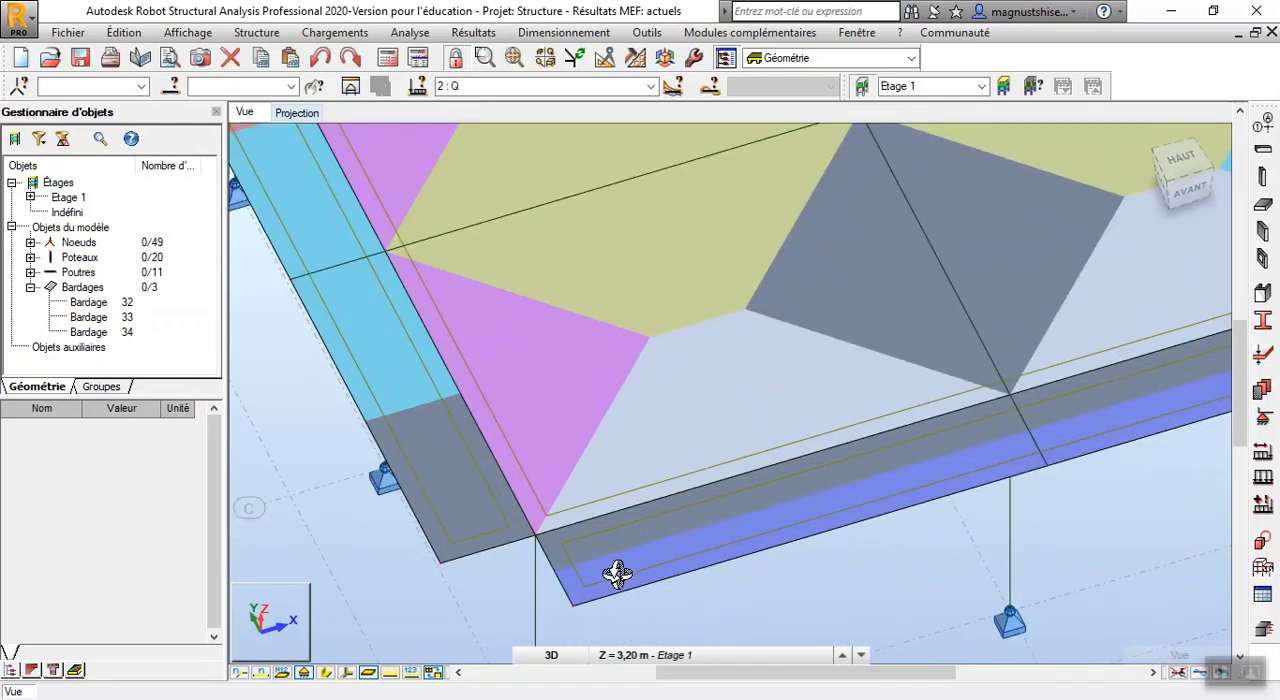
scroll(670, 497, "down", 2)
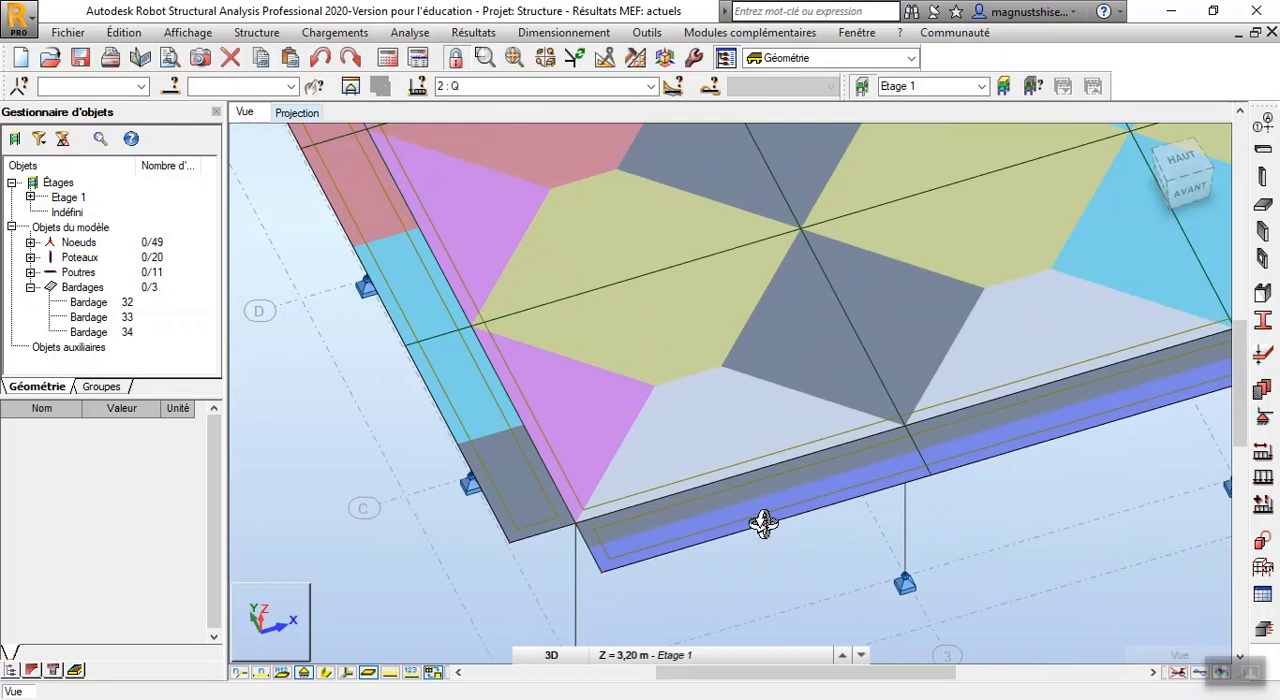
scroll(586, 491, "down", 2)
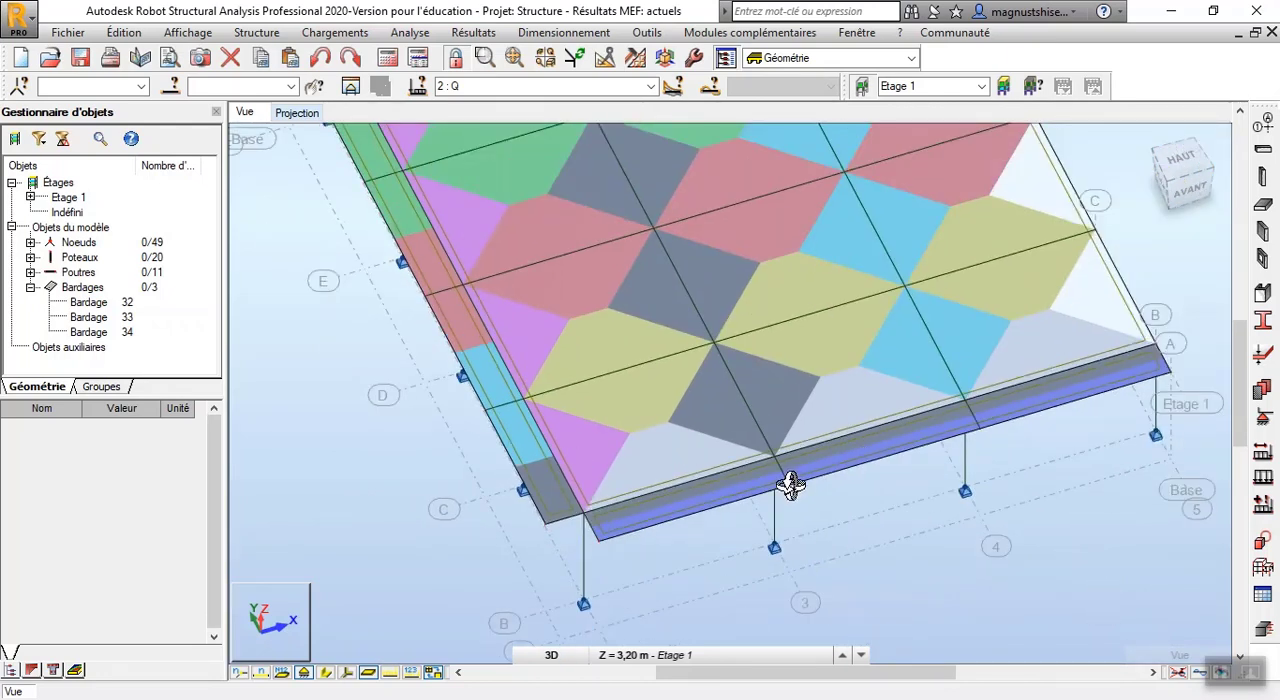
scroll(792, 484, "down", 1)
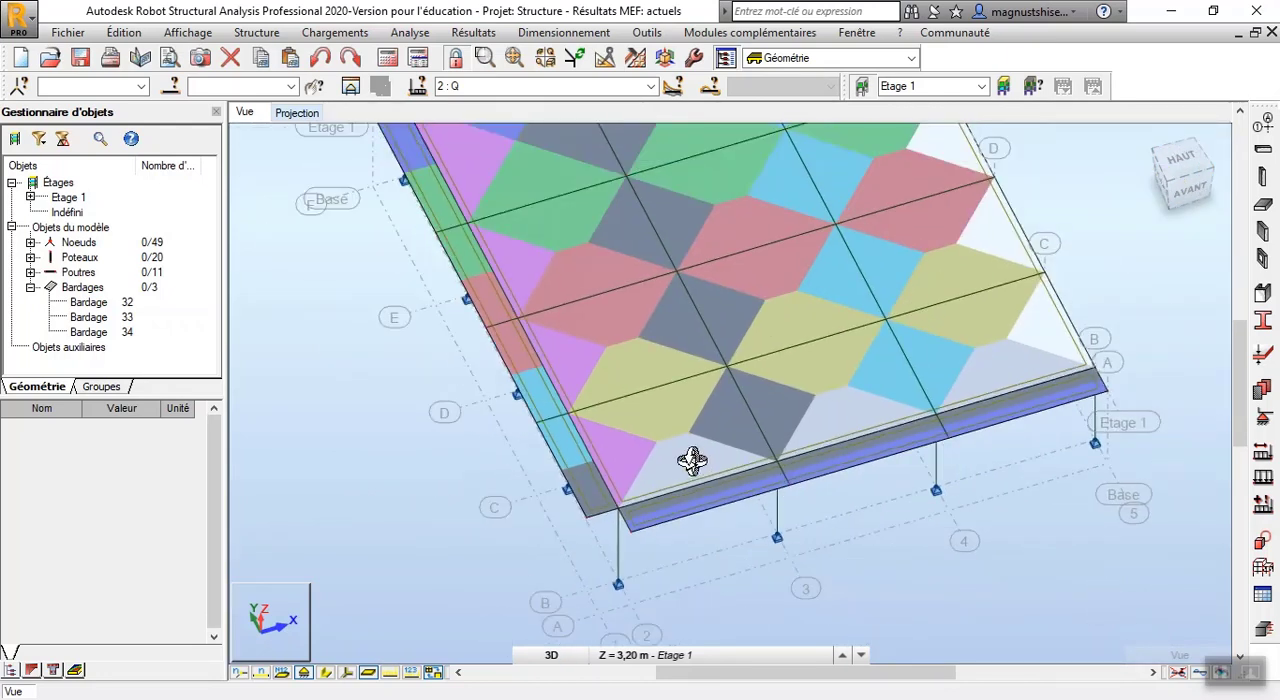
right_click(266, 444)
left_click(277, 471)
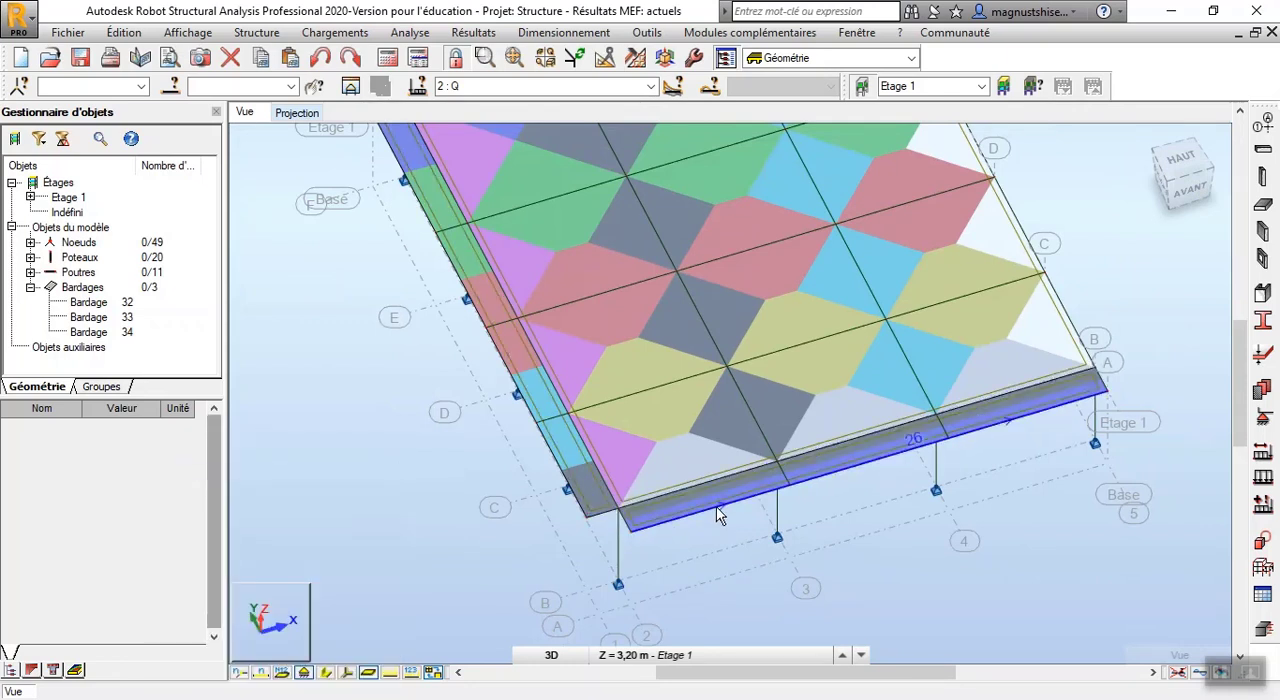
Set the load distribution of cladding 33, the strip along the front edge, to Direction Y and accept the change to the results
left_click(718, 514)
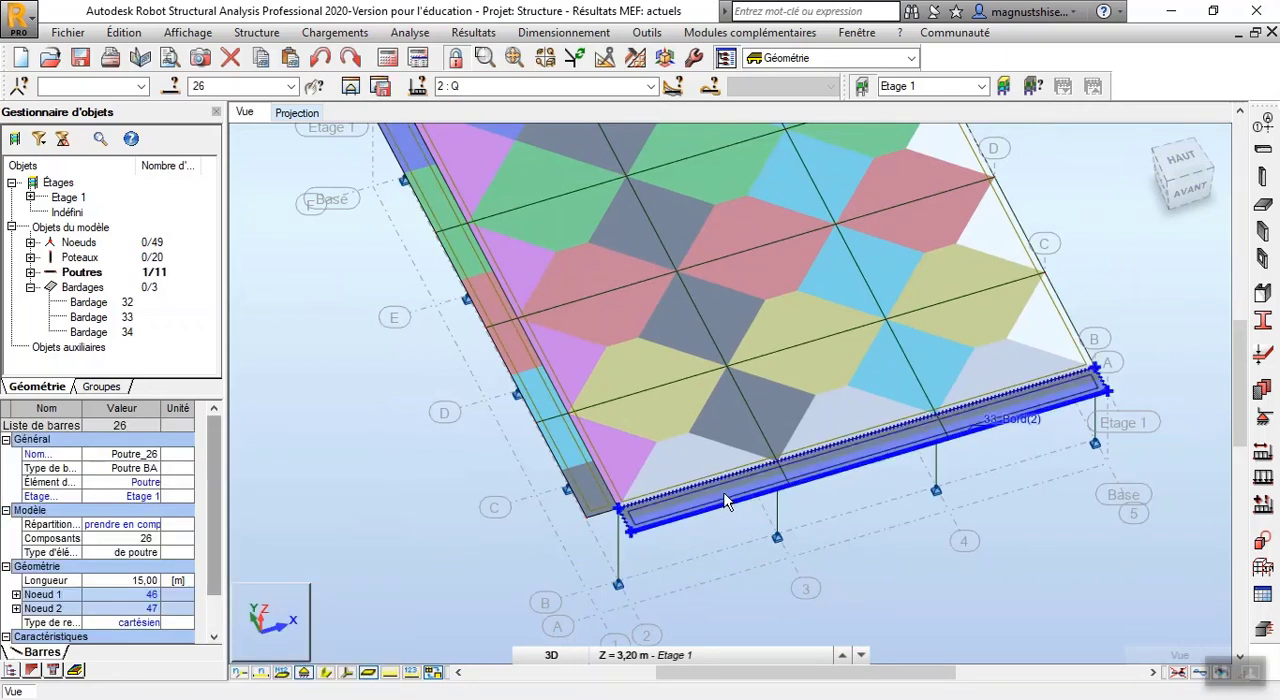
left_click(727, 508)
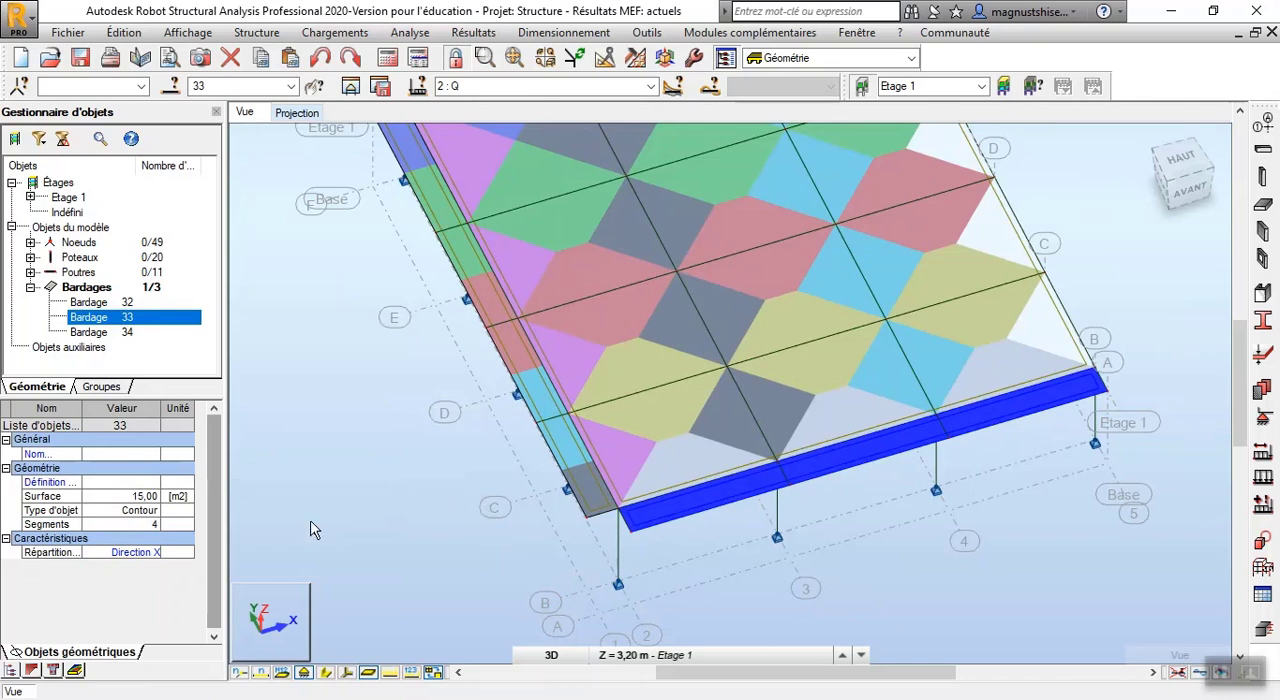
left_click(140, 552)
left_click(170, 553)
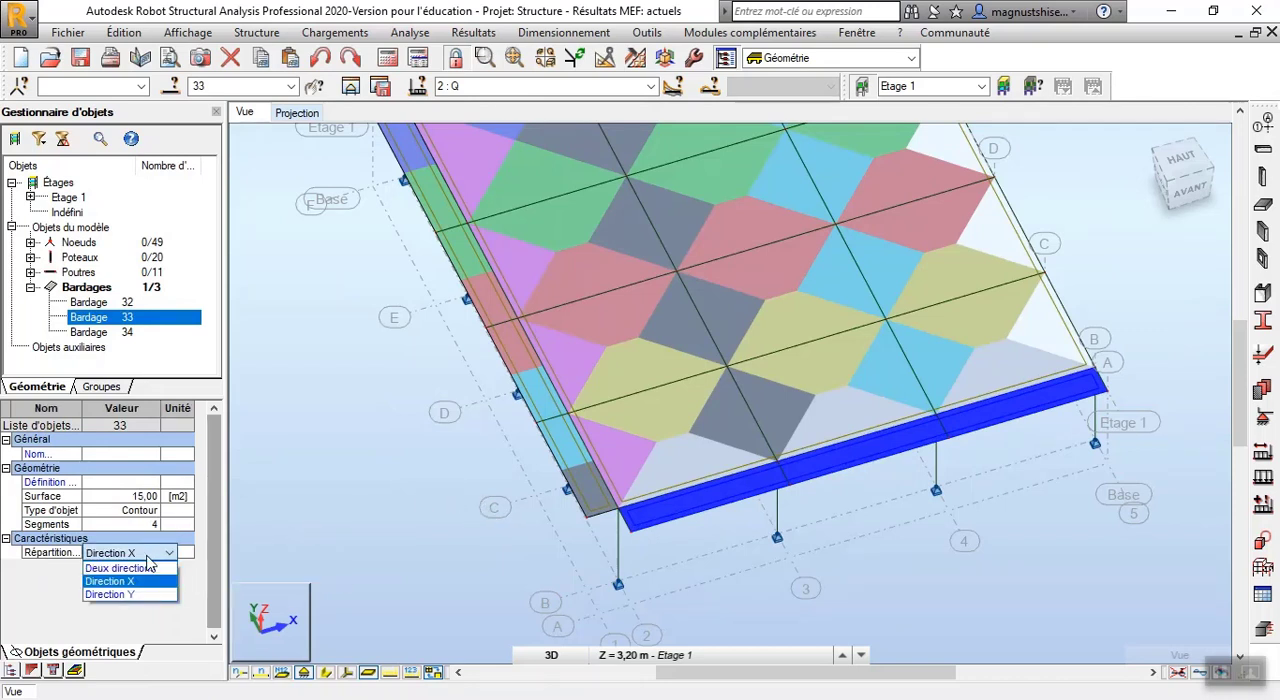
left_click(134, 595)
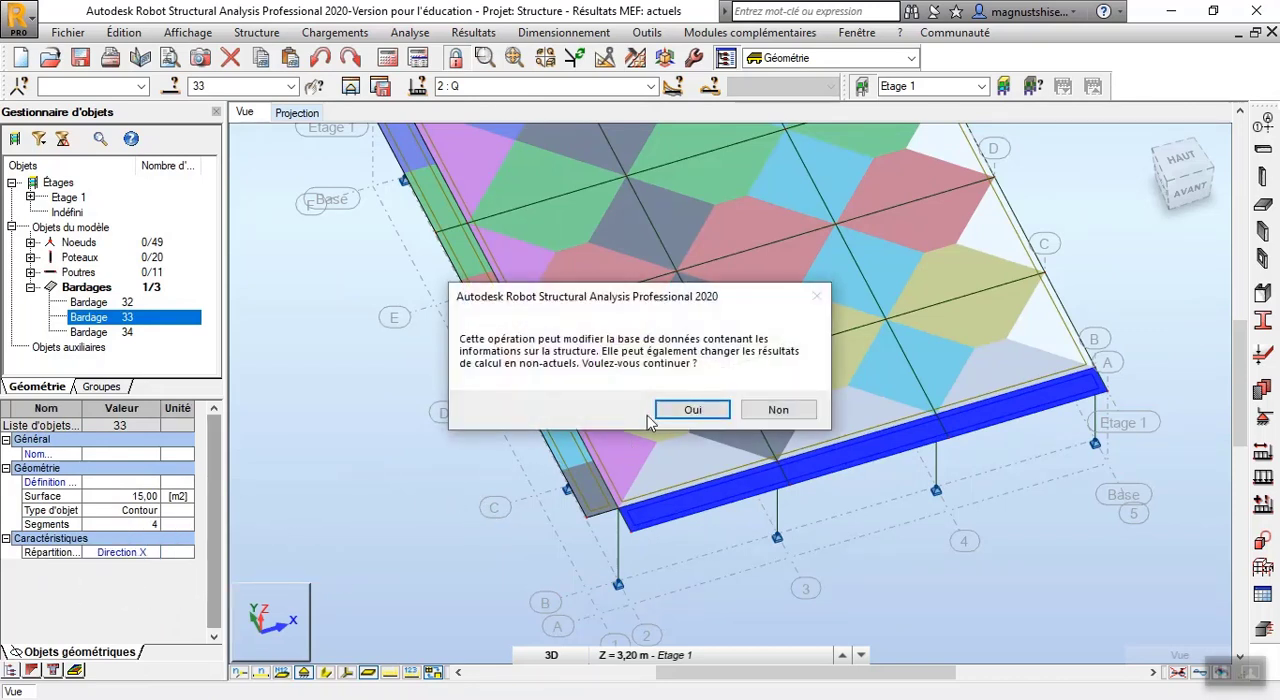
left_click(668, 412)
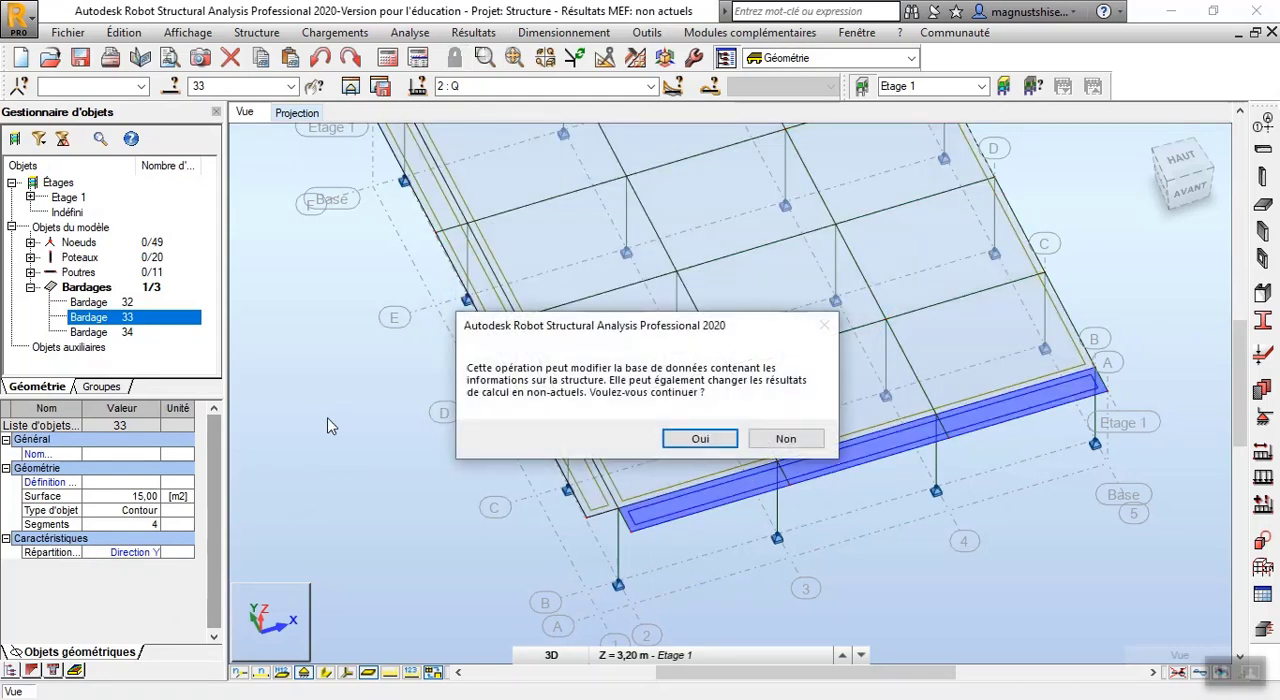
left_click(672, 439)
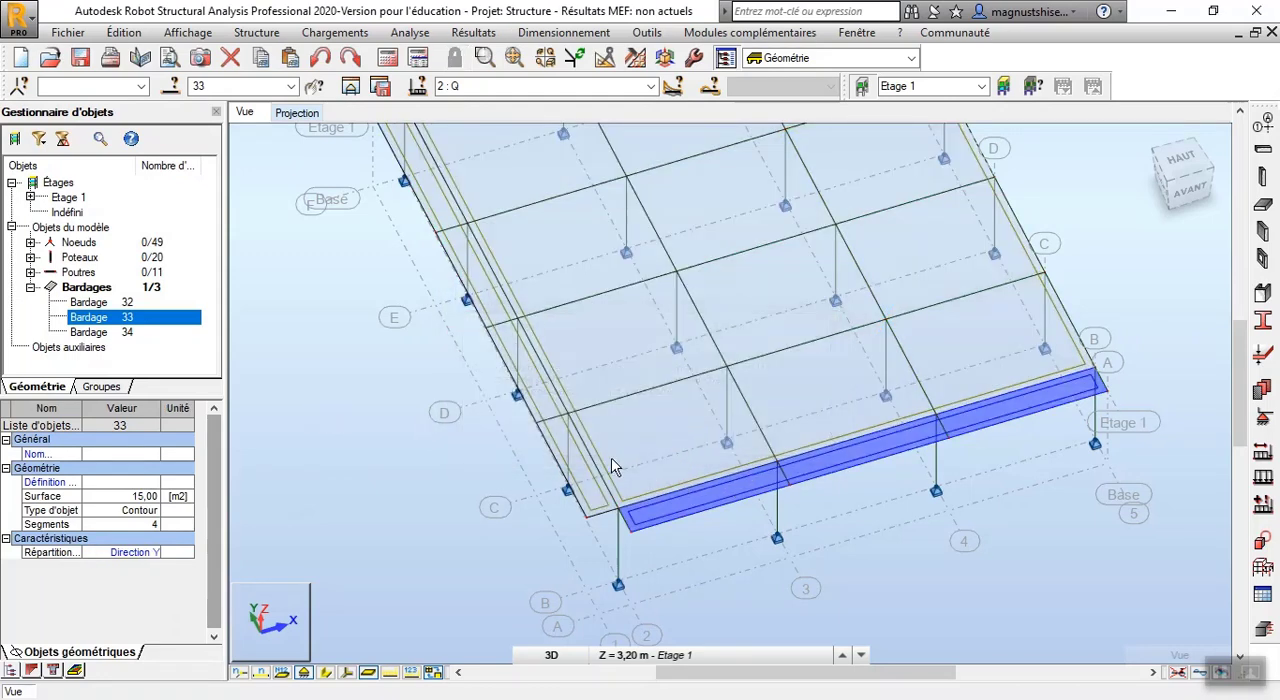
Rerun the structural calculation with nothing selected and check the load distribution zones on the front edge cladding
left_click(432, 488)
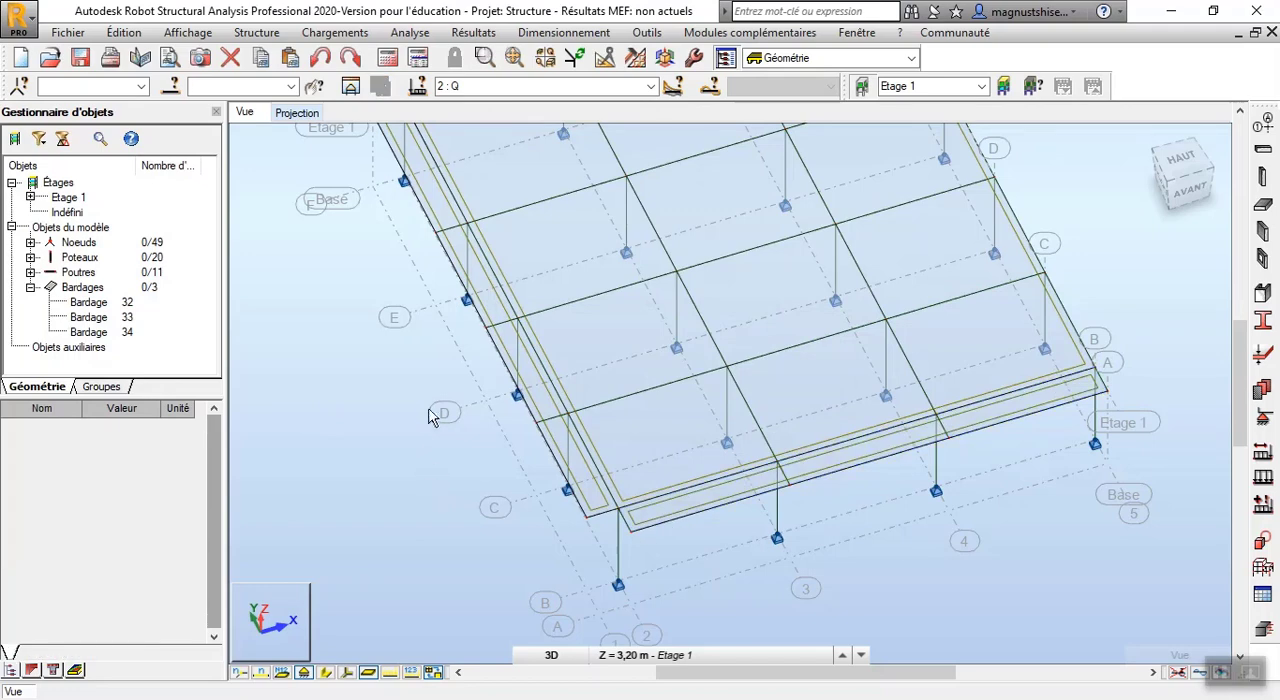
left_click(389, 58)
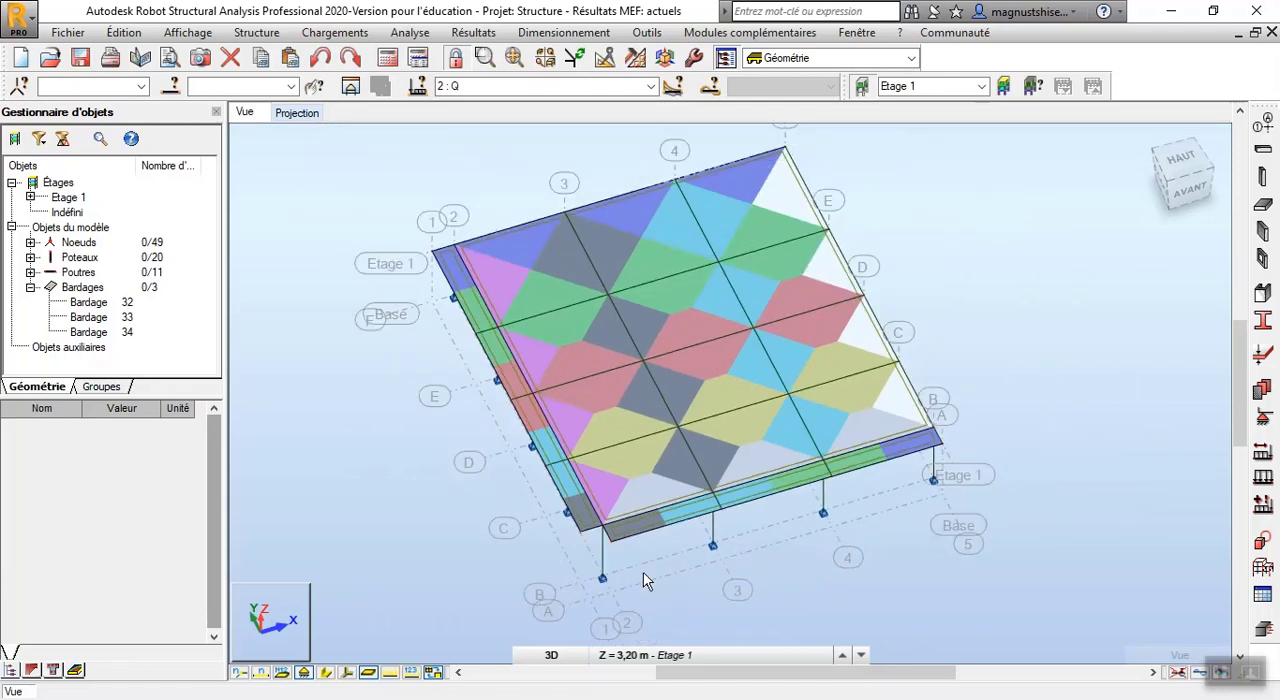
scroll(643, 576, "up", 2)
scroll(677, 494, "up", 3)
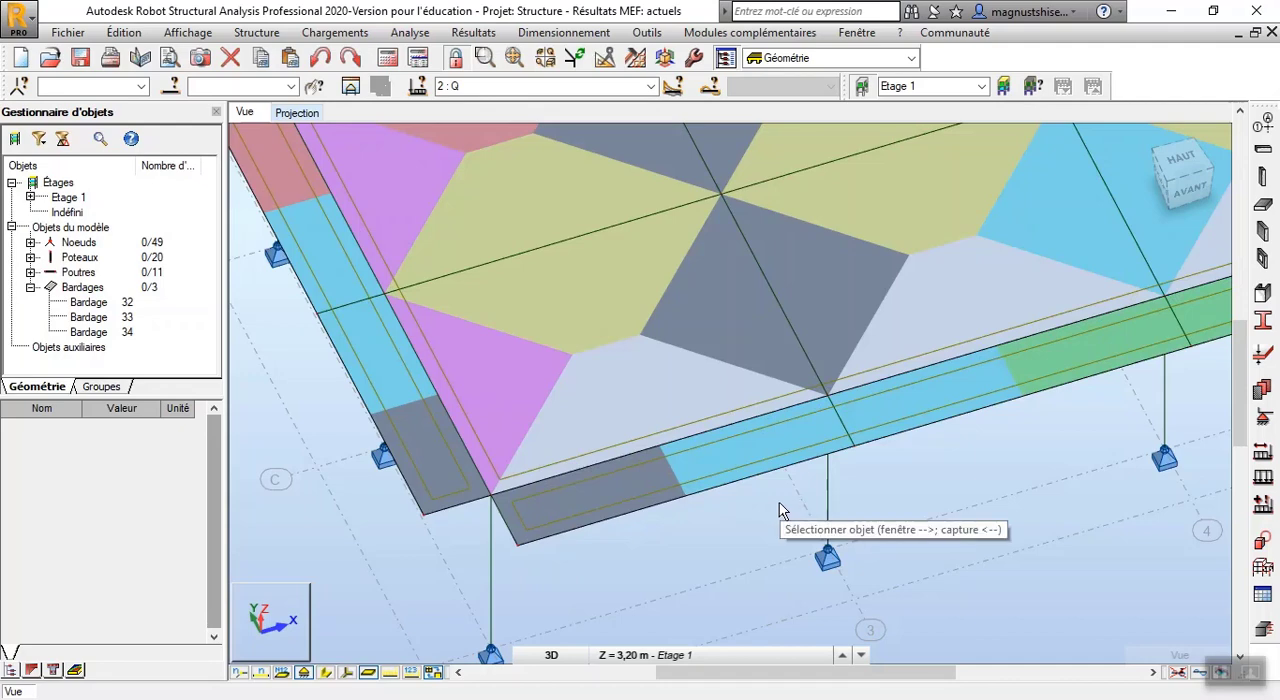
scroll(655, 553, "down", 3)
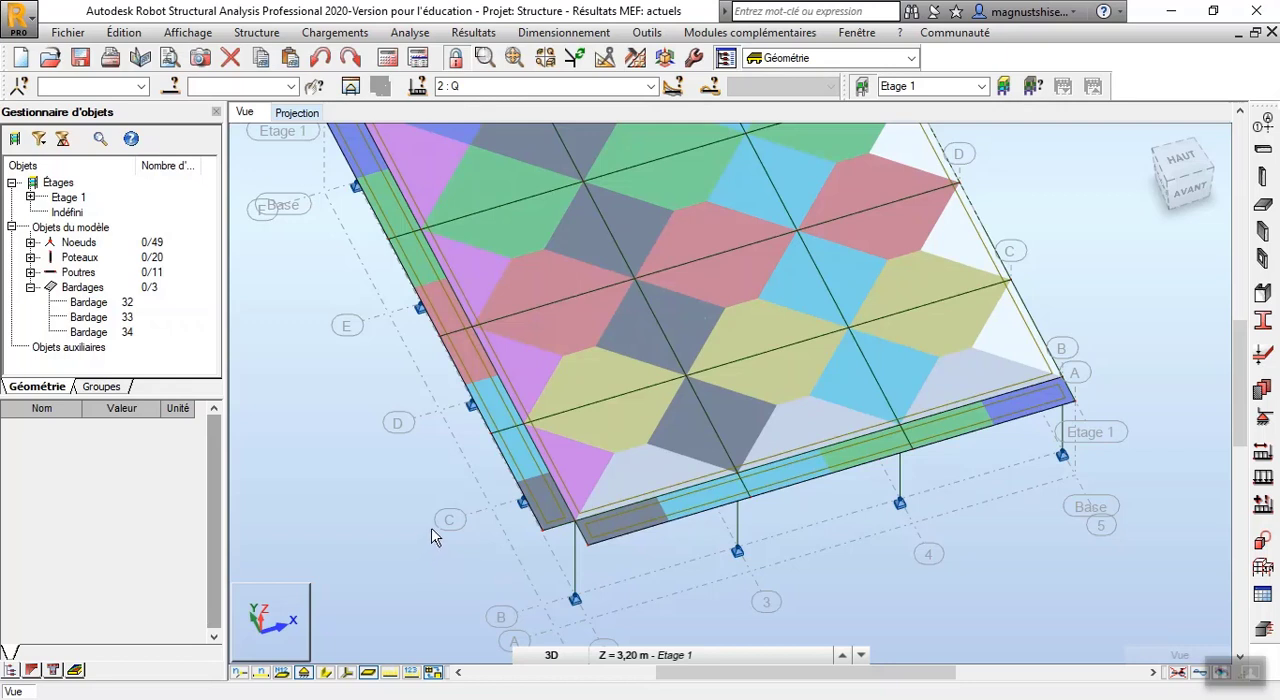
scroll(452, 519, "down", 5)
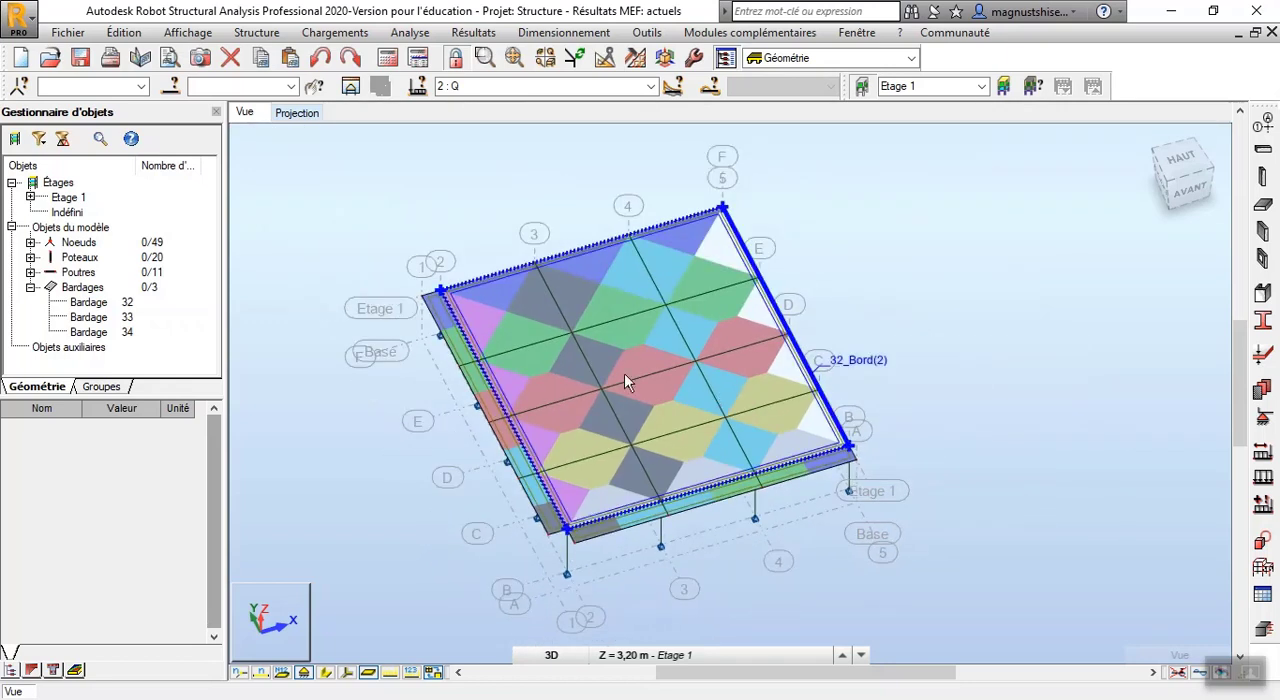
Examine how the coloured distribution zones divide the main cladding between its beams, from the front corner to the rear edge
scroll(420, 300, "up", 3)
scroll(445, 380, "down", 2)
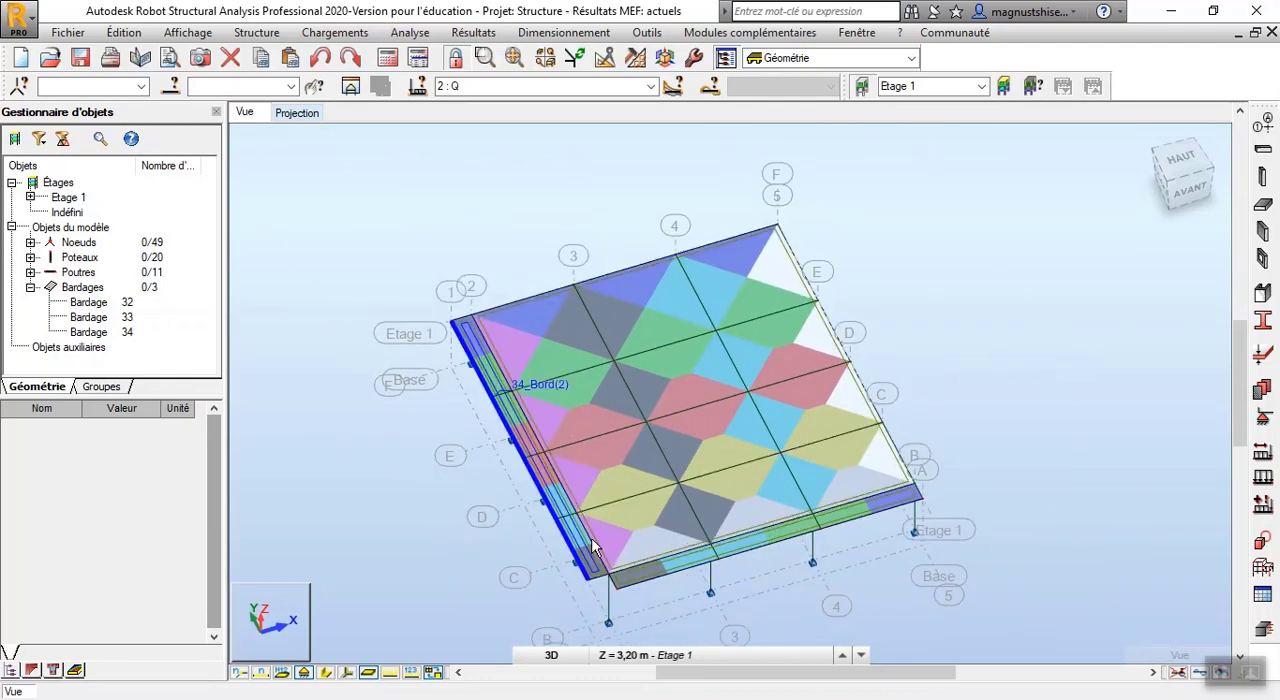
scroll(592, 547, "up", 2)
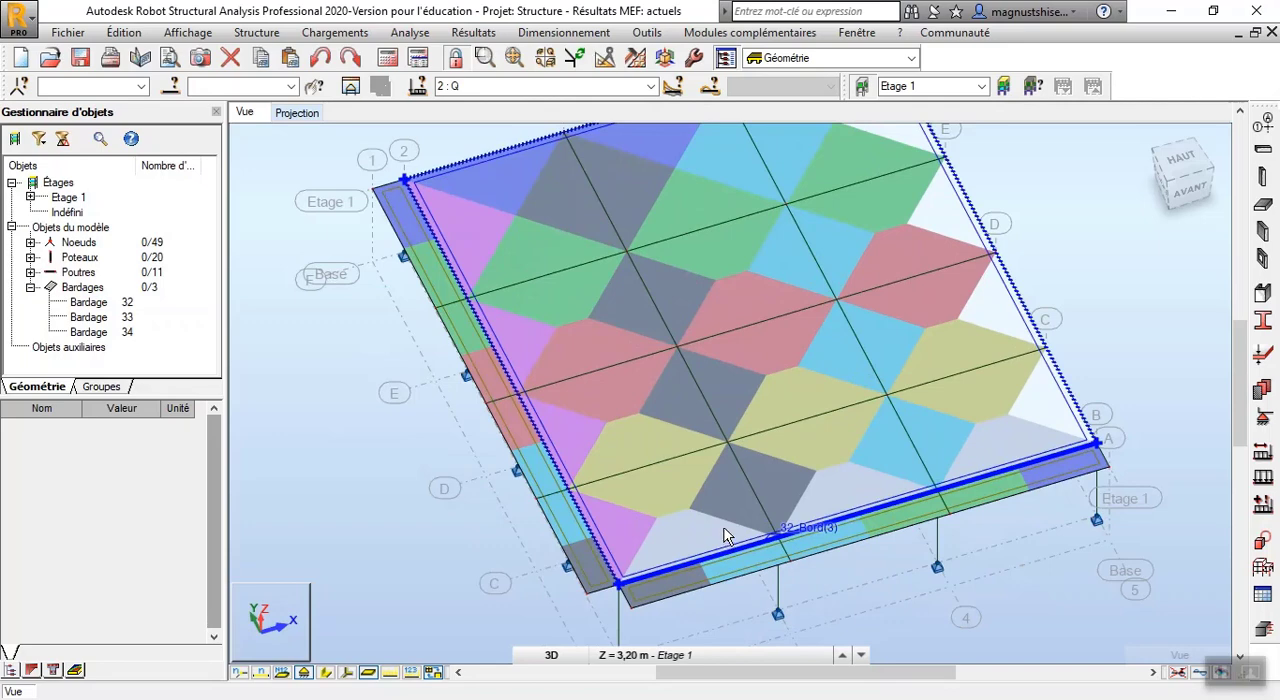
scroll(657, 562, "up", 2)
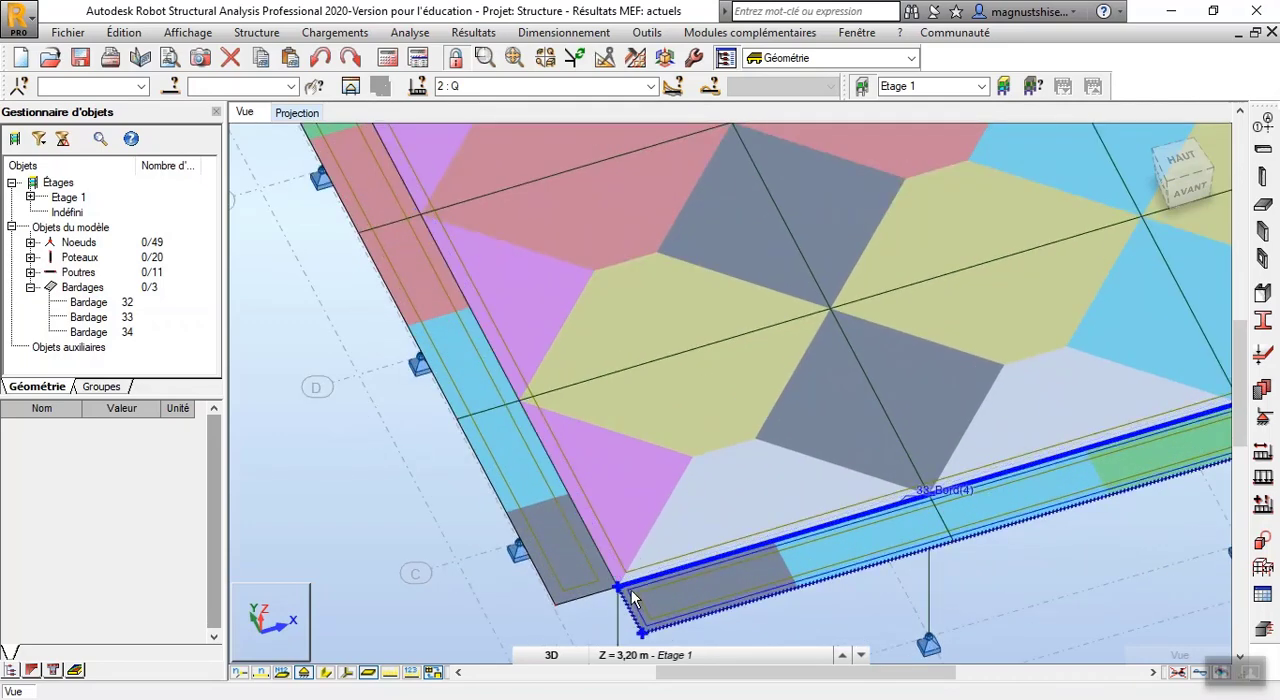
scroll(632, 598, "up", 2)
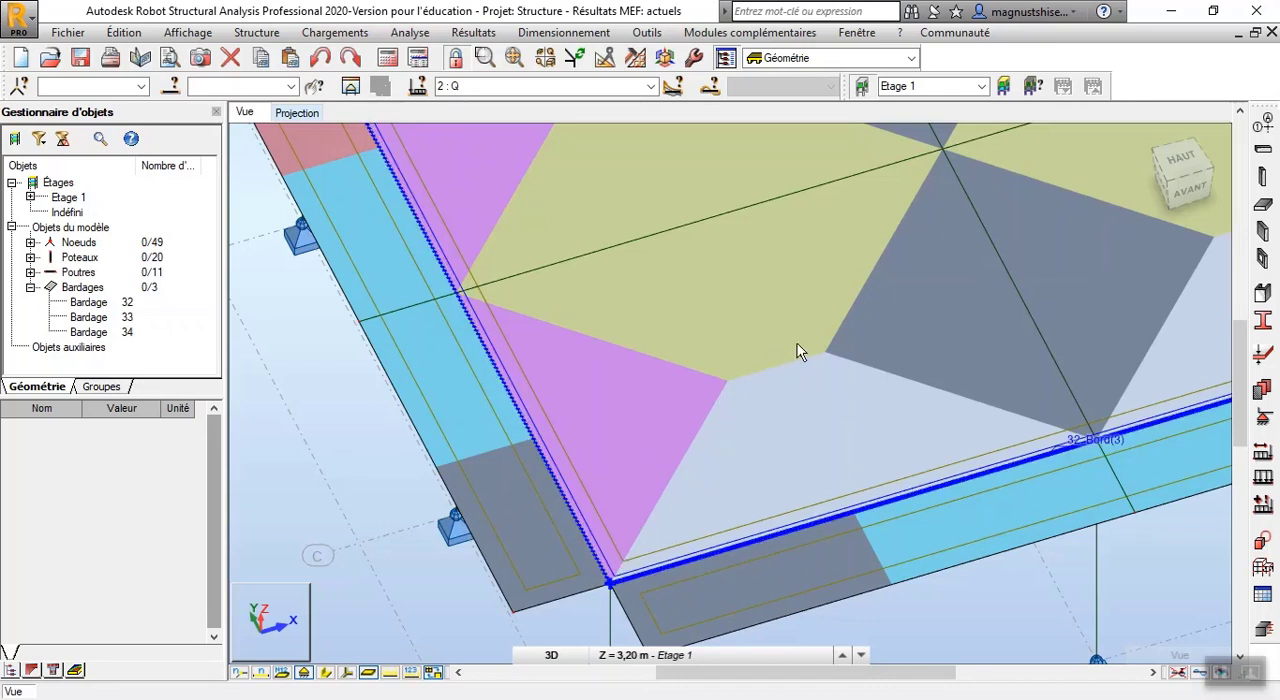
scroll(350, 493, "down", 1)
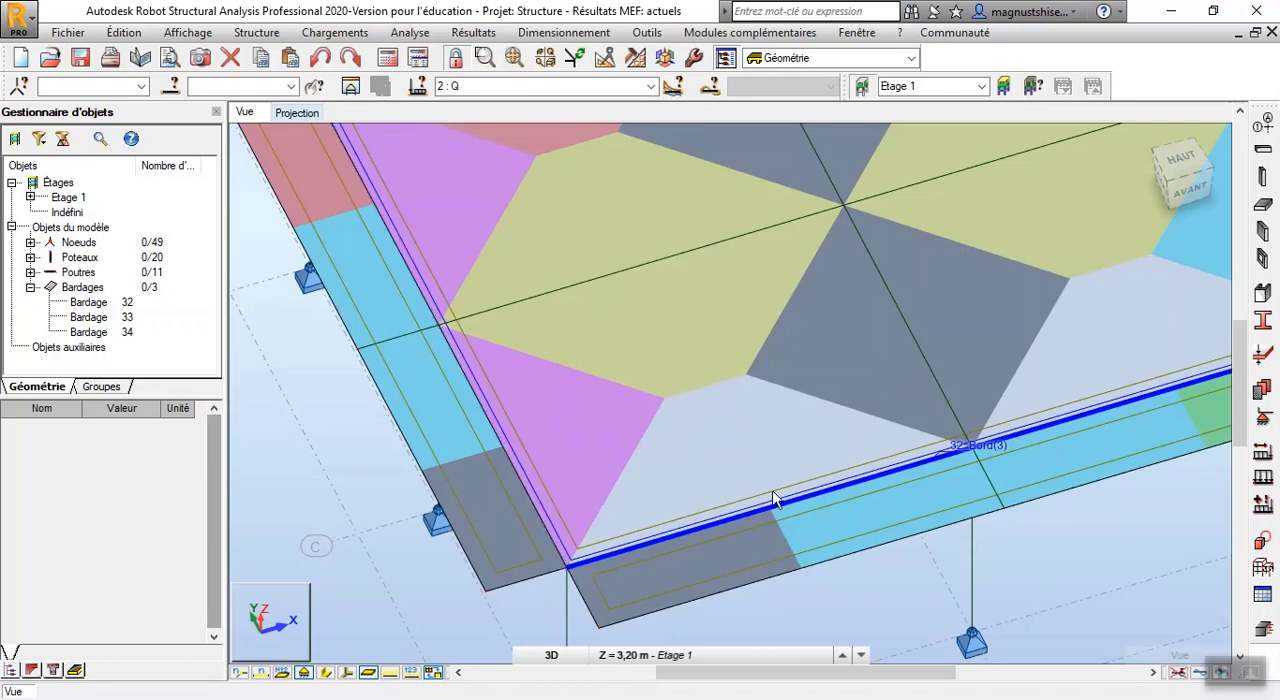
scroll(631, 568, "down", 5)
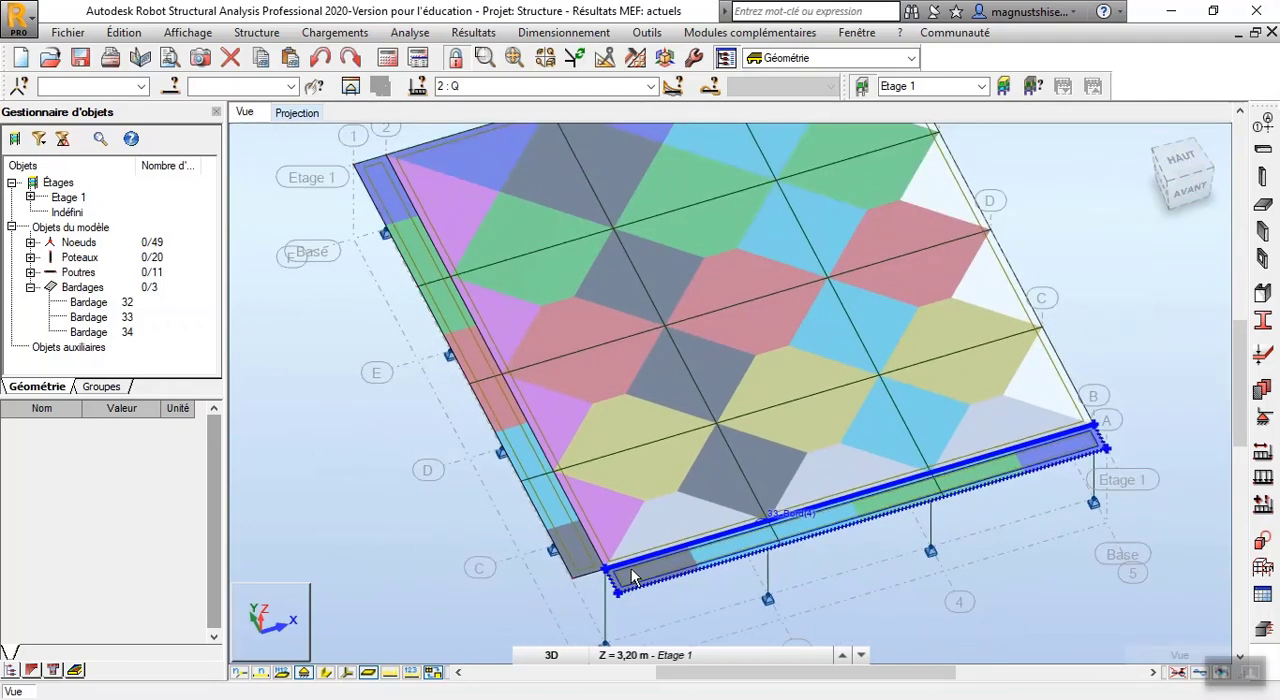
scroll(631, 568, "down", 1)
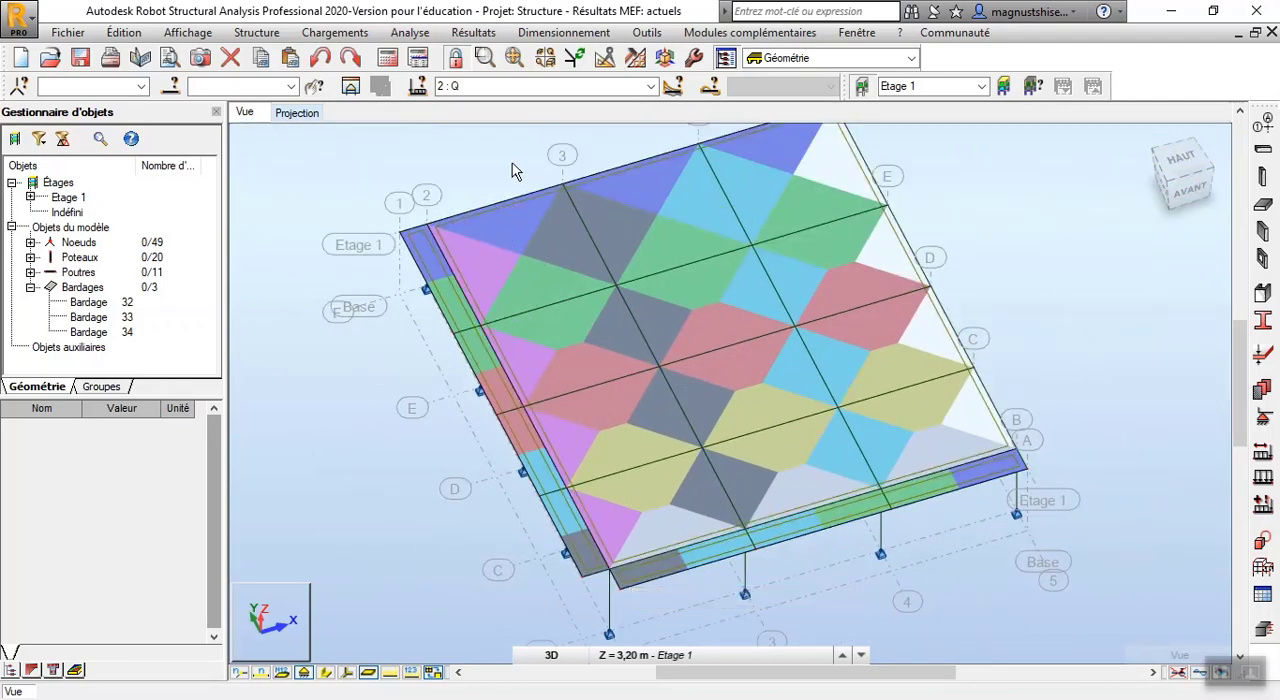
scroll(512, 170, "up", 3)
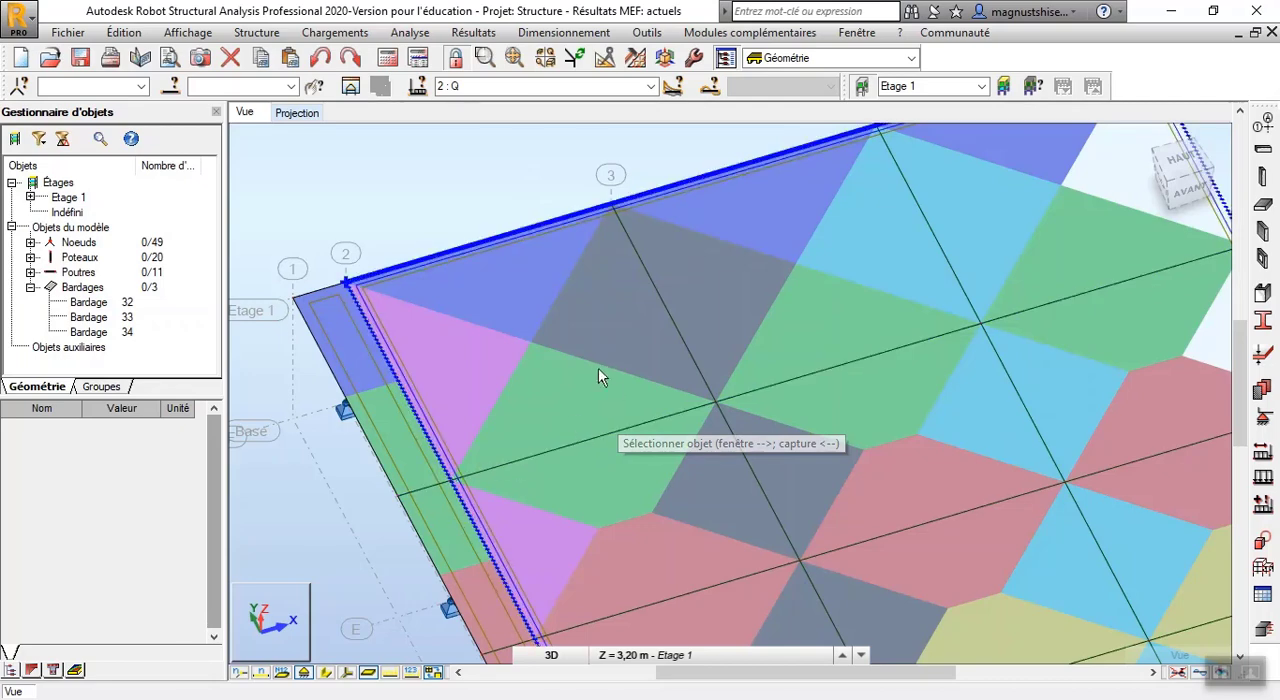
scroll(445, 318, "down", 4)
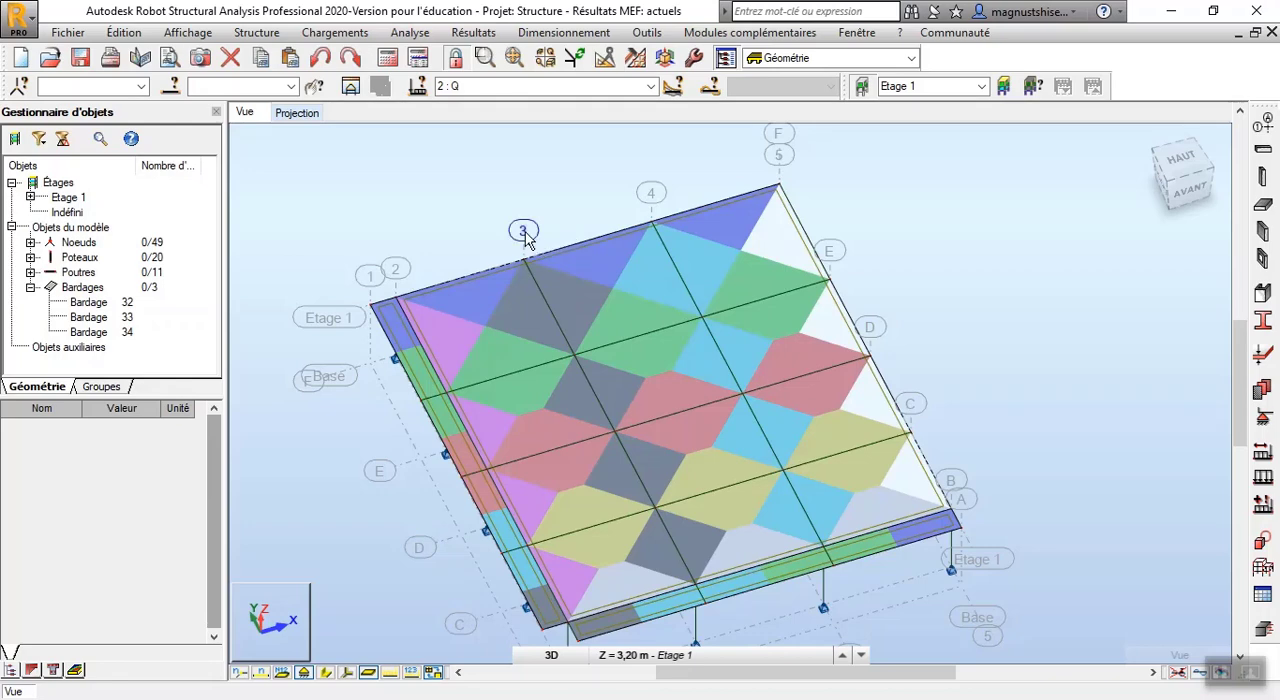
scroll(525, 237, "up", 3)
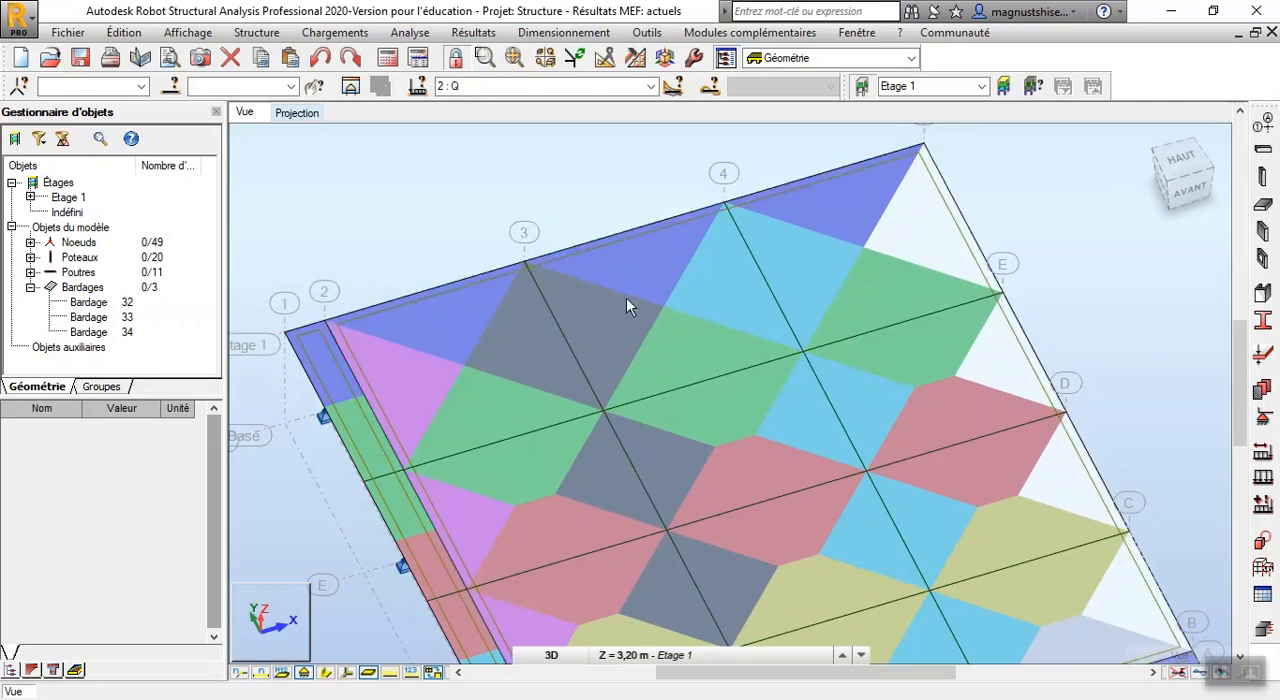
scroll(472, 288, "up", 2)
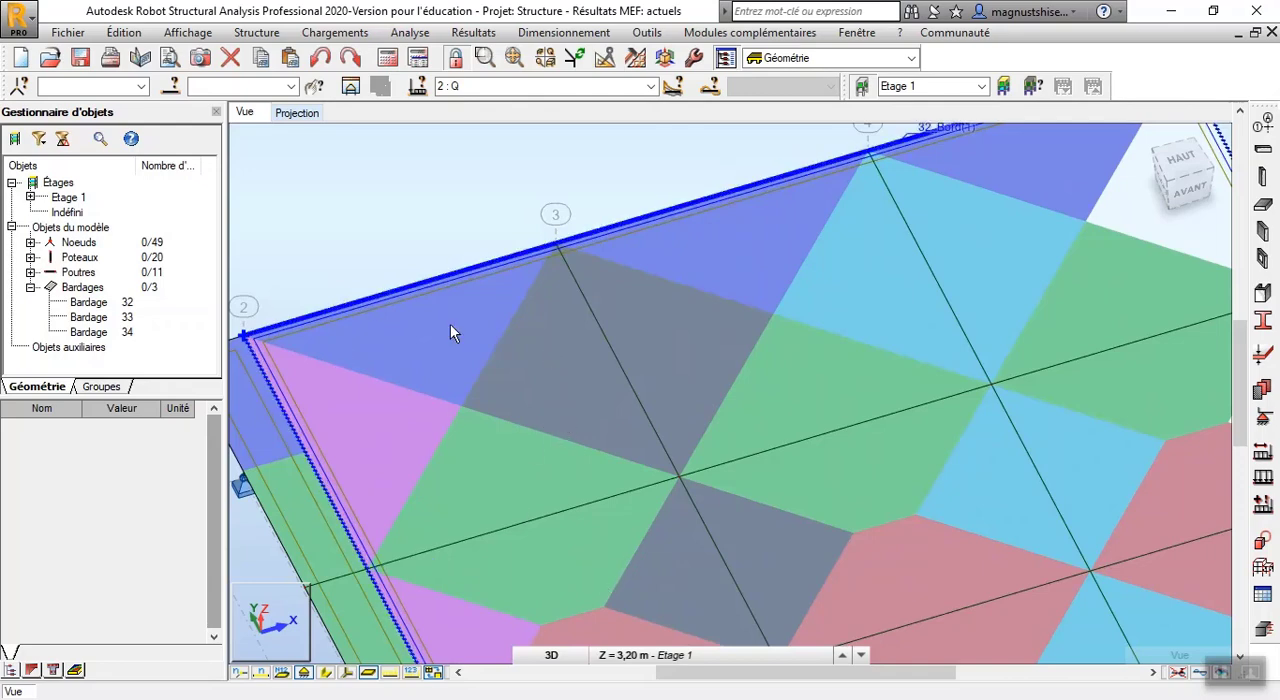
Rotate the model in 3D to a lower oblique view showing both narrow edge claddings and their shared corner in front
scroll(476, 389, "down", 6)
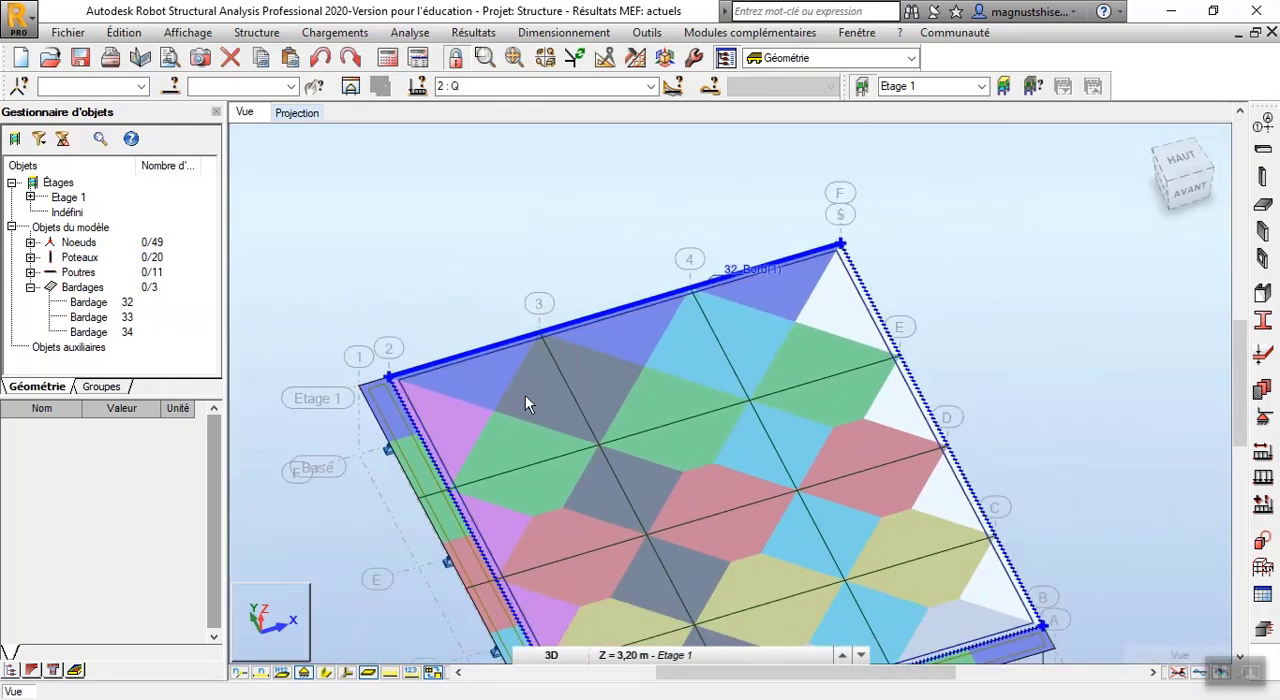
scroll(577, 592, "up", 3)
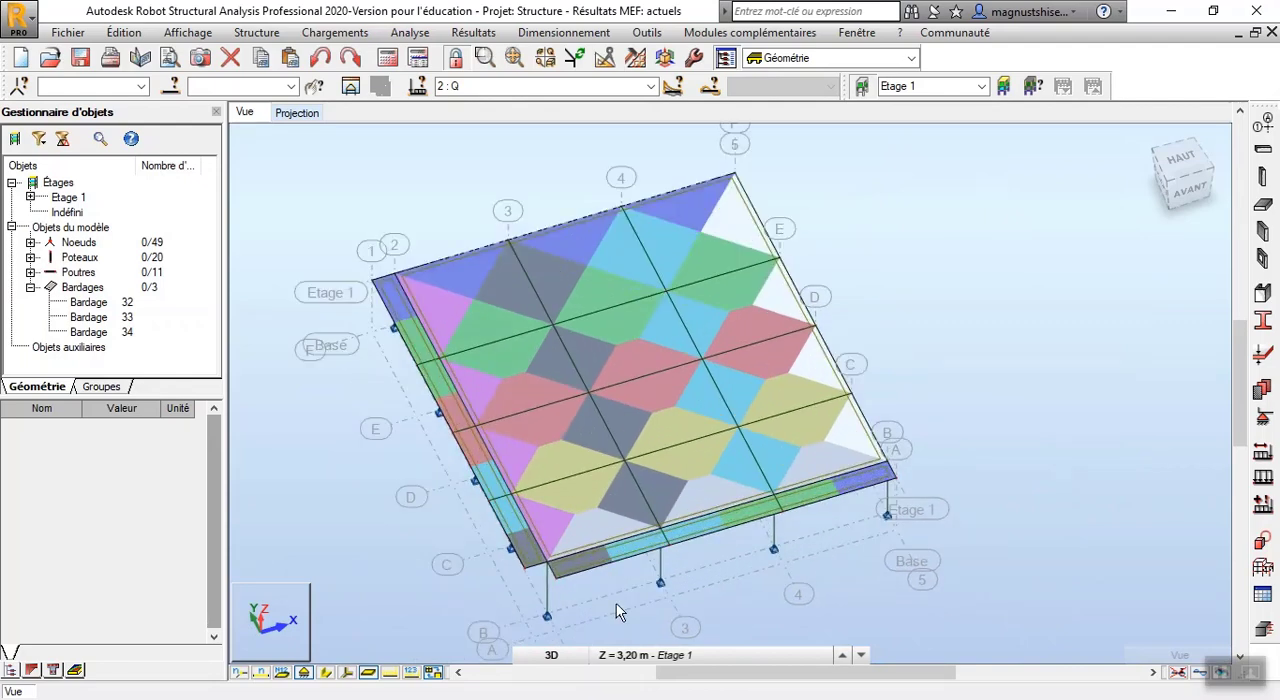
right_click(365, 495)
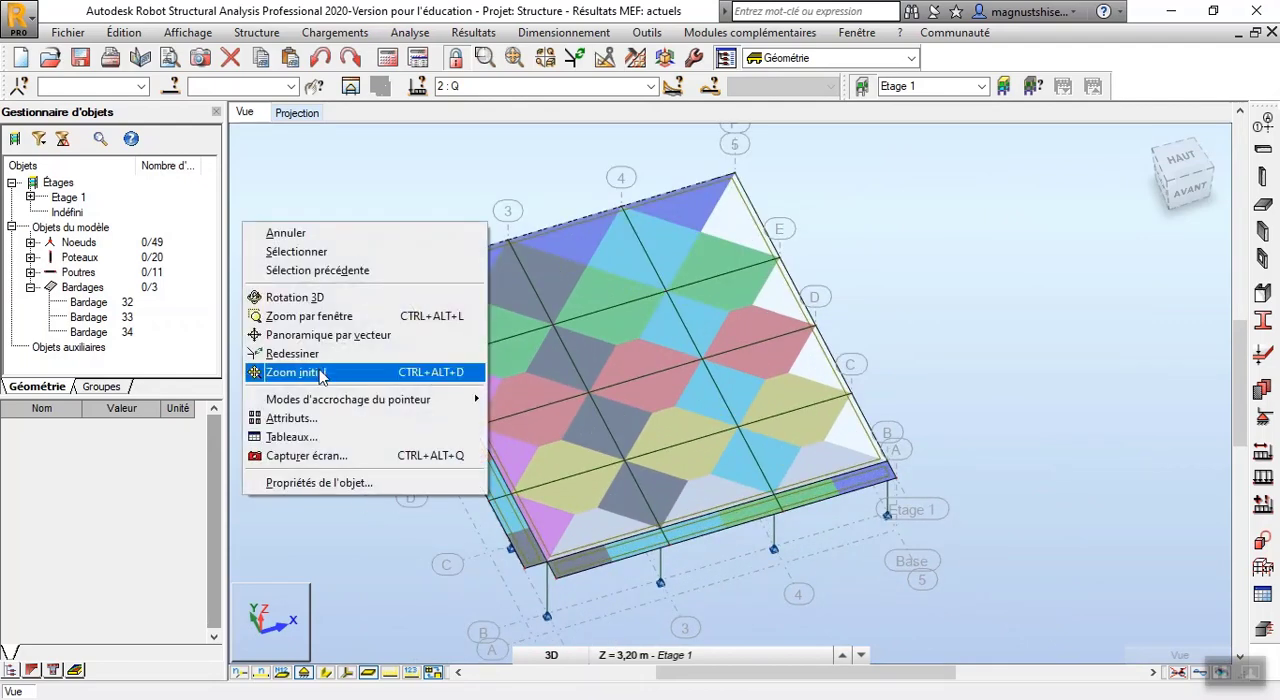
left_click(316, 298)
left_click_drag(286, 320, 334, 380)
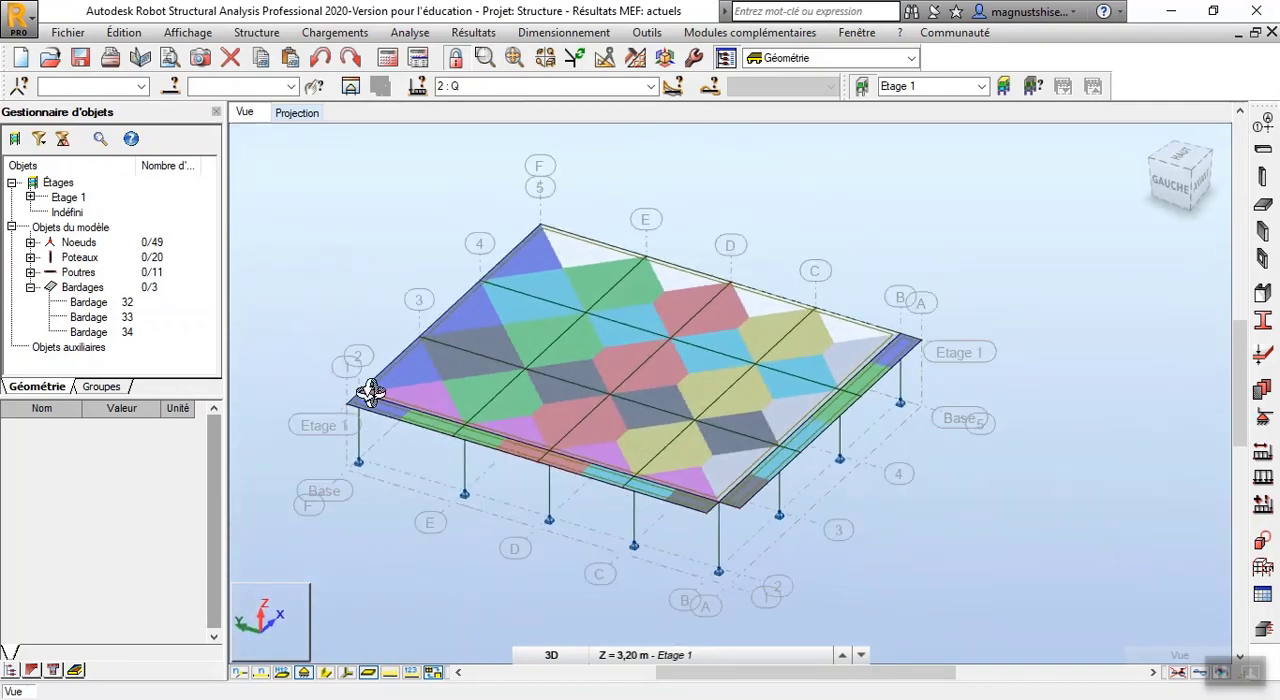
left_click_drag(366, 394, 314, 386)
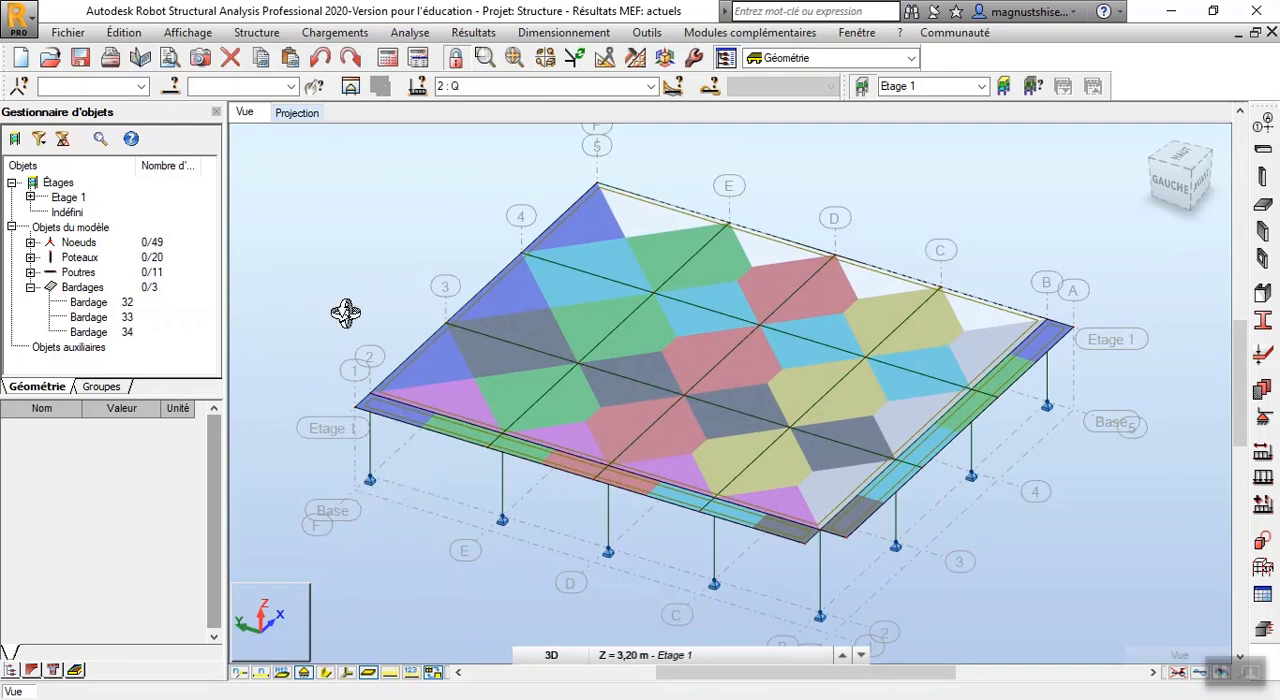
Turn on the display of automatically generated forces alongside the load distribution zones
right_click(299, 251)
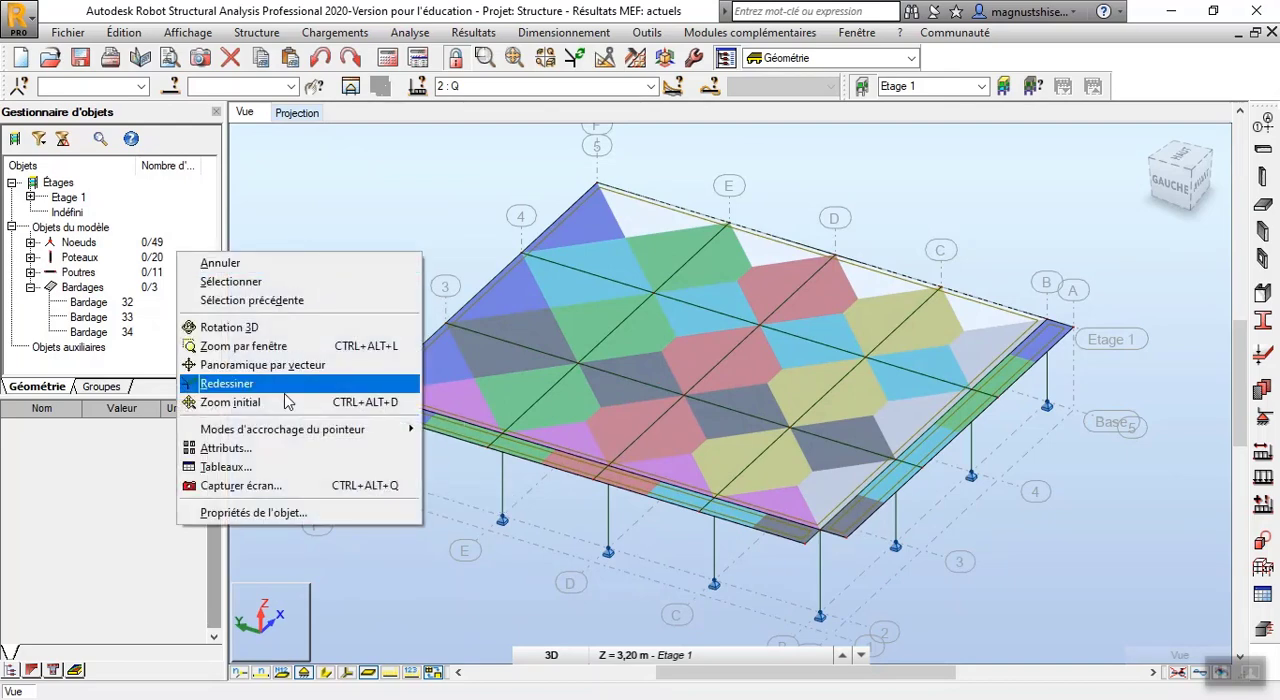
left_click(285, 450)
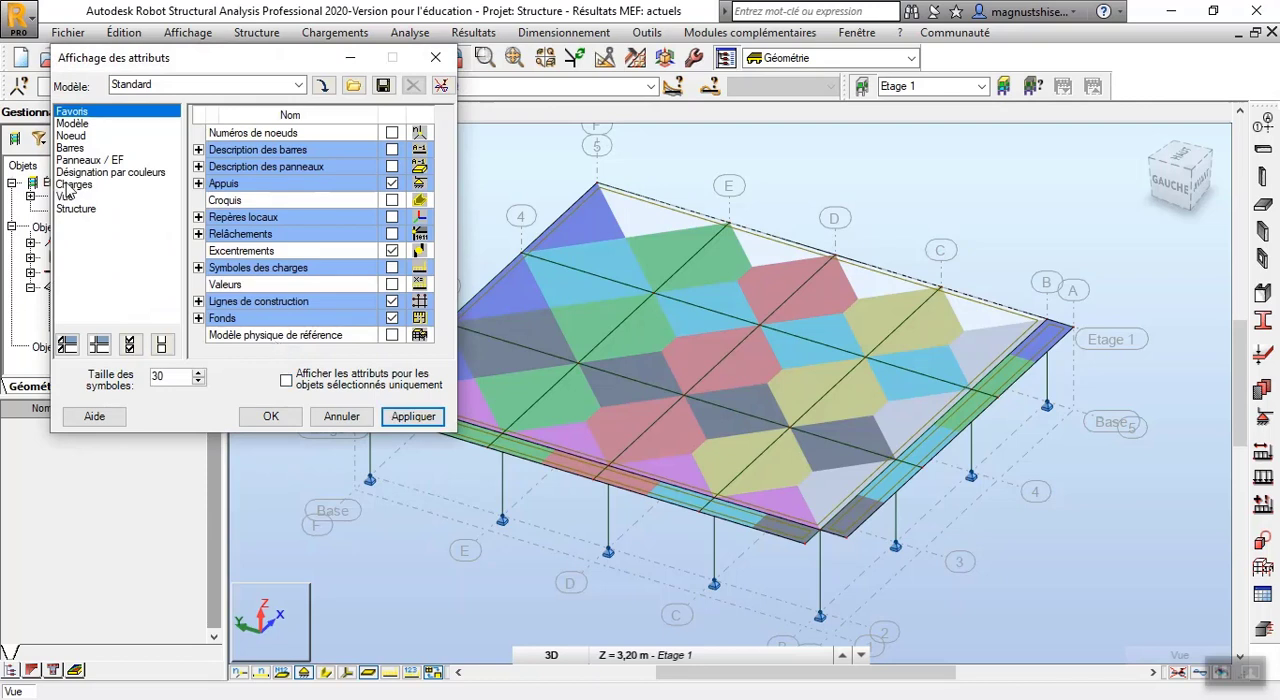
left_click(72, 185)
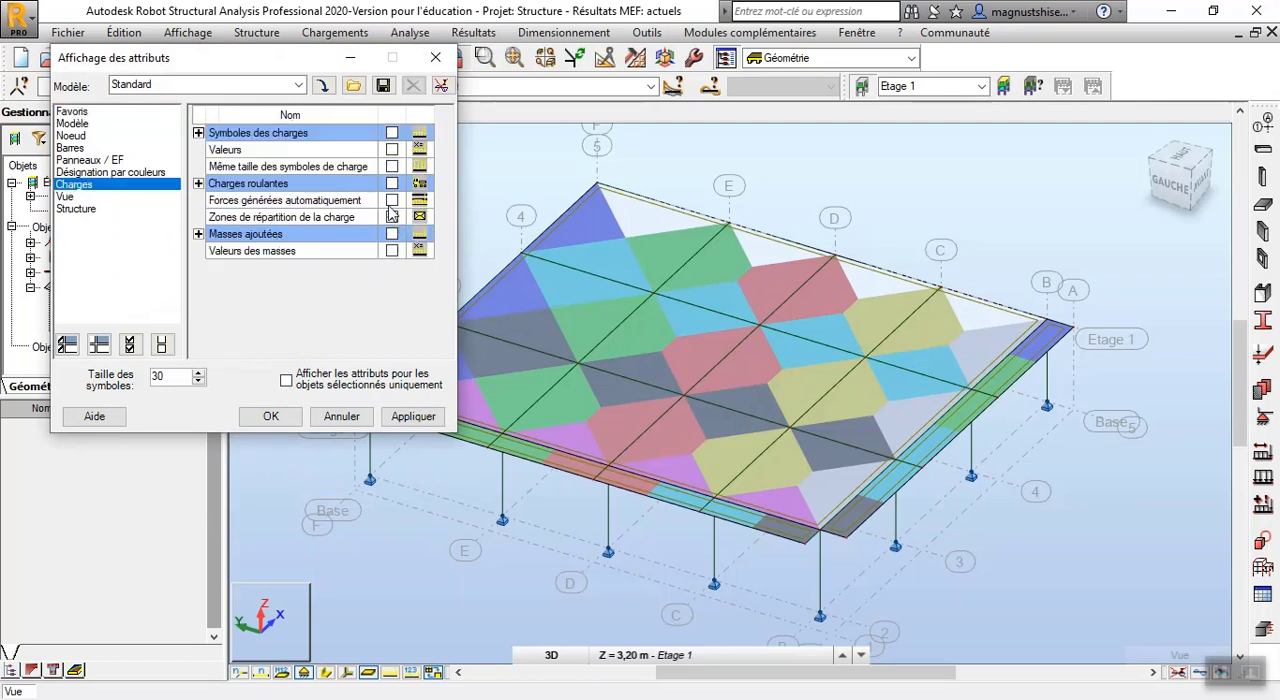
left_click(391, 201)
left_click(411, 417)
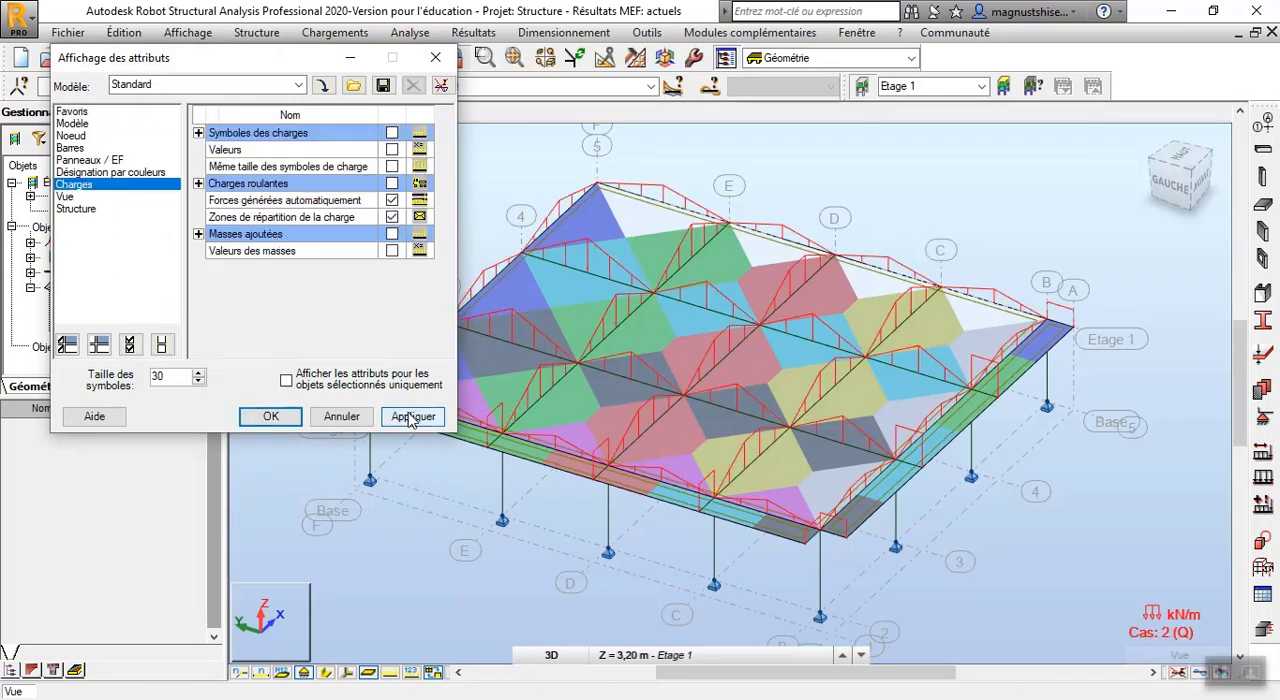
left_click(285, 424)
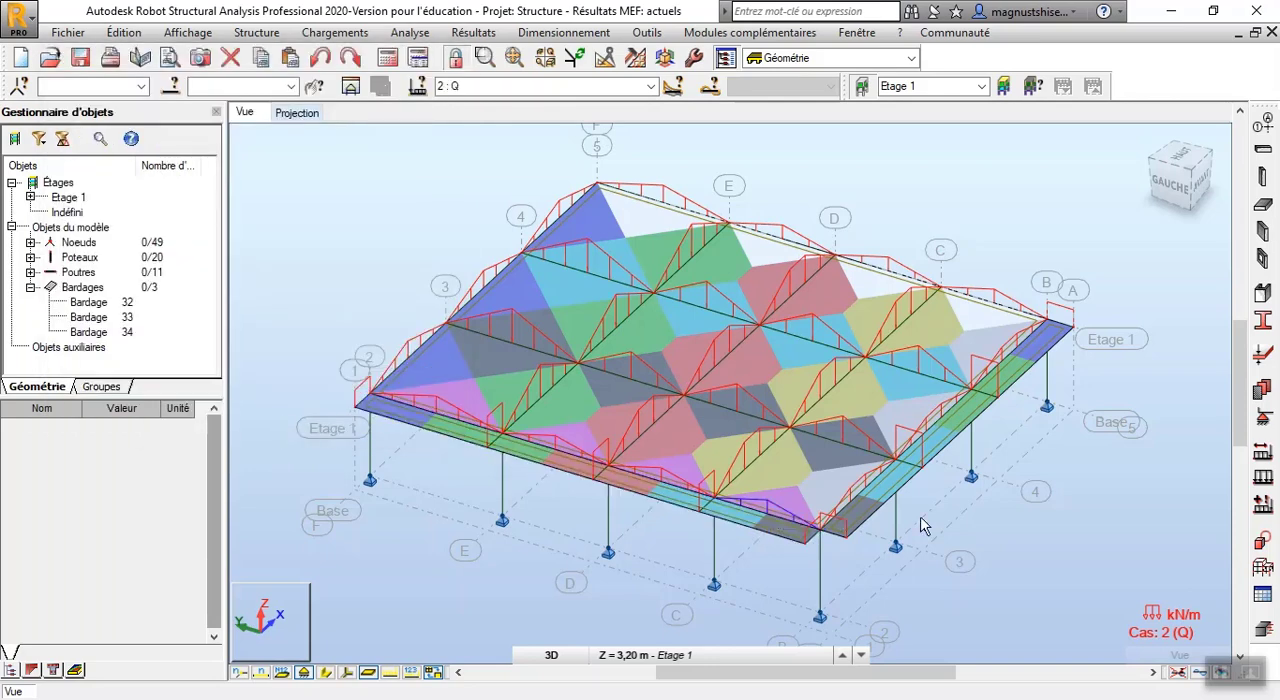
Examine the generated line loads along the edge claddings and on the main cladding's beams near axes 2 and 3
scroll(882, 531, "up", 2)
scroll(762, 540, "up", 1)
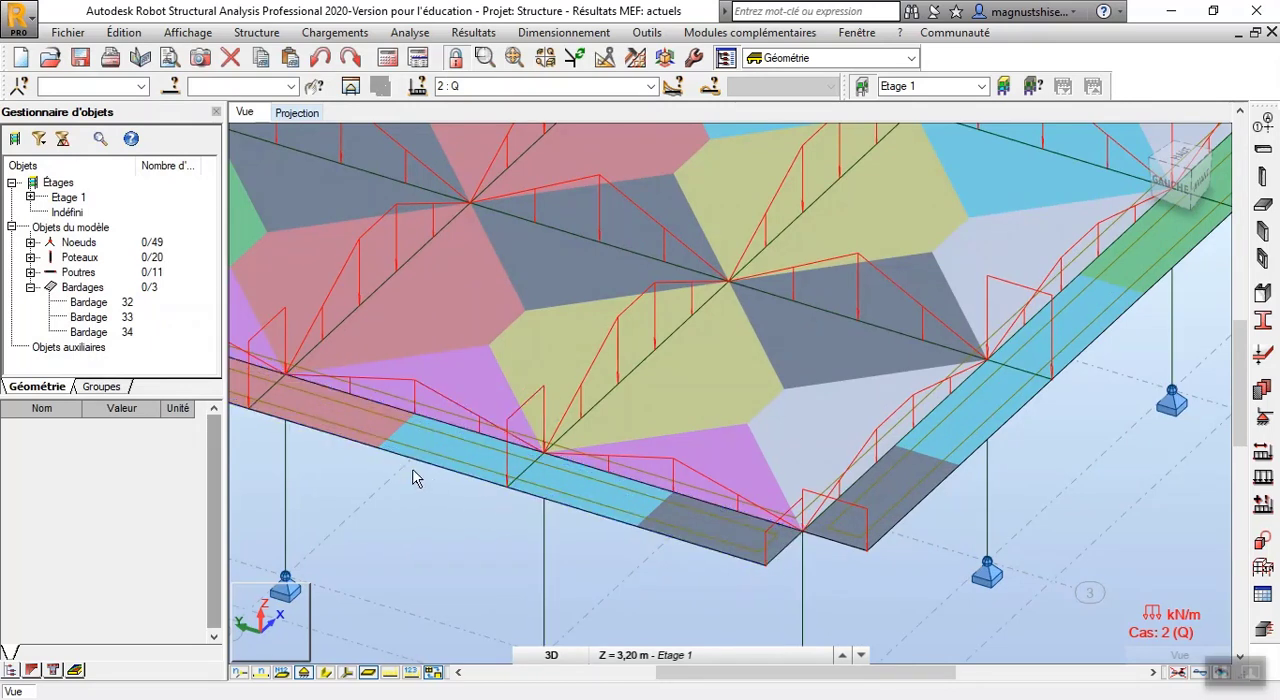
scroll(648, 531, "down", 1)
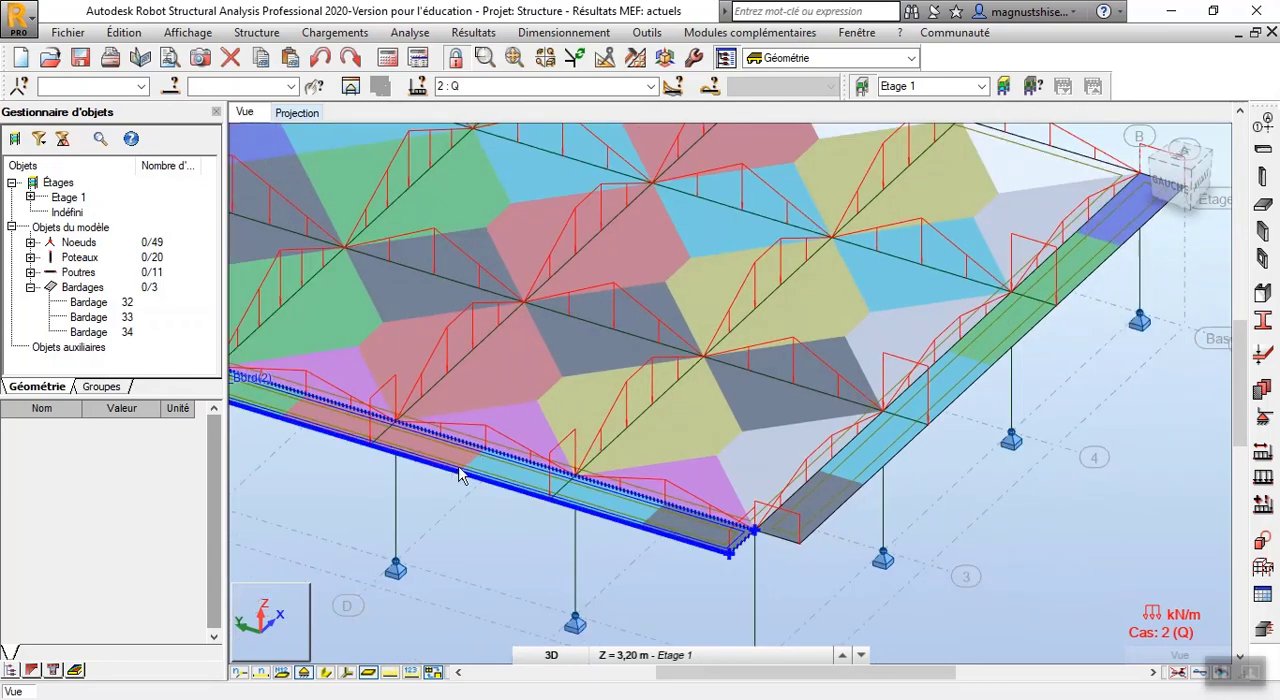
scroll(700, 548, "down", 5)
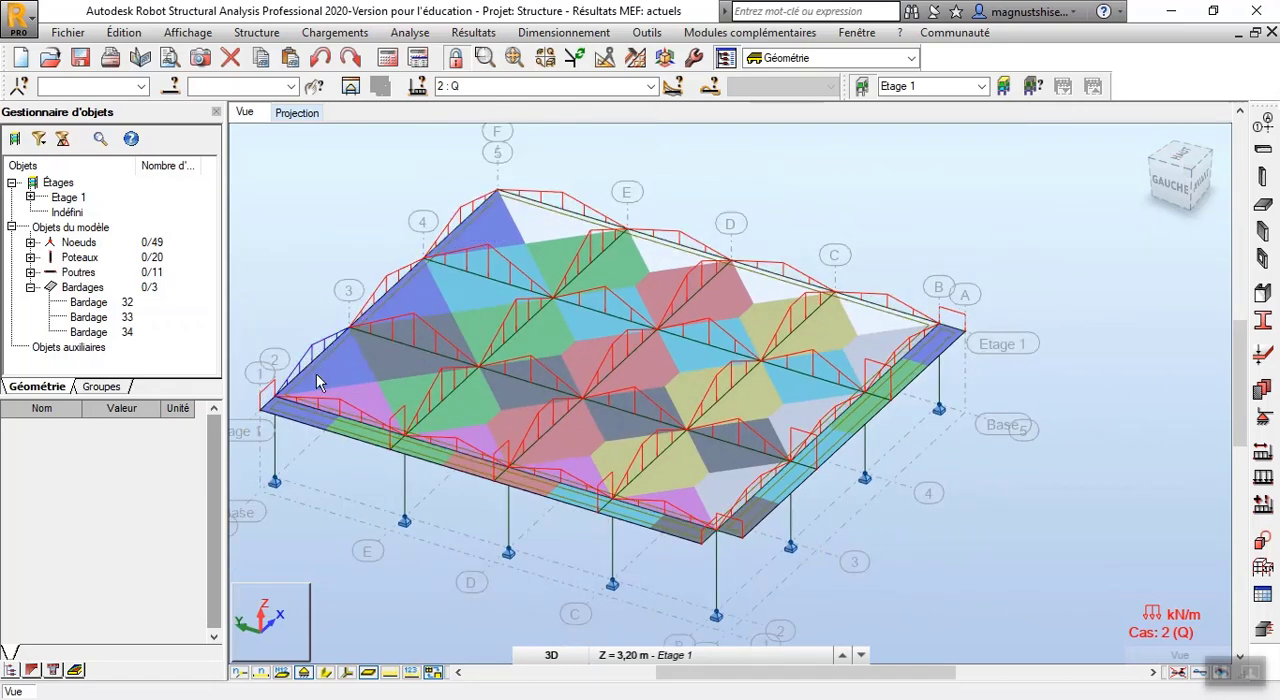
scroll(290, 425, "up", 3)
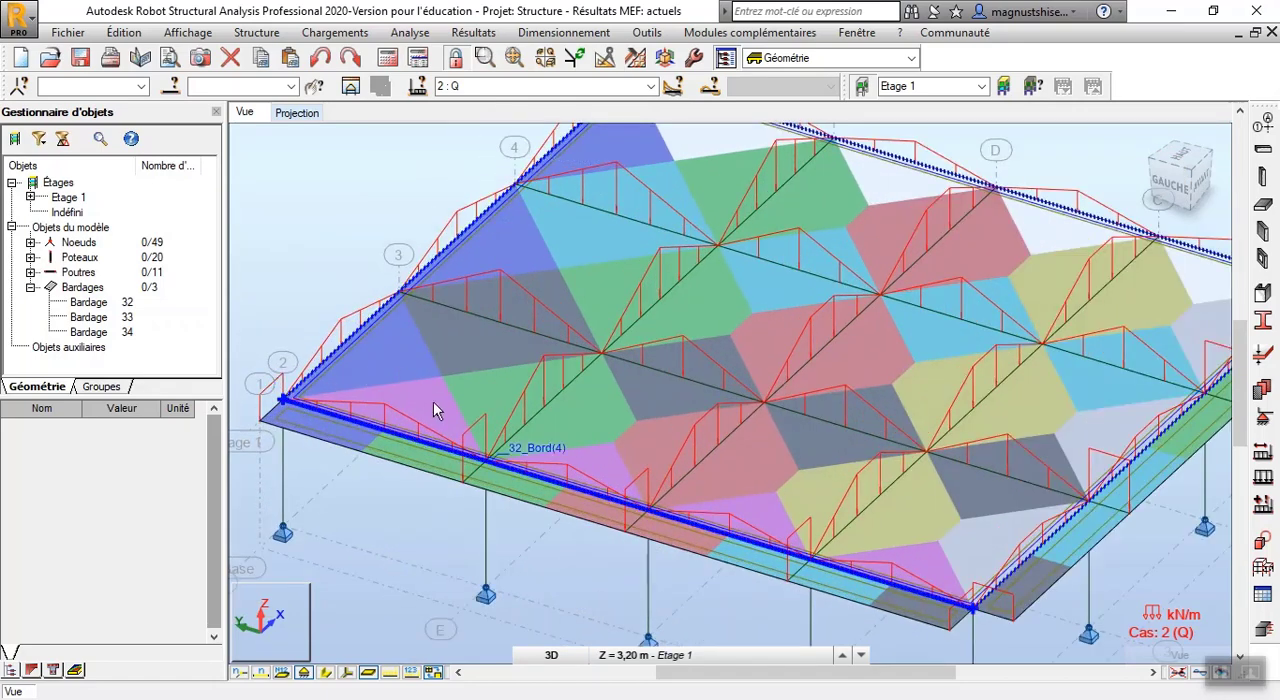
scroll(344, 414, "up", 5)
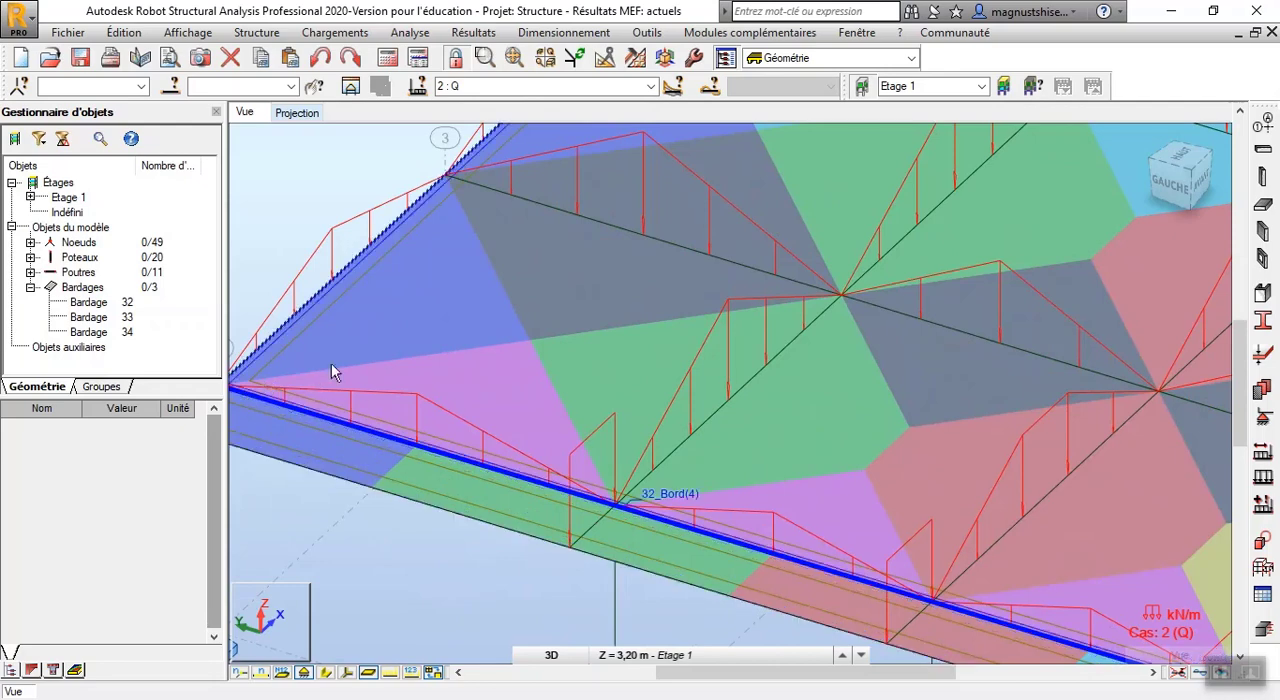
scroll(473, 400, "down", 3)
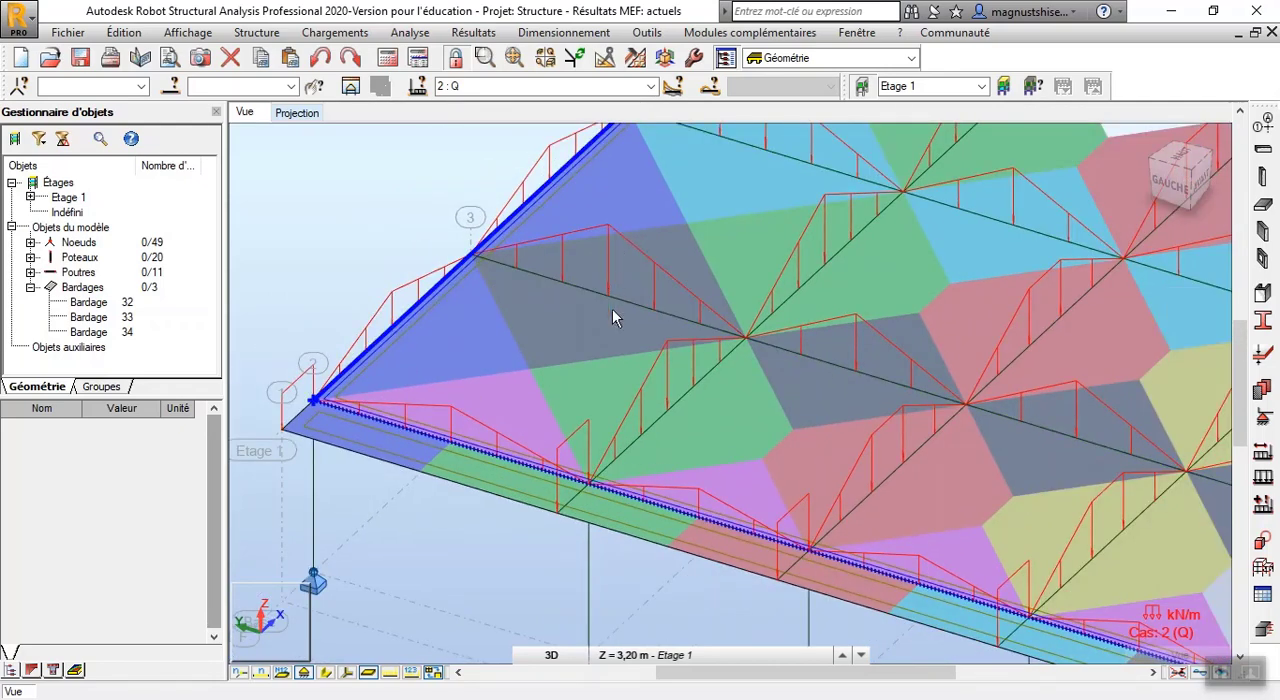
scroll(551, 300, "up", 2)
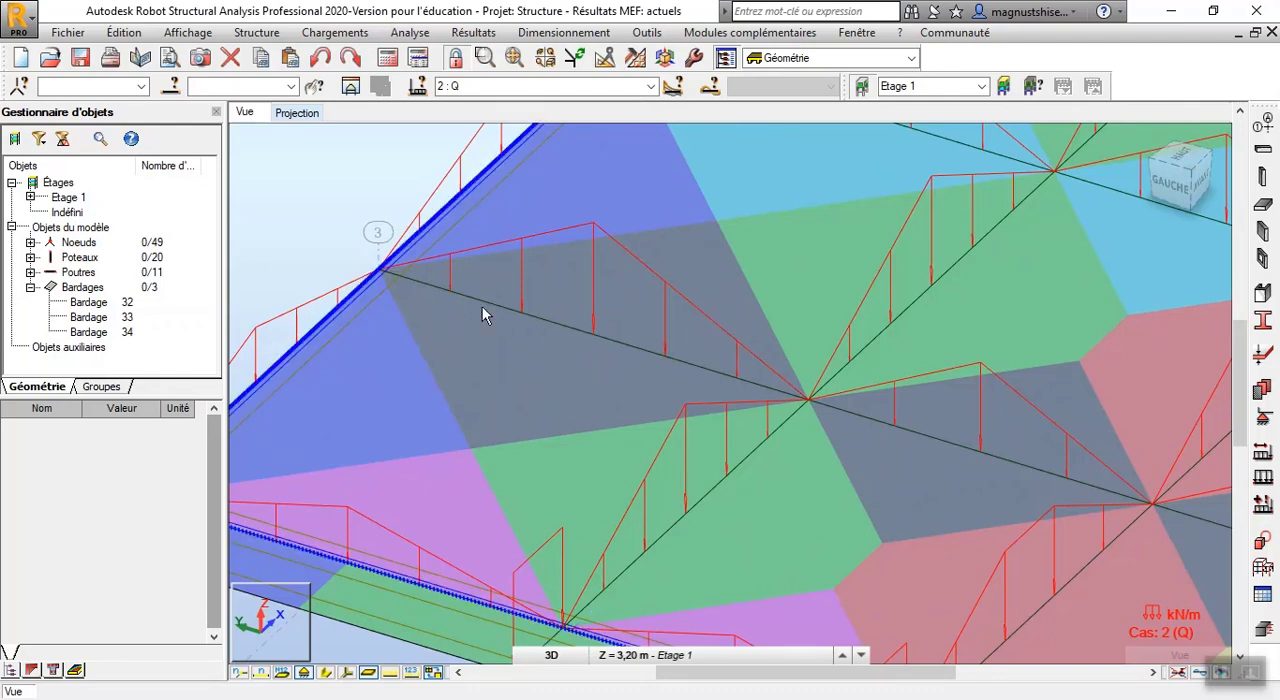
scroll(464, 304, "down", 3)
scroll(503, 325, "down", 3)
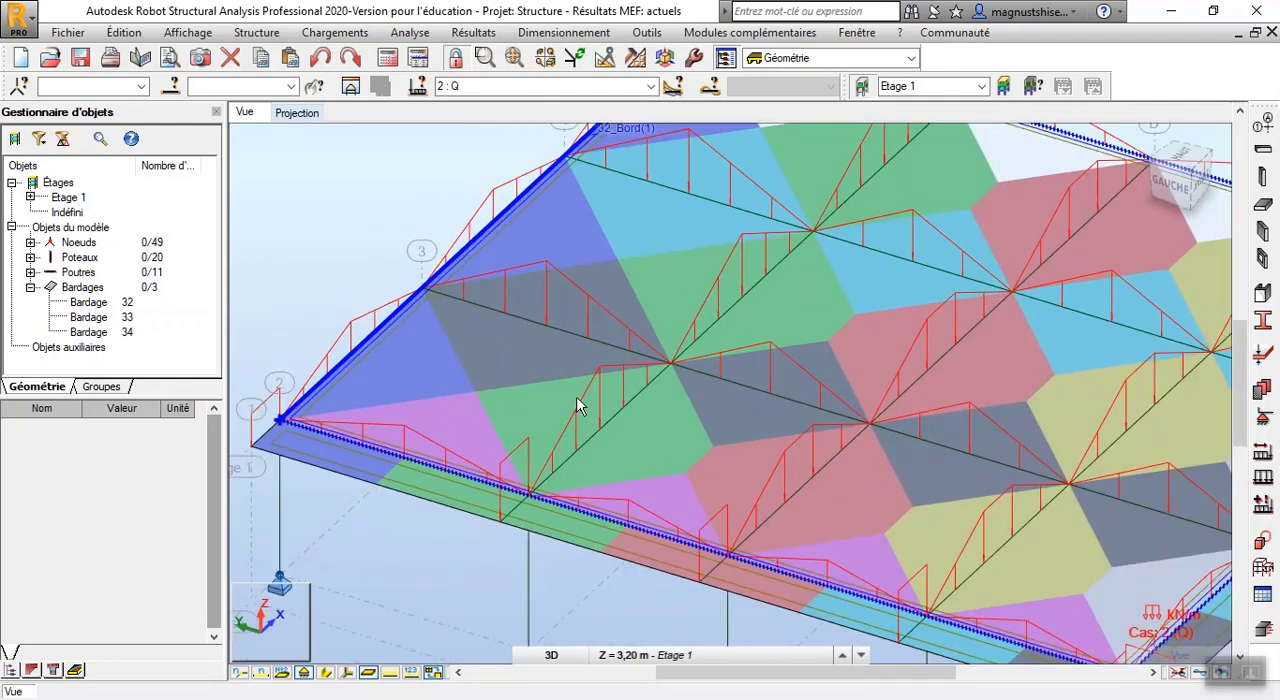
Compare the generated load shapes on the interior beams with their coloured zones, from axis E across to the edge cladding 33
scroll(634, 506, "up", 3)
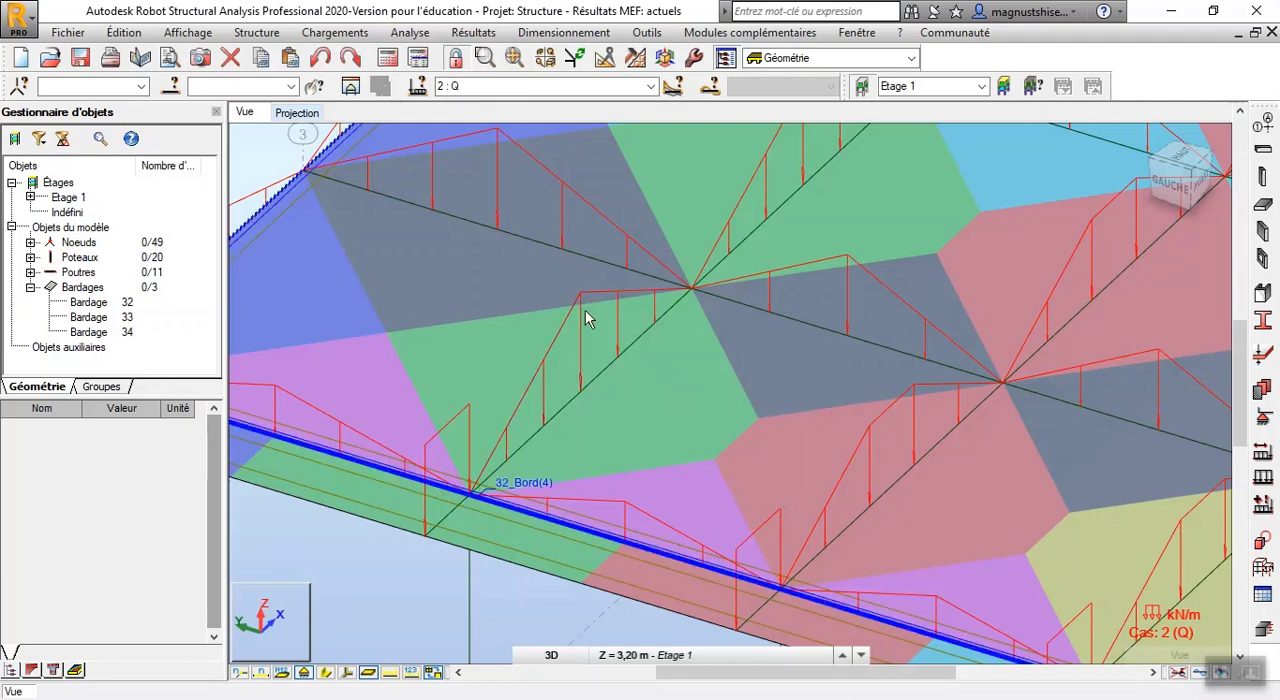
scroll(556, 395, "down", 5)
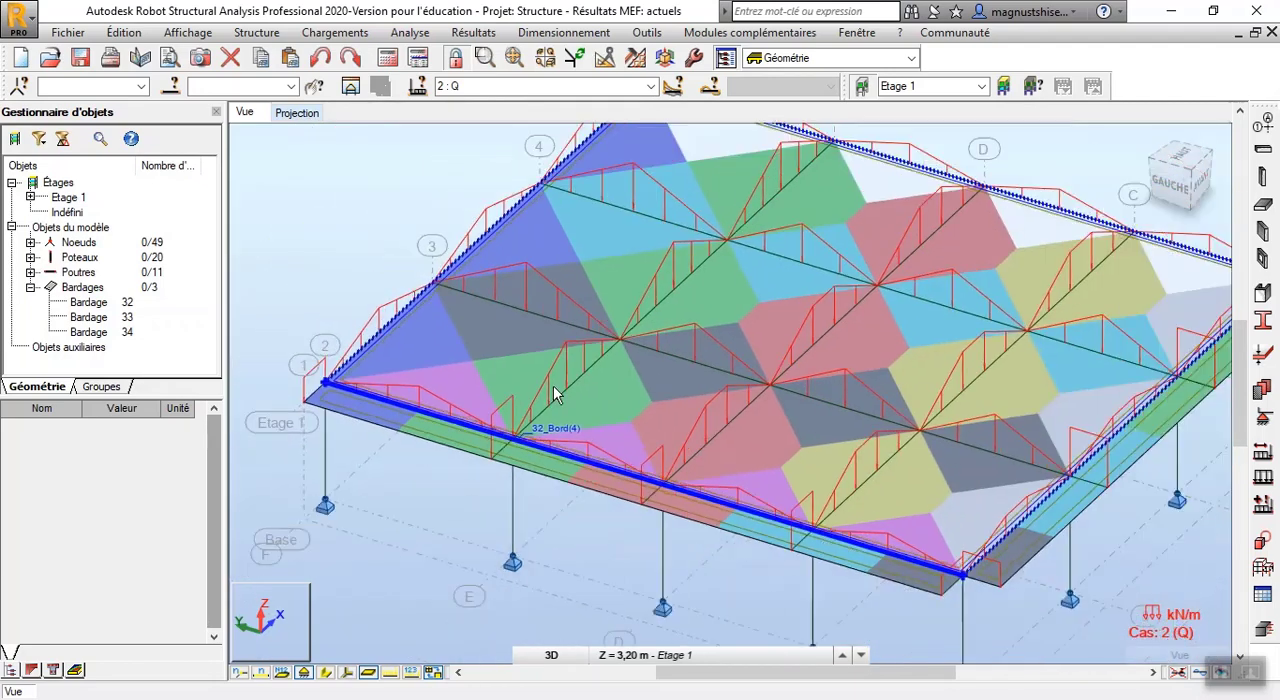
scroll(834, 295, "up", 5)
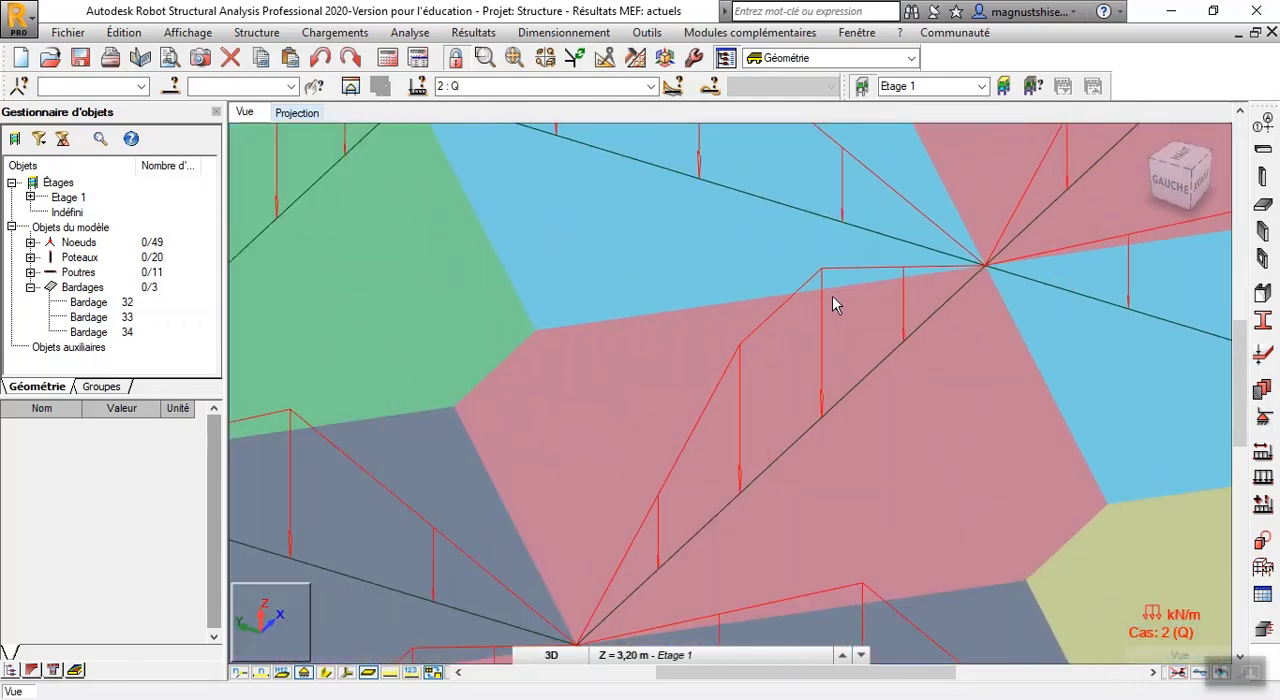
scroll(662, 398, "down", 4)
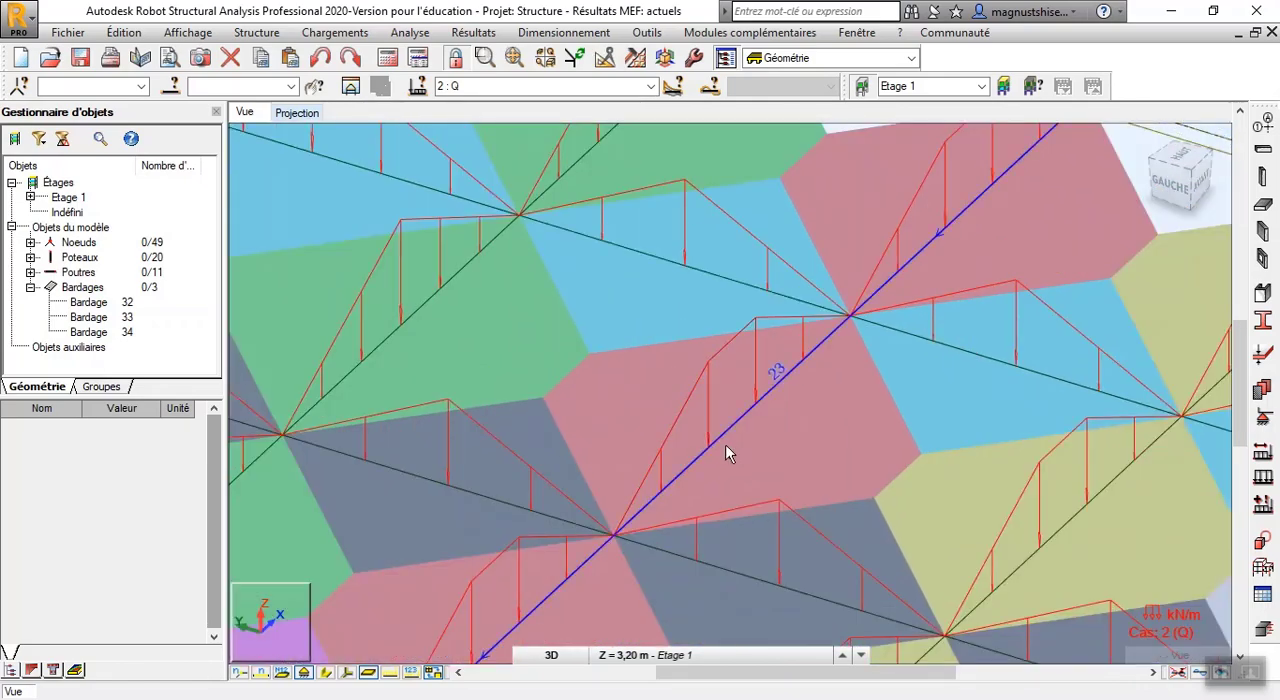
scroll(715, 452, "up", 1)
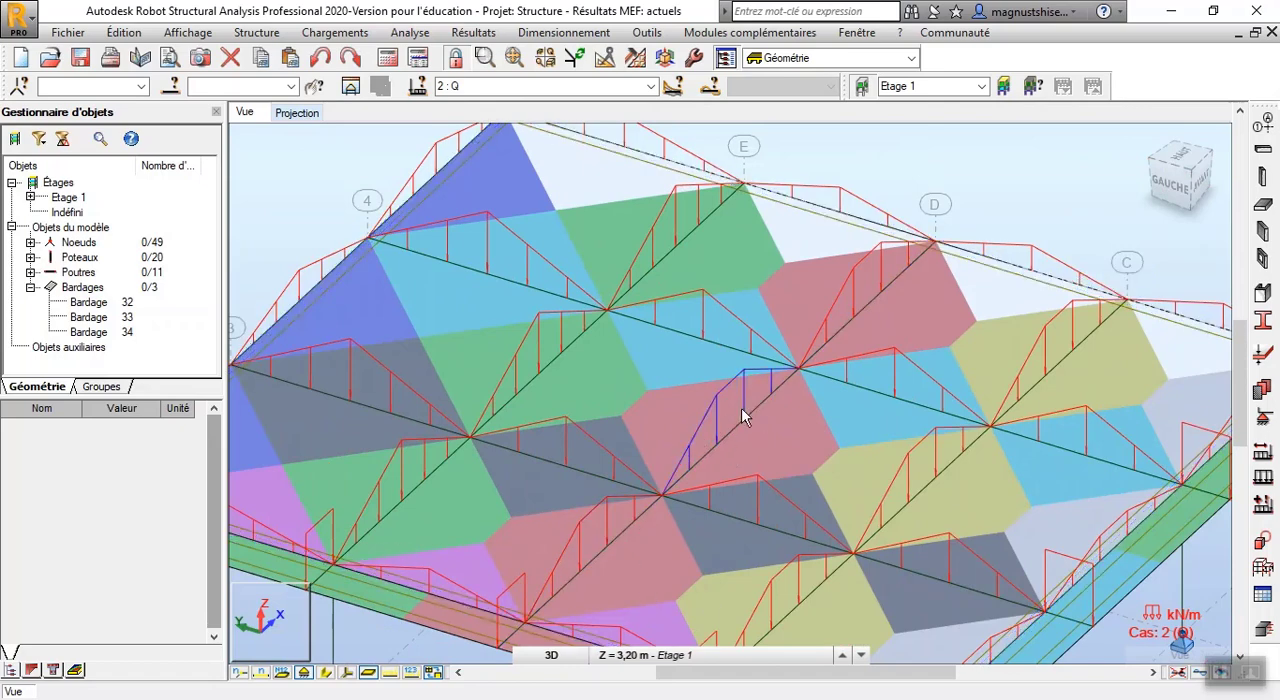
scroll(689, 425, "down", 3)
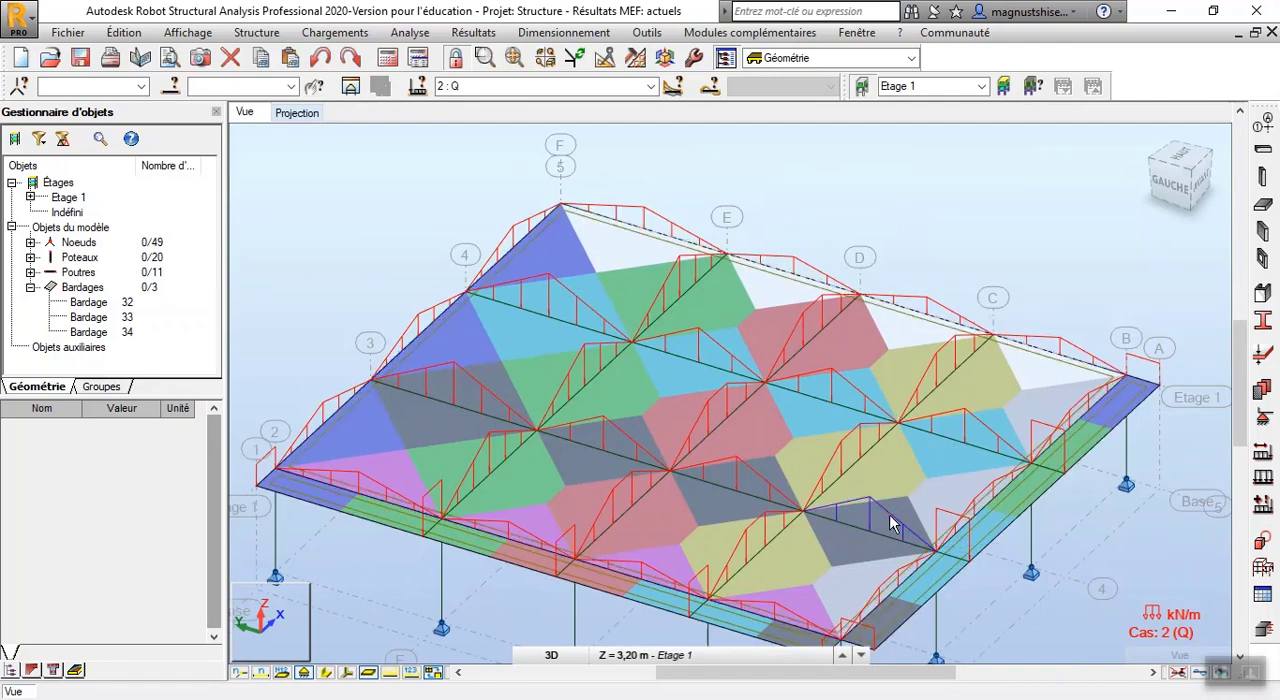
scroll(952, 482, "up", 3)
scroll(952, 482, "down", 3)
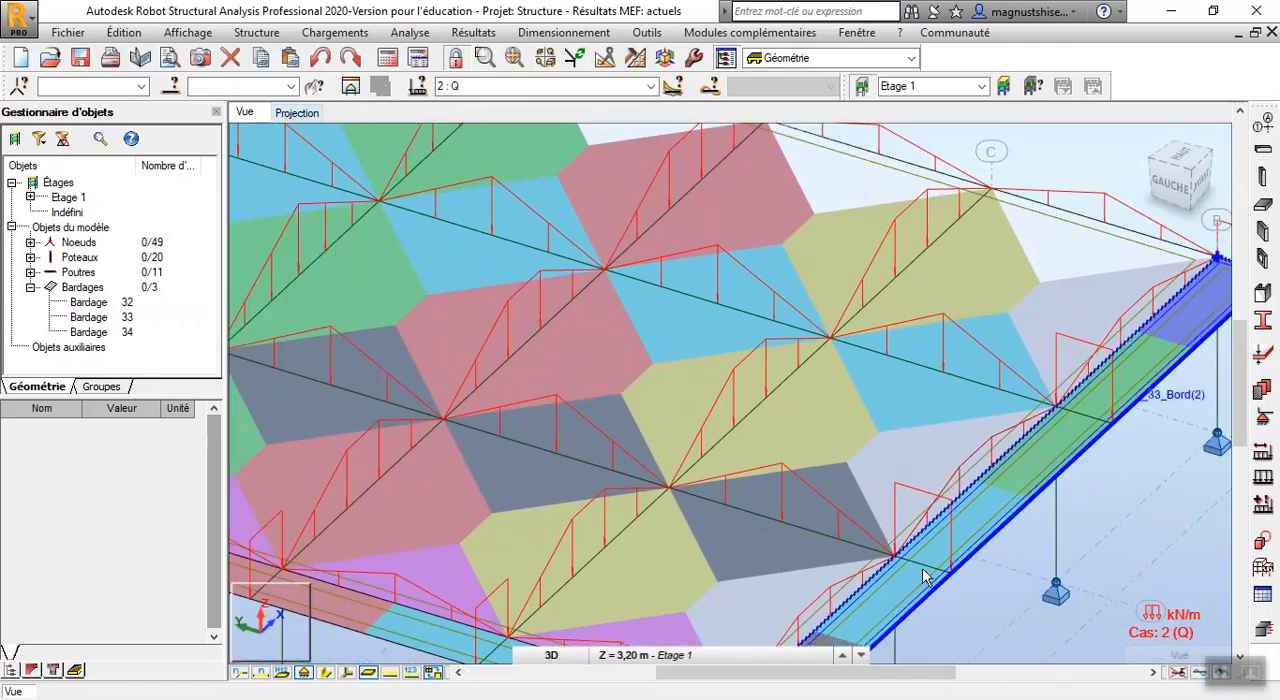
scroll(908, 502, "down", 2)
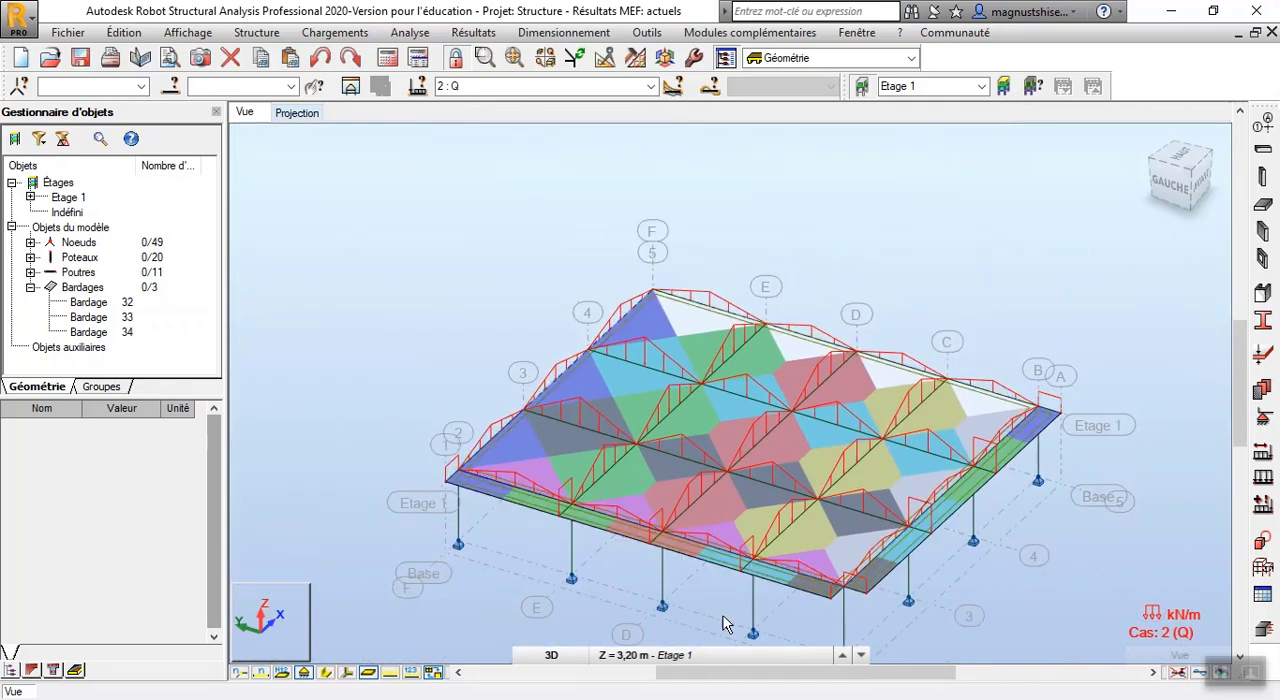
scroll(720, 618, "up", 3)
scroll(770, 592, "down", 1)
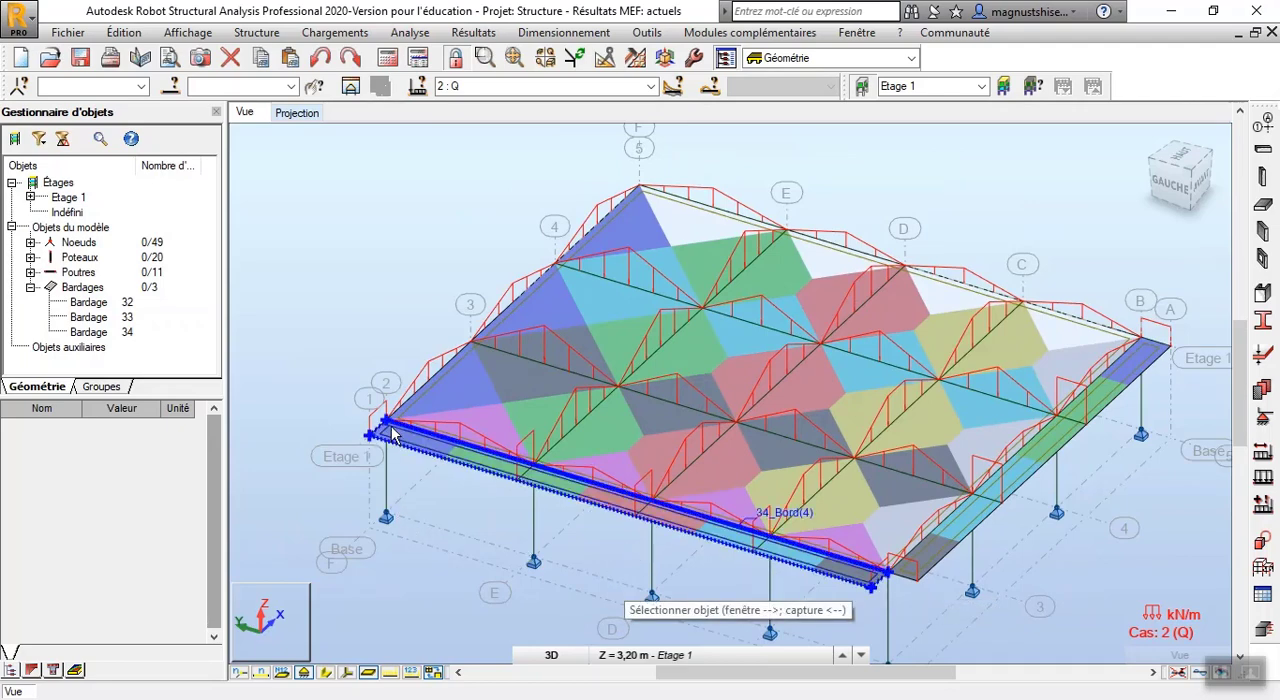
Display the load values for case Q and examine them on the beams and short overhangs around the corner at axes 1 and 2
scroll(373, 430, "up", 3)
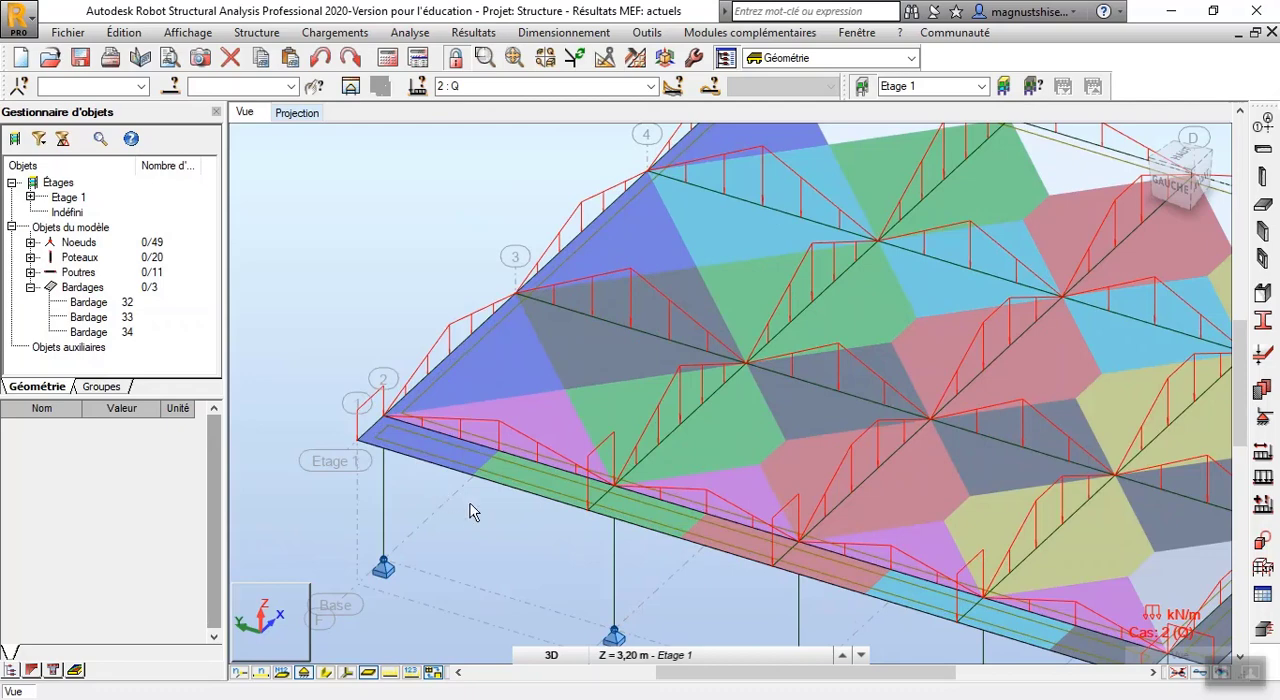
left_click(412, 673)
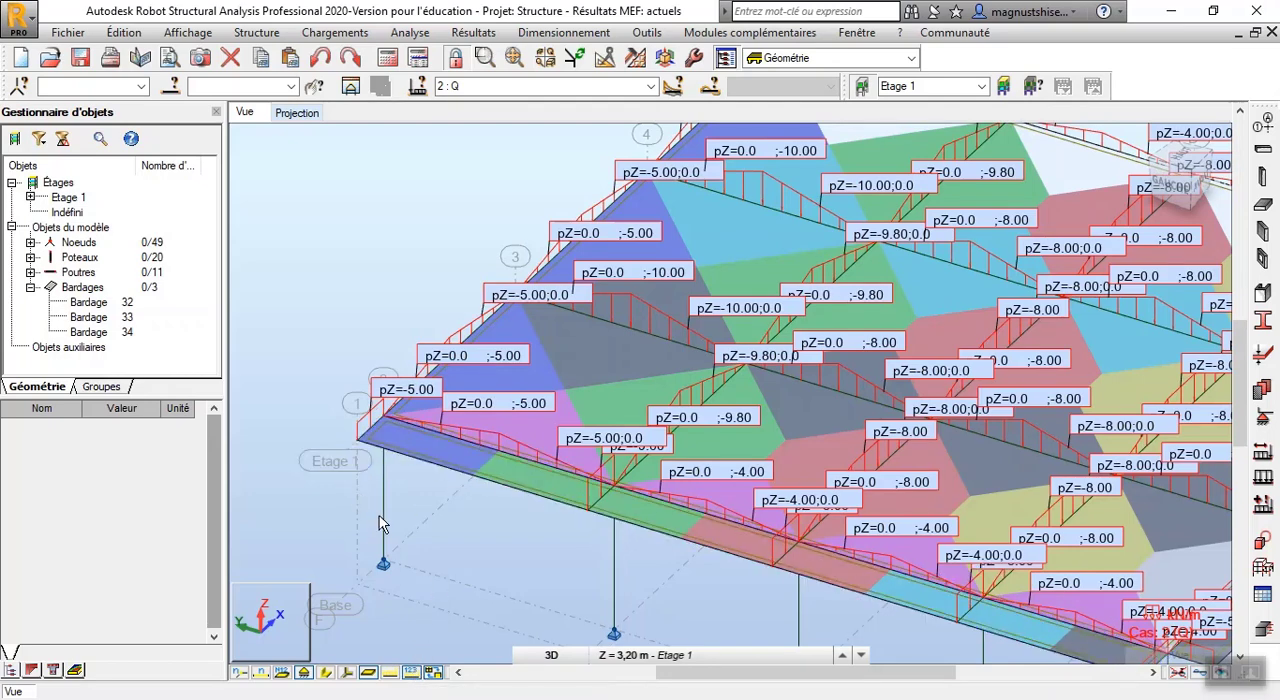
scroll(366, 395, "up", 3)
scroll(366, 390, "up", 2)
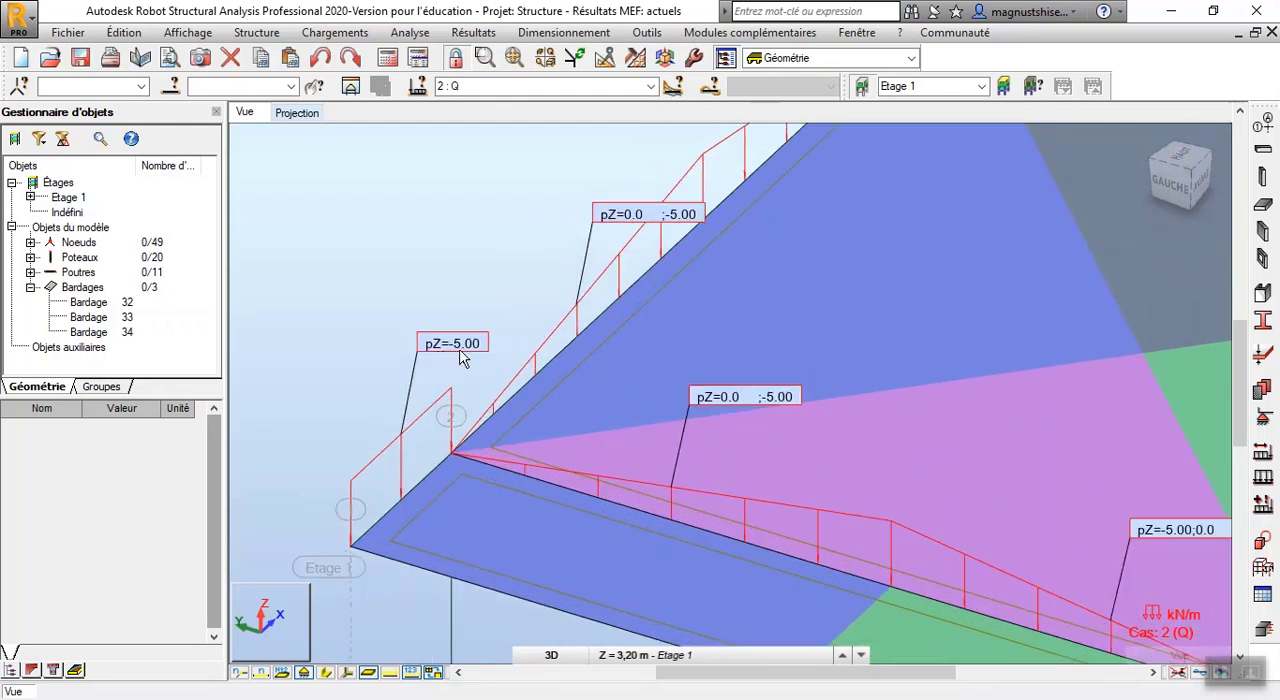
scroll(388, 386, "down", 2)
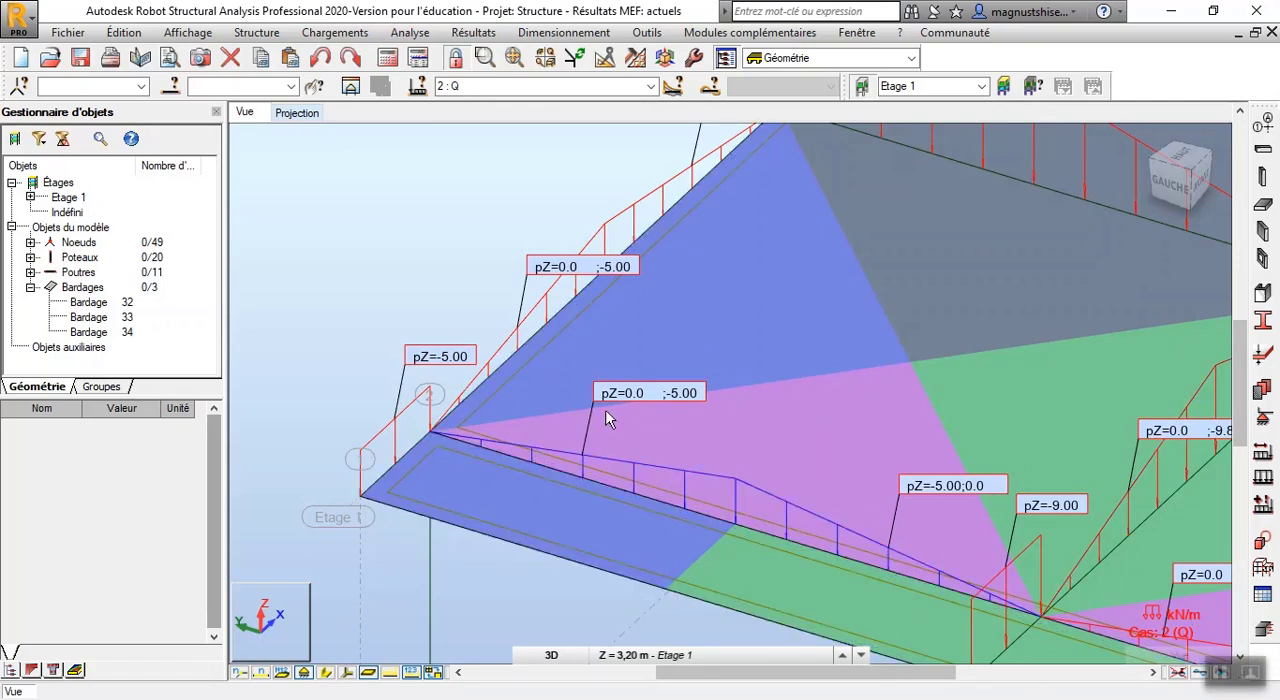
scroll(608, 417, "down", 5)
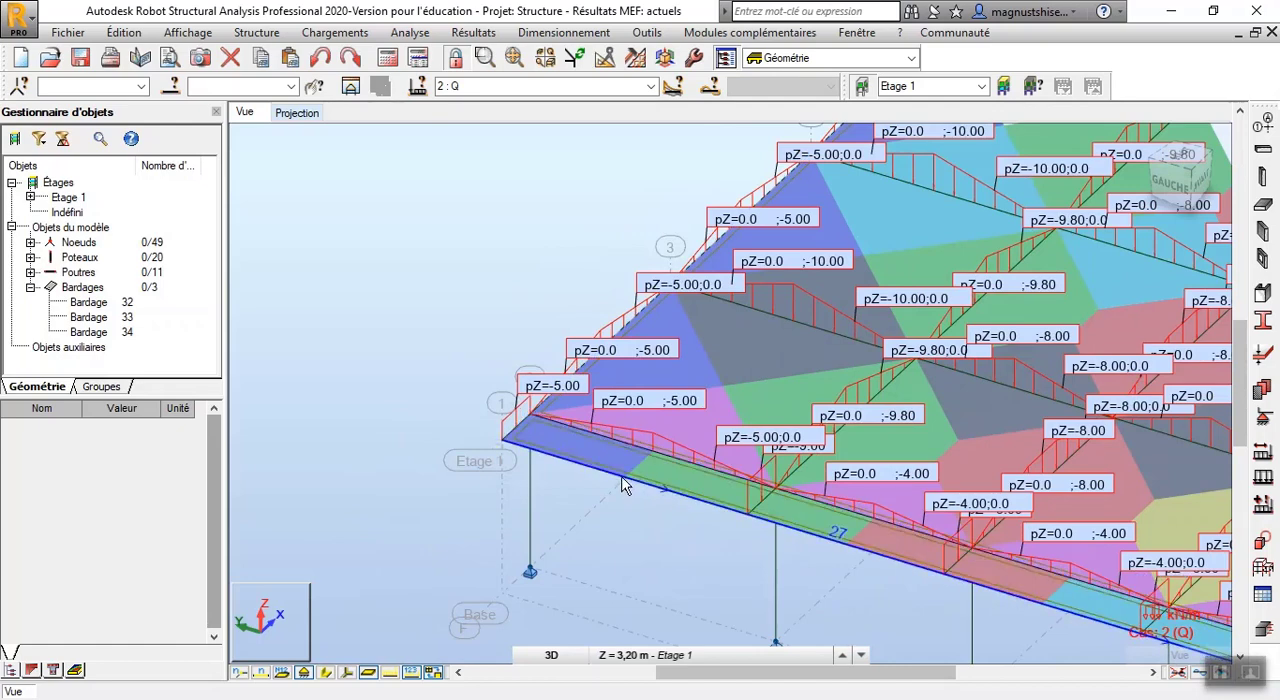
scroll(520, 343, "up", 3)
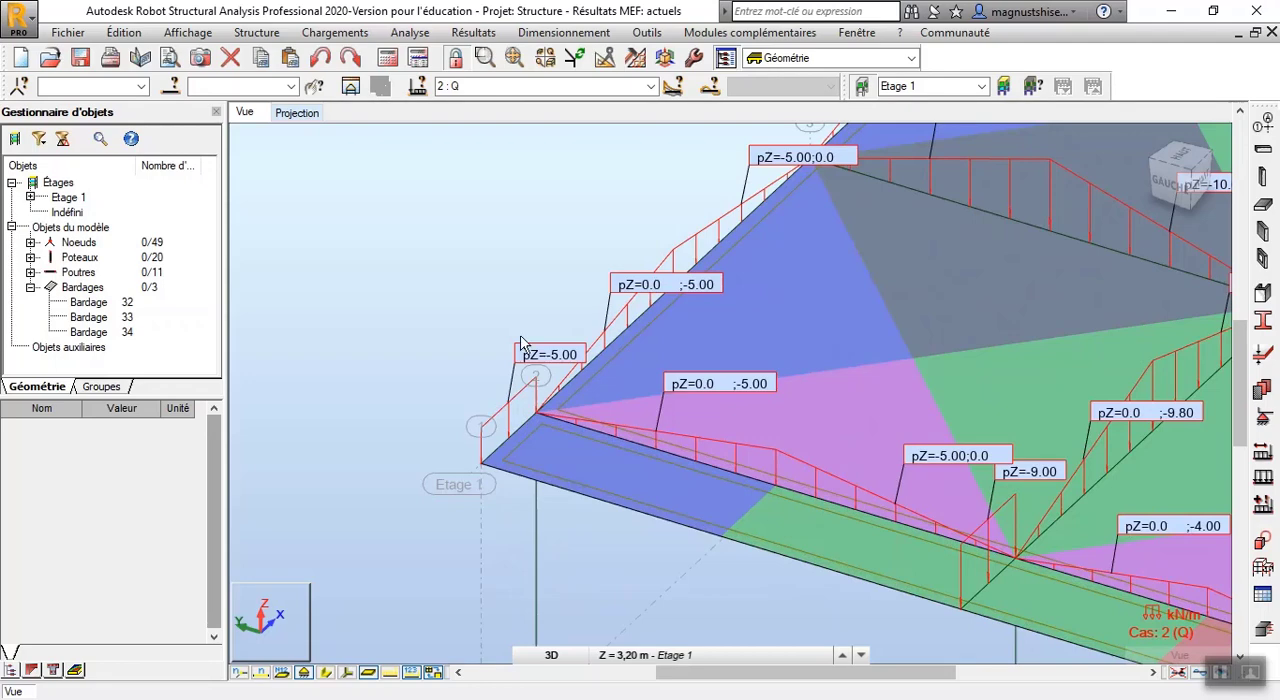
scroll(698, 493, "down", 2)
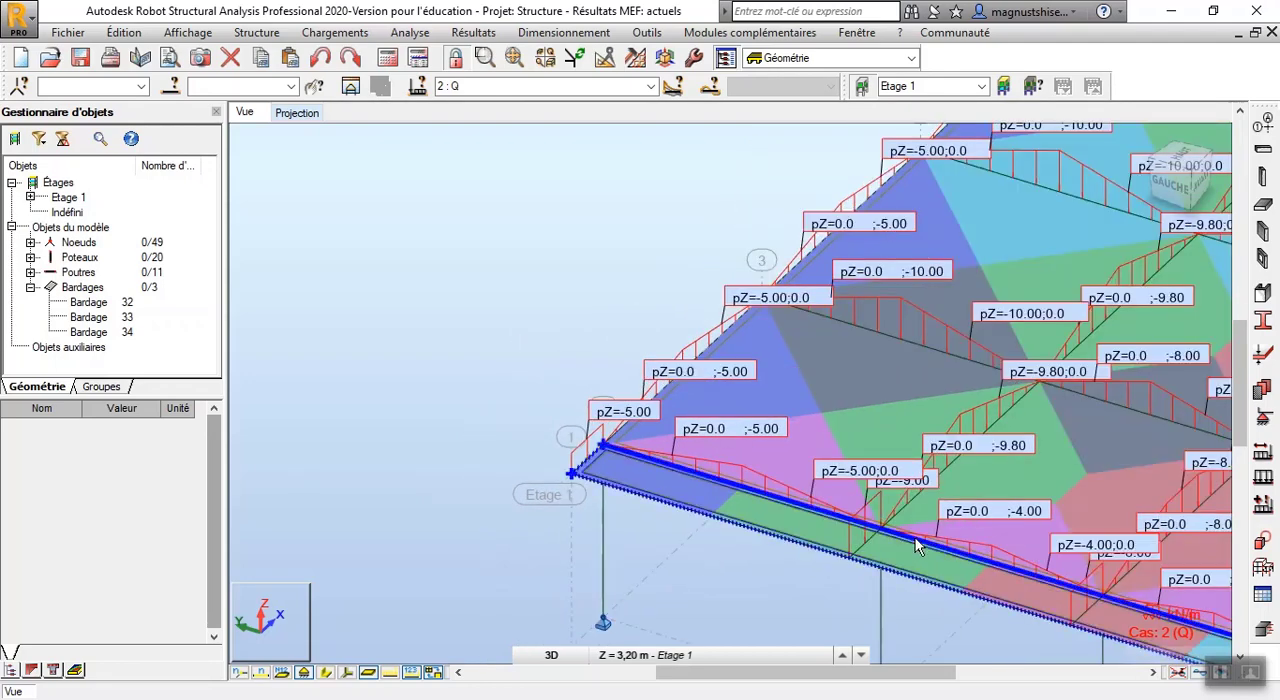
scroll(953, 524, "down", 3)
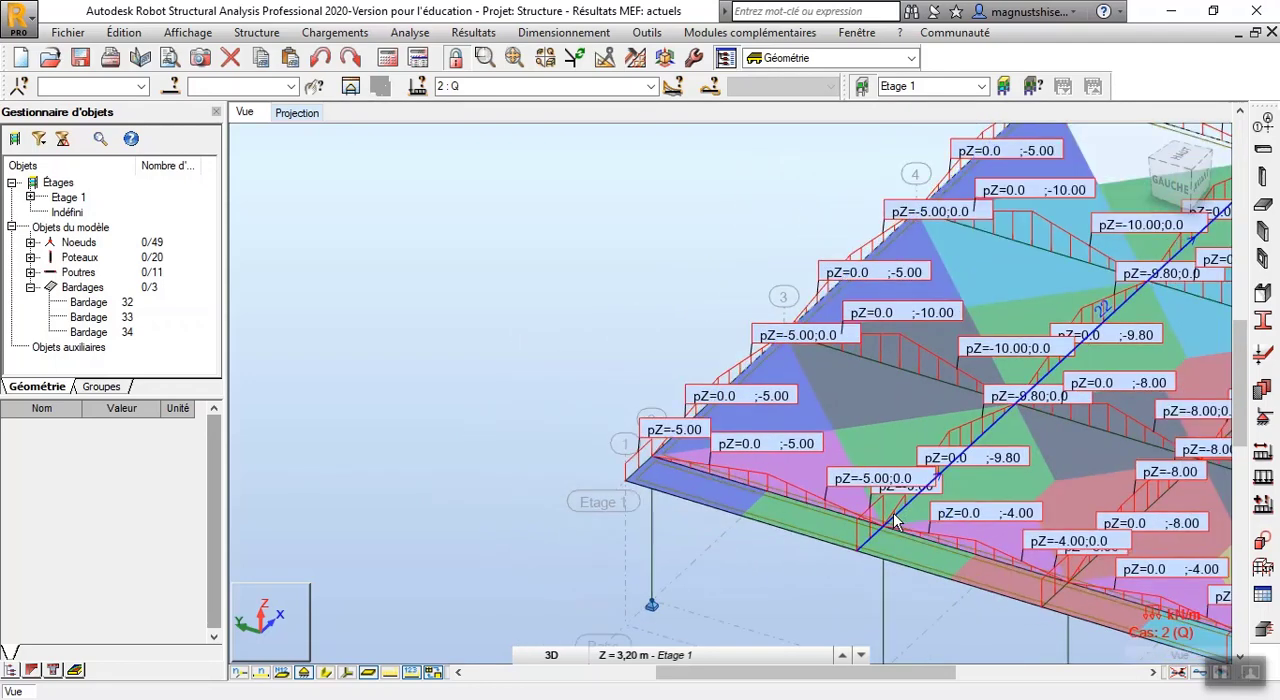
Examine the case Q load values along edge cladding 34, on the axis 2 beam and its short overhangs
scroll(953, 524, "up", 5)
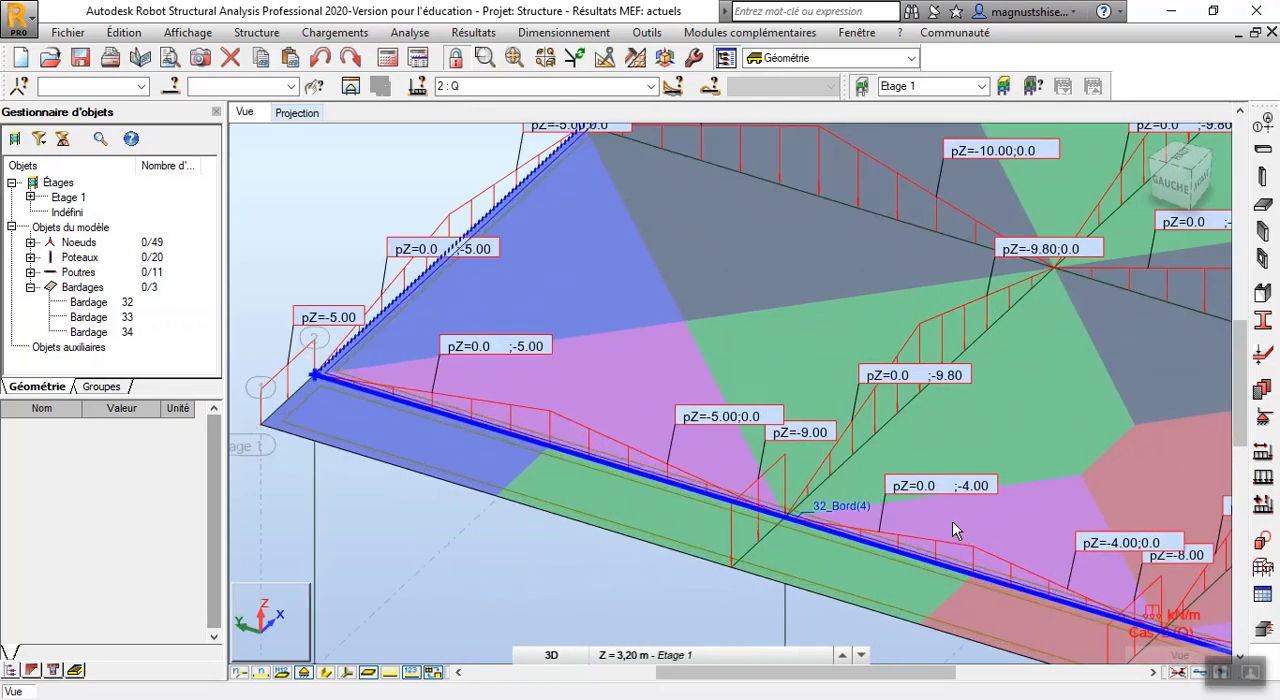
left_click(898, 516)
scroll(613, 398, "down", 5)
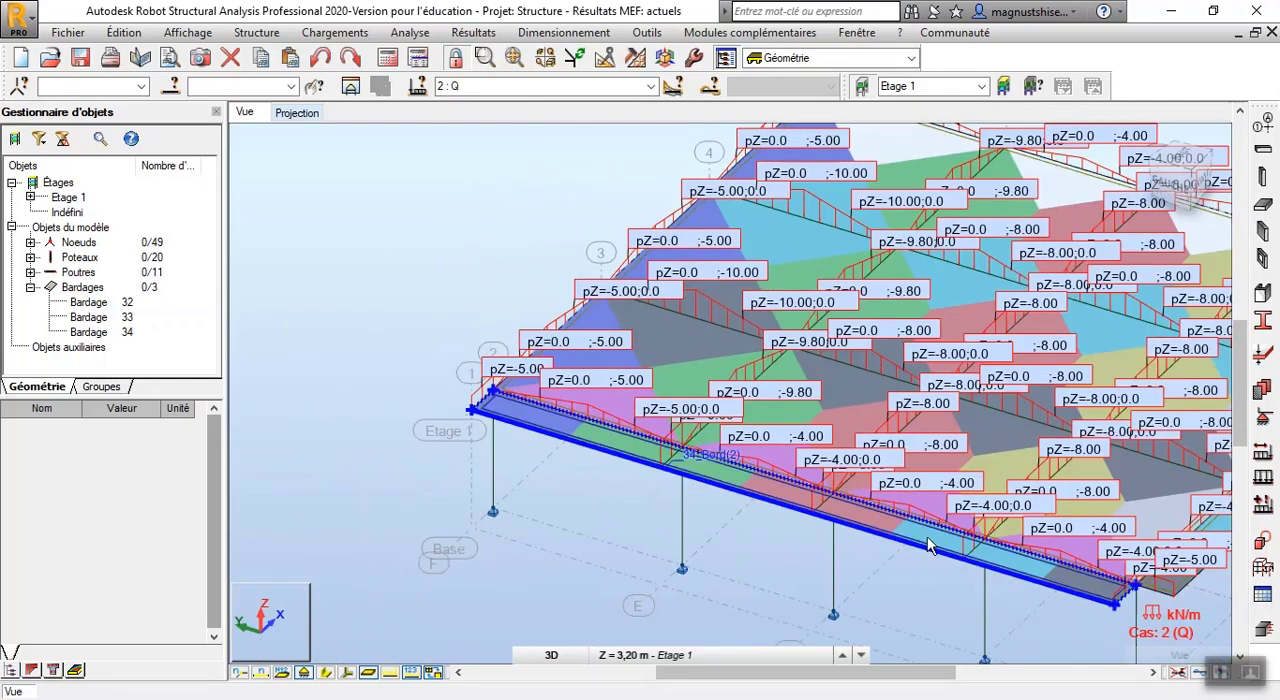
scroll(921, 545, "up", 2)
scroll(921, 552, "up", 1)
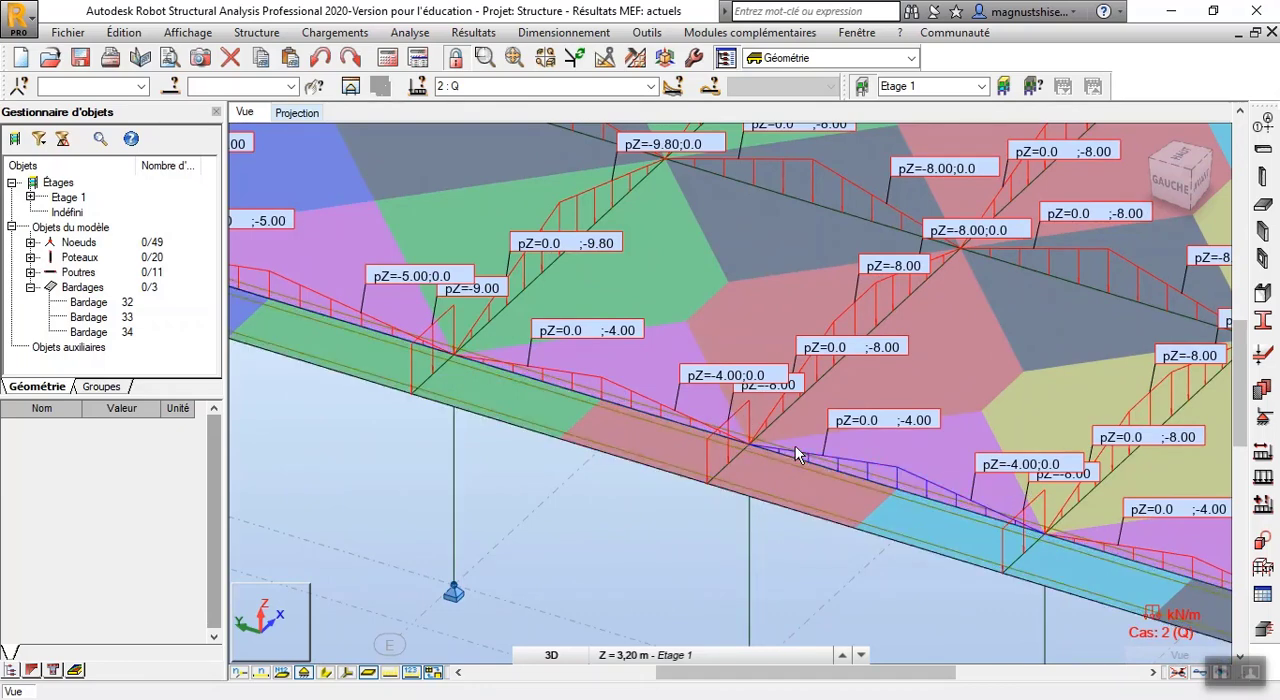
scroll(771, 418, "up", 4)
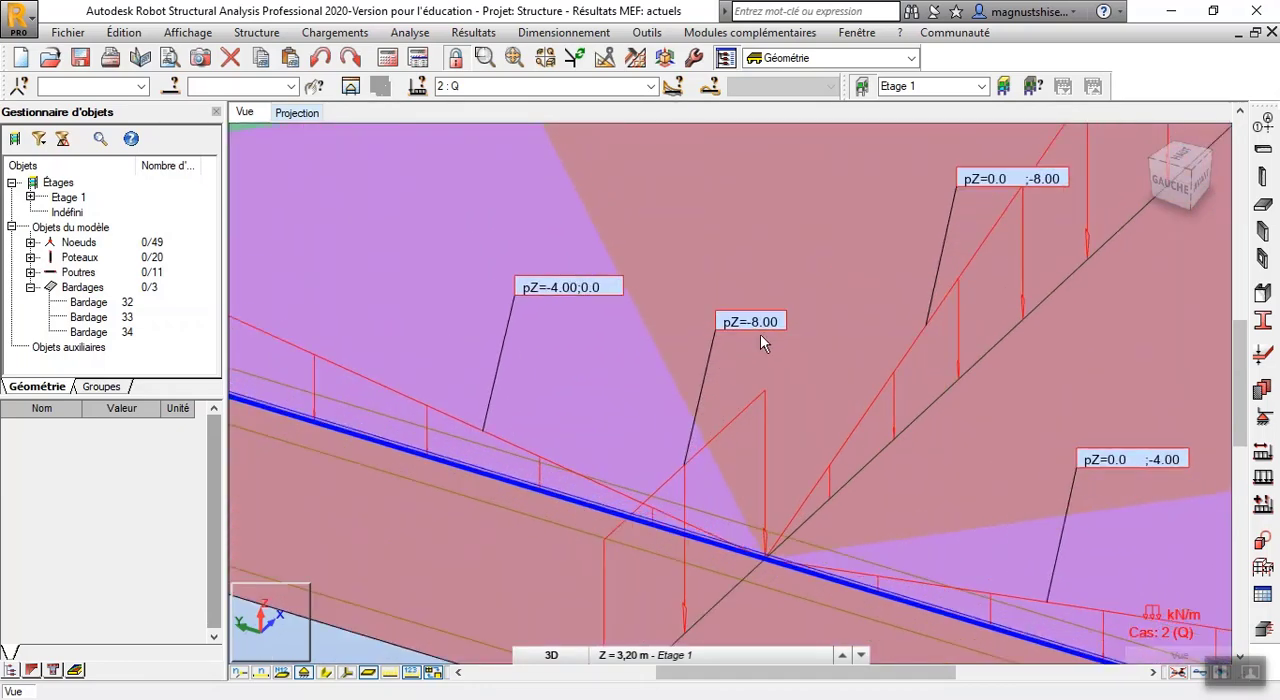
scroll(680, 368, "down", 2)
scroll(705, 428, "down", 3)
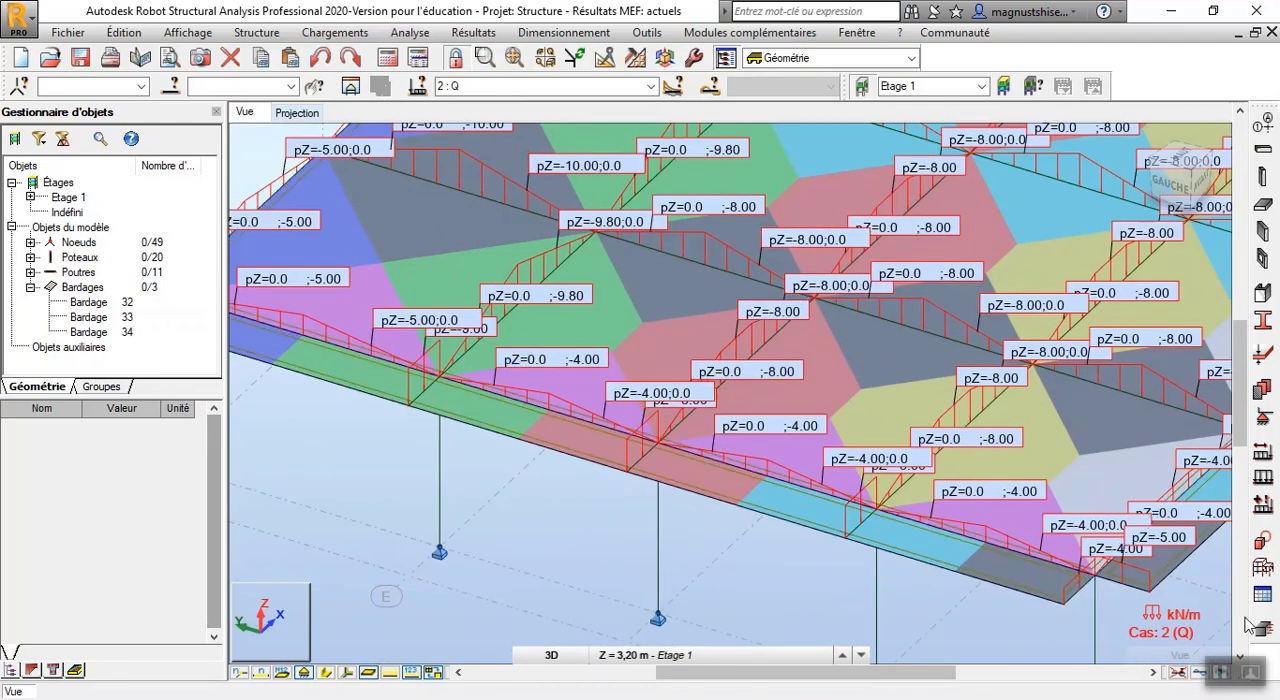
Compare the load values on the interior beams along axes D and E with their red and green distribution zones
scroll(800, 368, "up", 3)
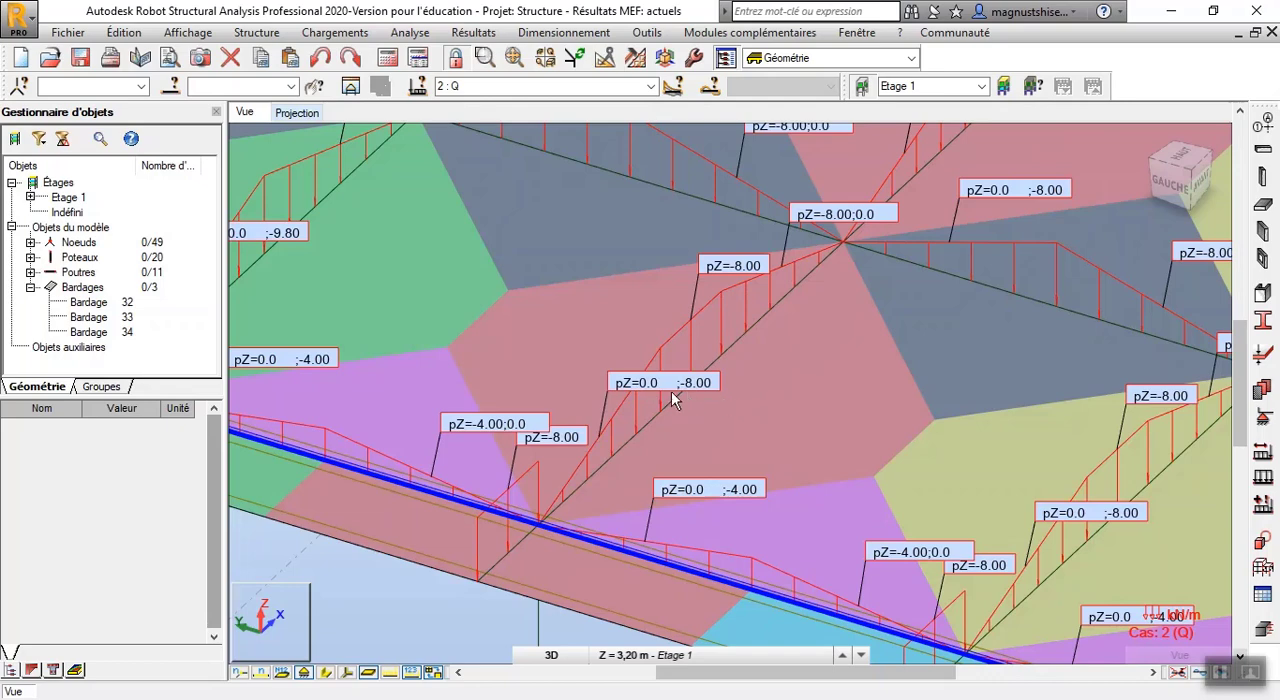
left_click(740, 293)
scroll(650, 341, "down", 2)
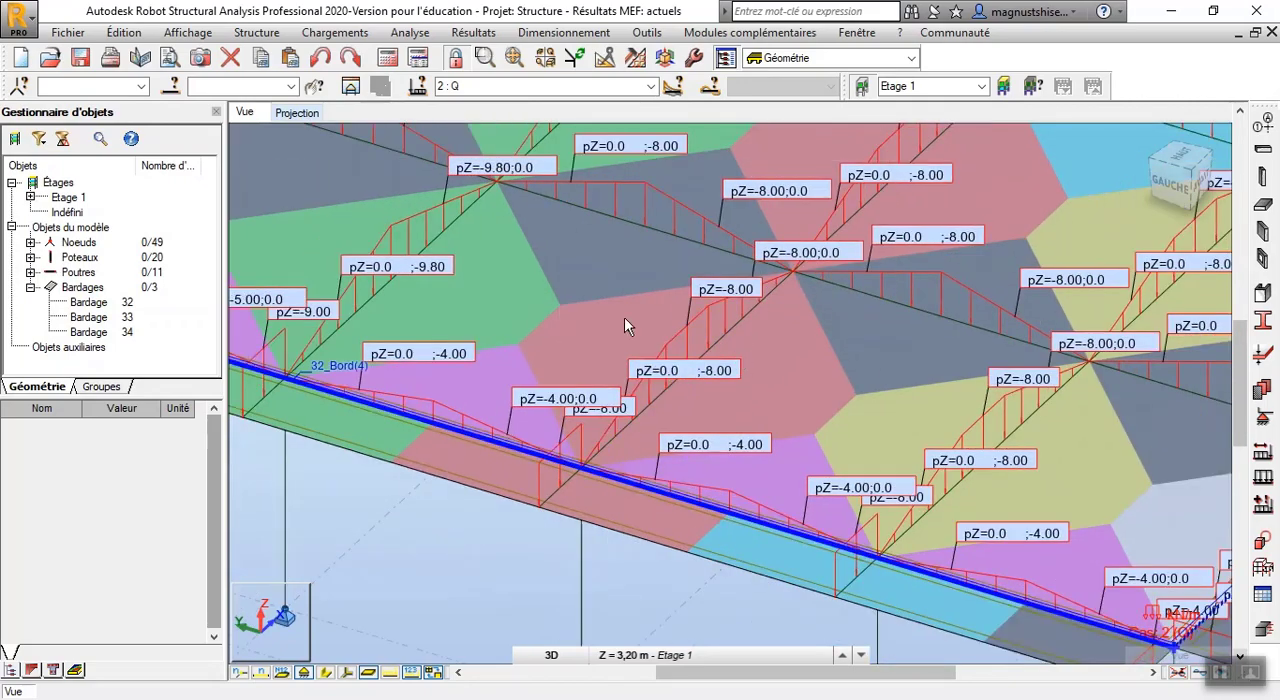
scroll(615, 317, "down", 3)
scroll(503, 275, "up", 4)
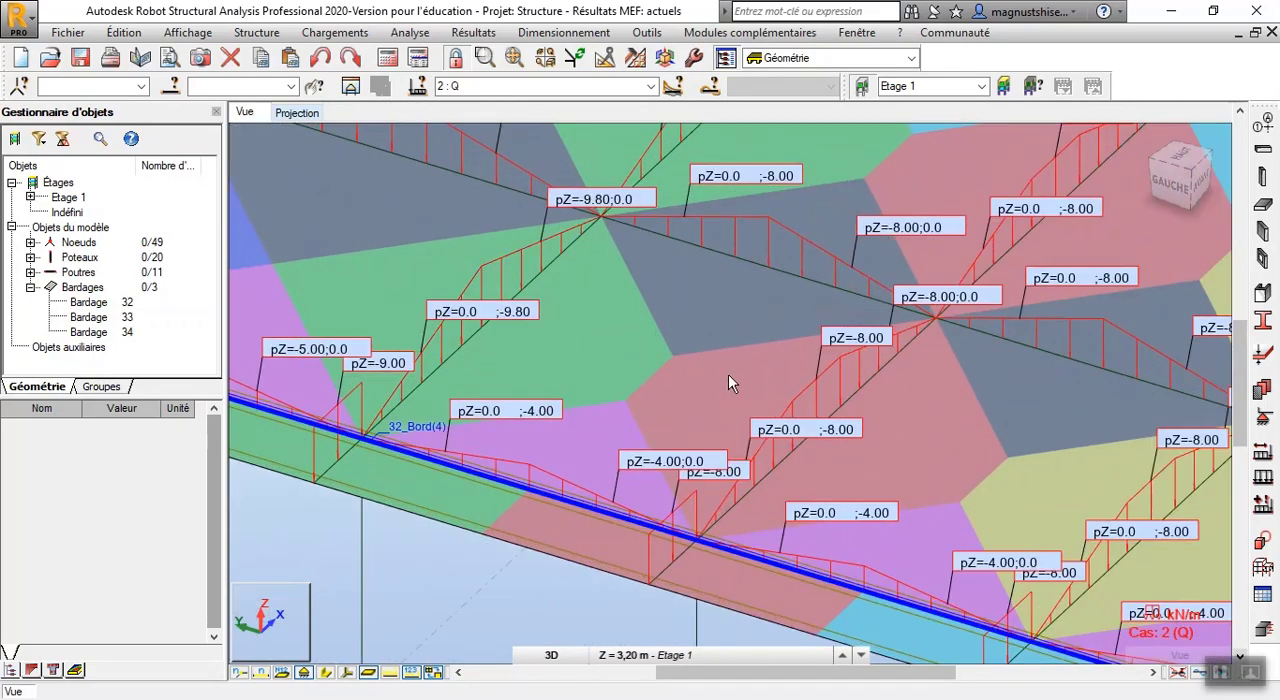
scroll(570, 333, "up", 1)
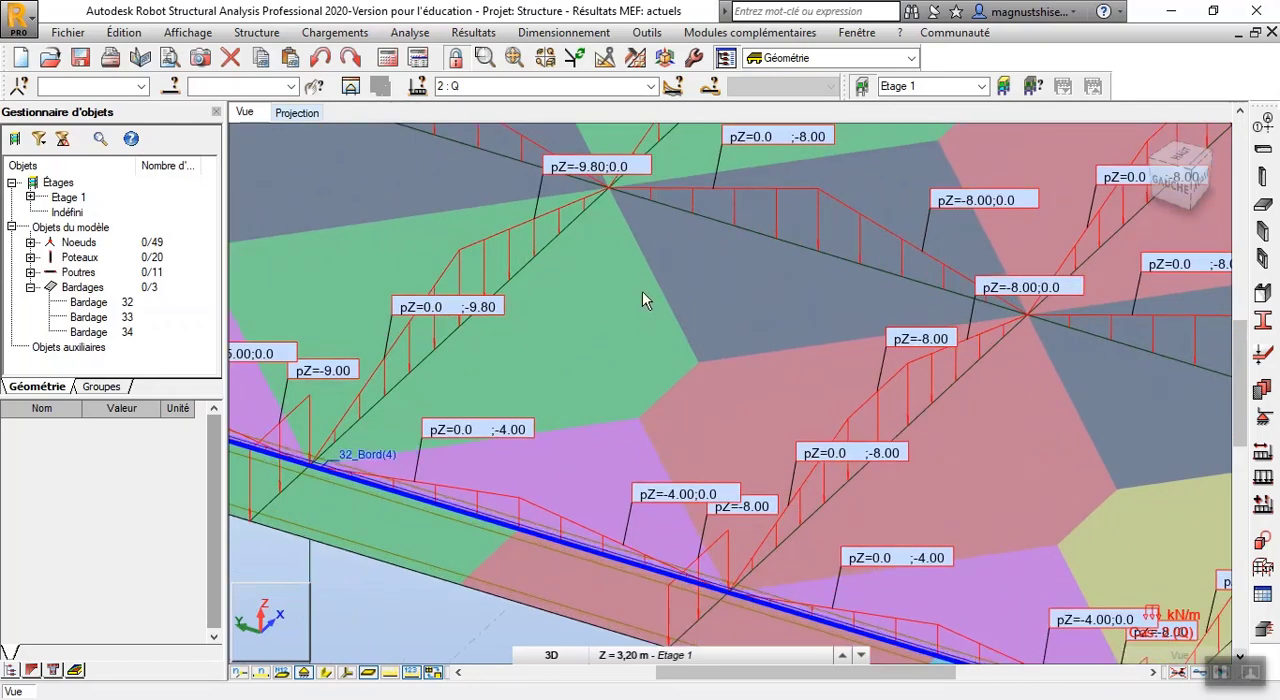
scroll(642, 290, "down", 1)
scroll(642, 290, "down", 2)
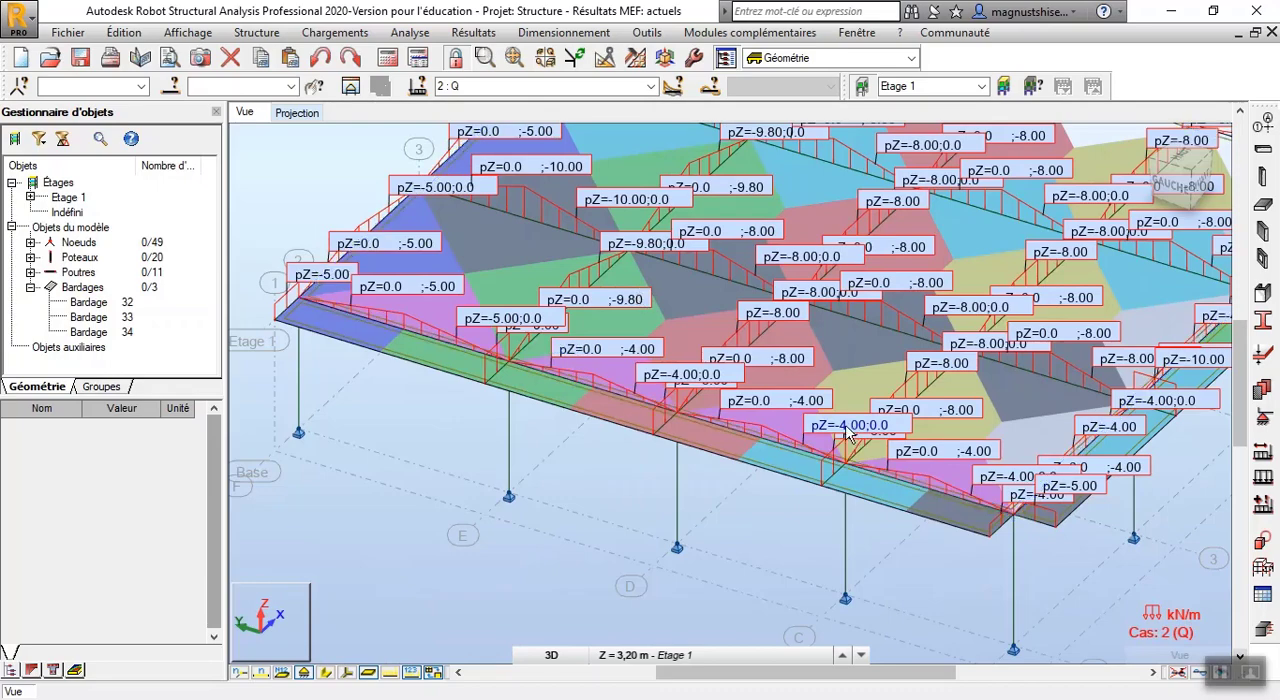
Examine the load values where the interior beams cross at axes 3 and D, and review the values across the whole floor
scroll(560, 412, "down", 2)
scroll(792, 343, "up", 4)
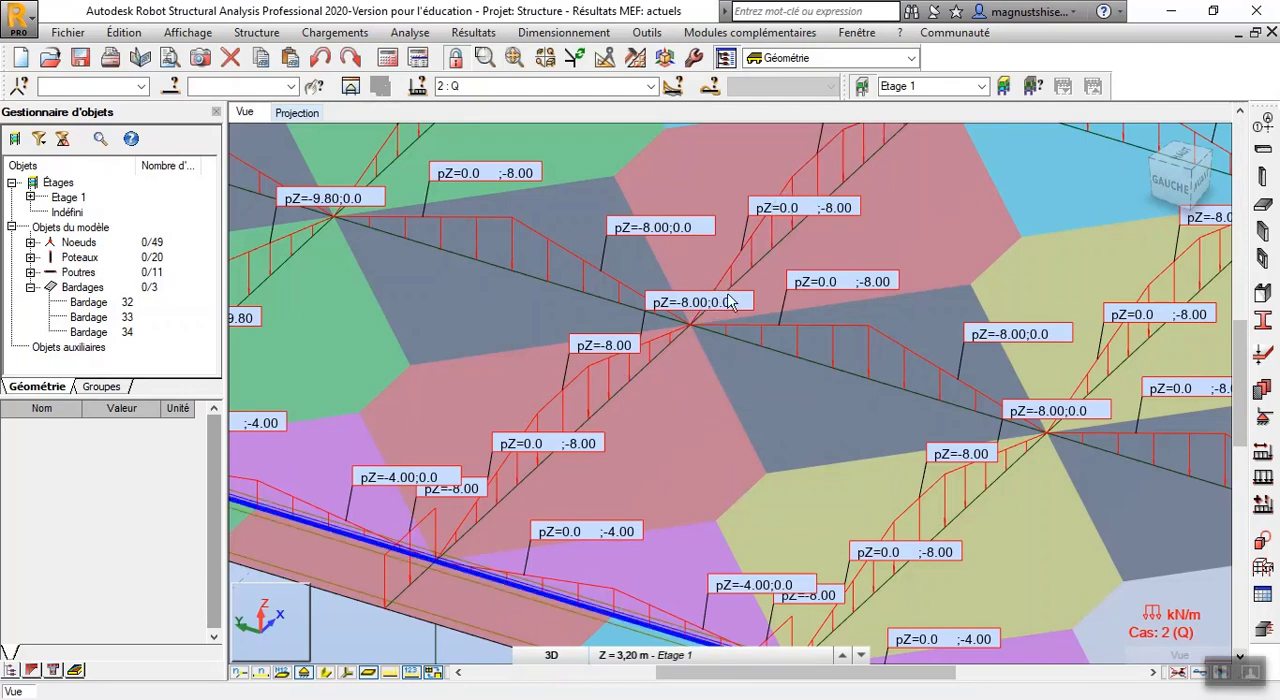
scroll(710, 309, "up", 2)
scroll(676, 350, "up", 4)
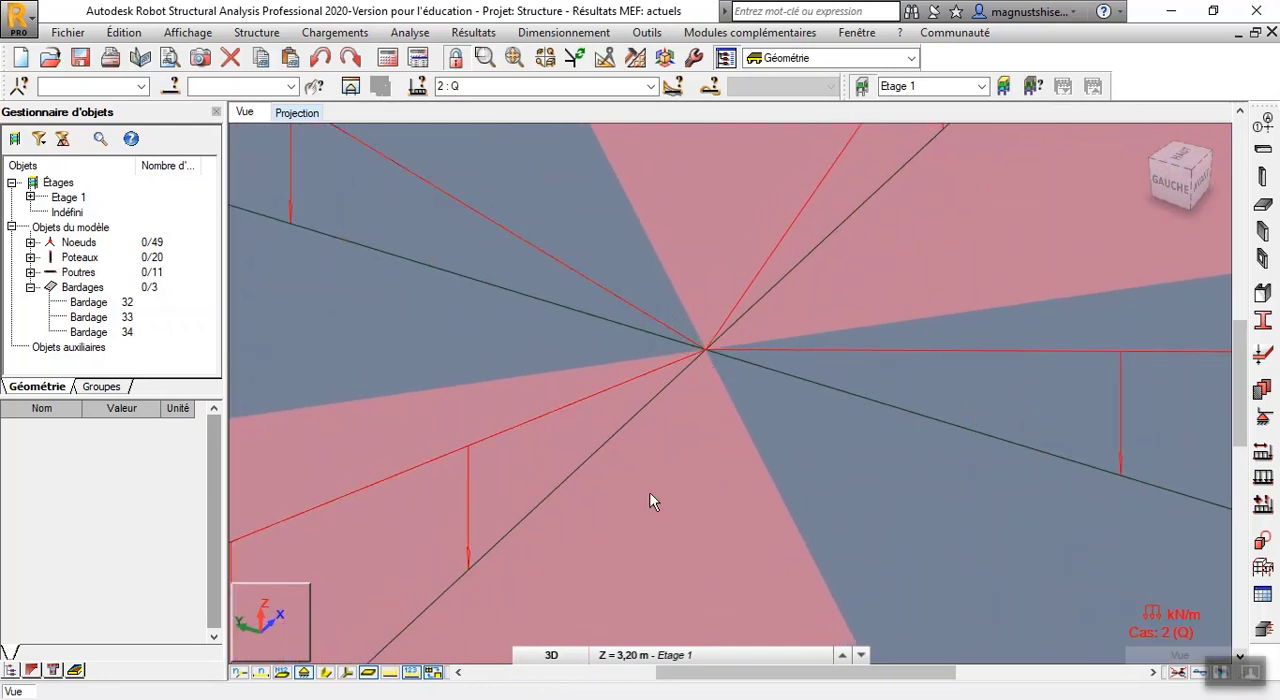
scroll(674, 366, "down", 4)
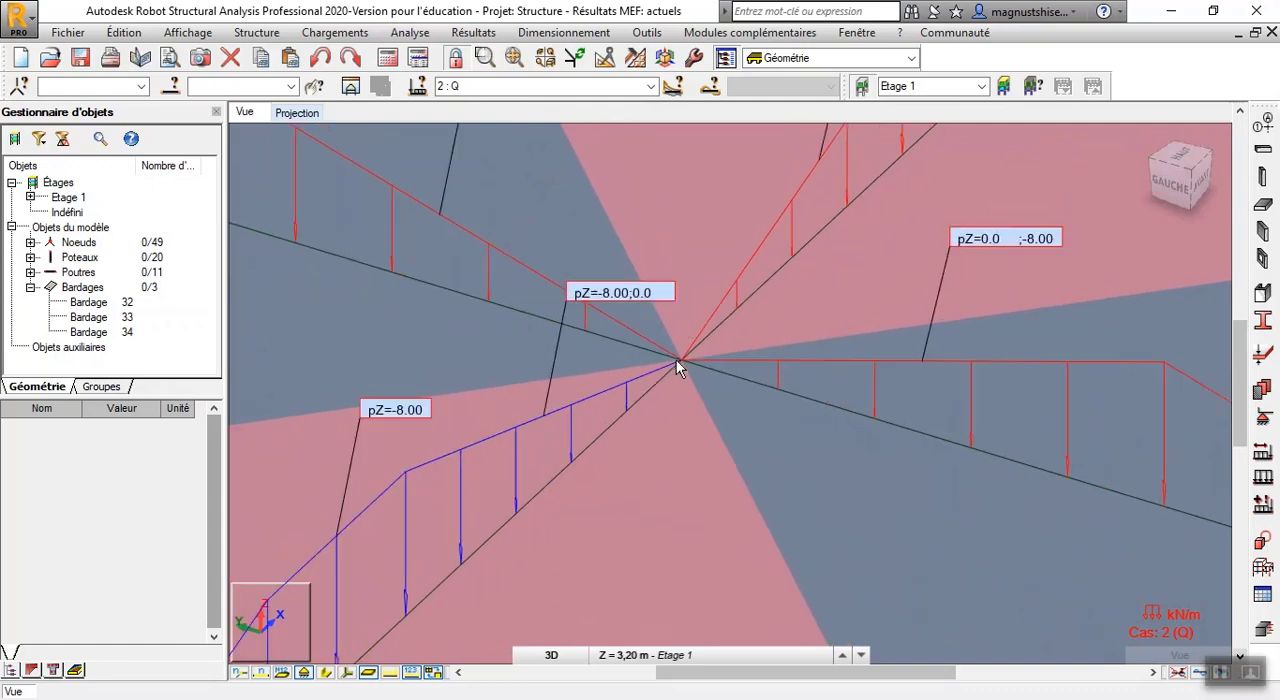
scroll(676, 359, "down", 5)
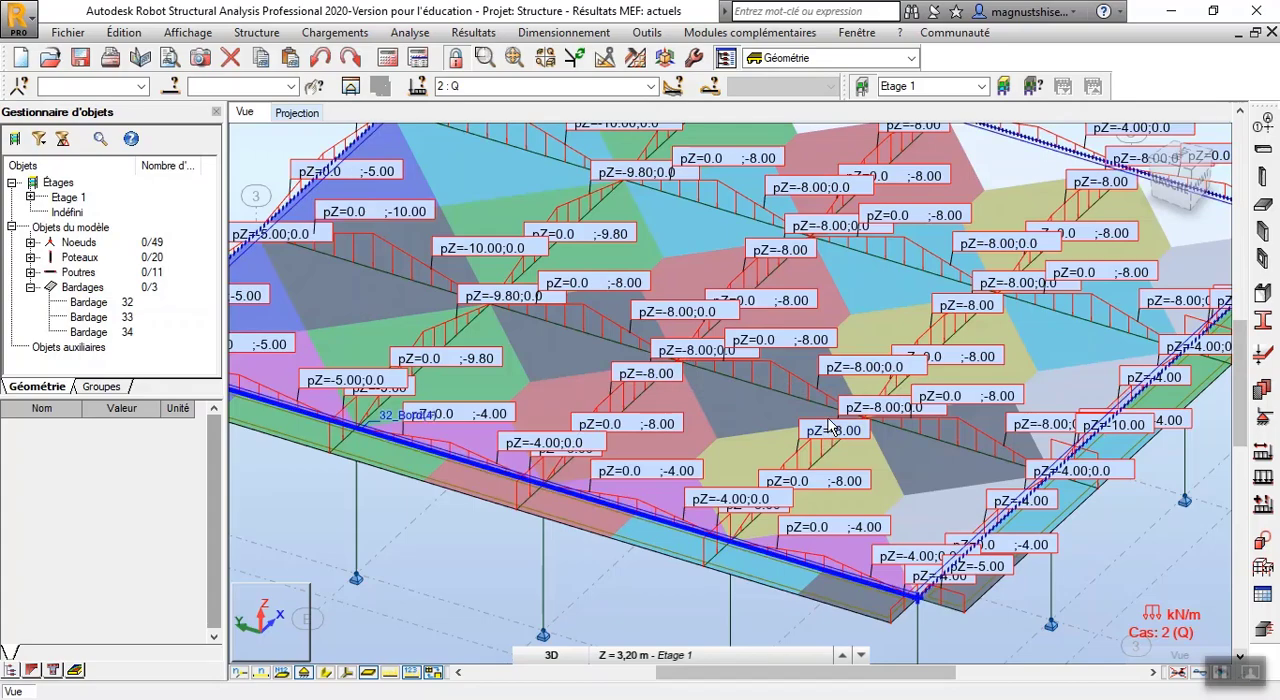
scroll(830, 425, "down", 5)
scroll(848, 305, "up", 5)
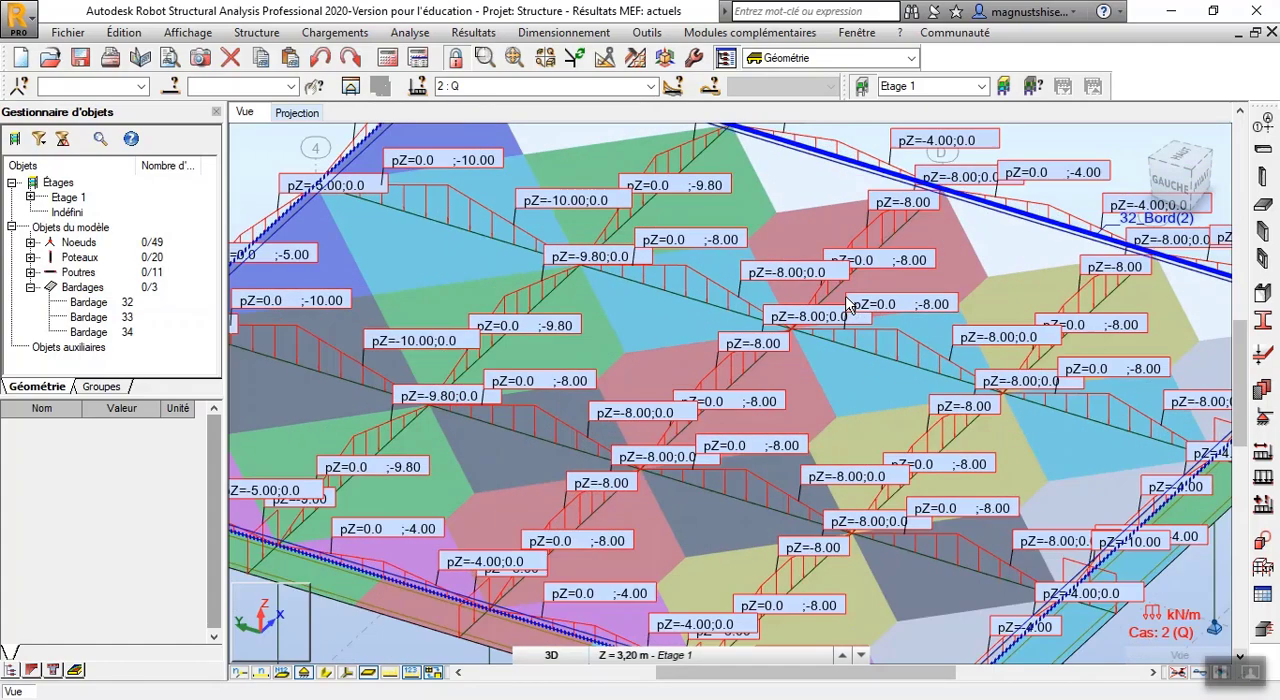
scroll(848, 305, "up", 2)
scroll(848, 305, "down", 5)
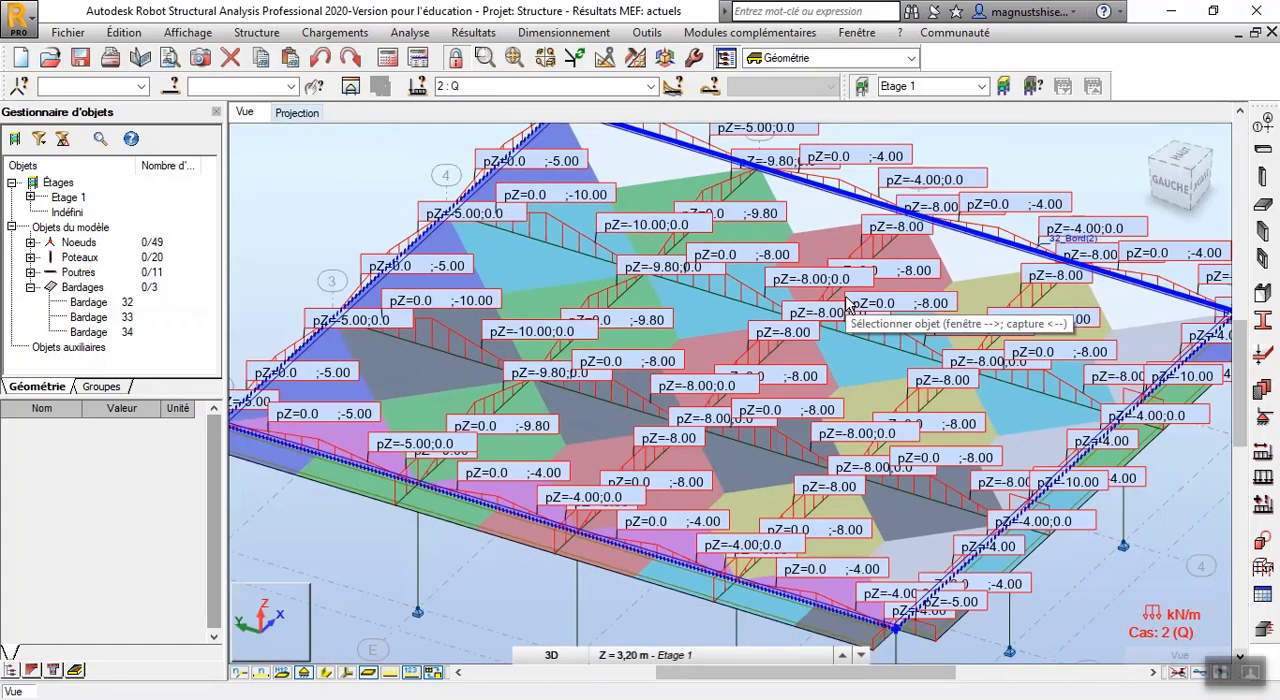
scroll(1000, 365, "up", 3)
scroll(1000, 365, "down", 3)
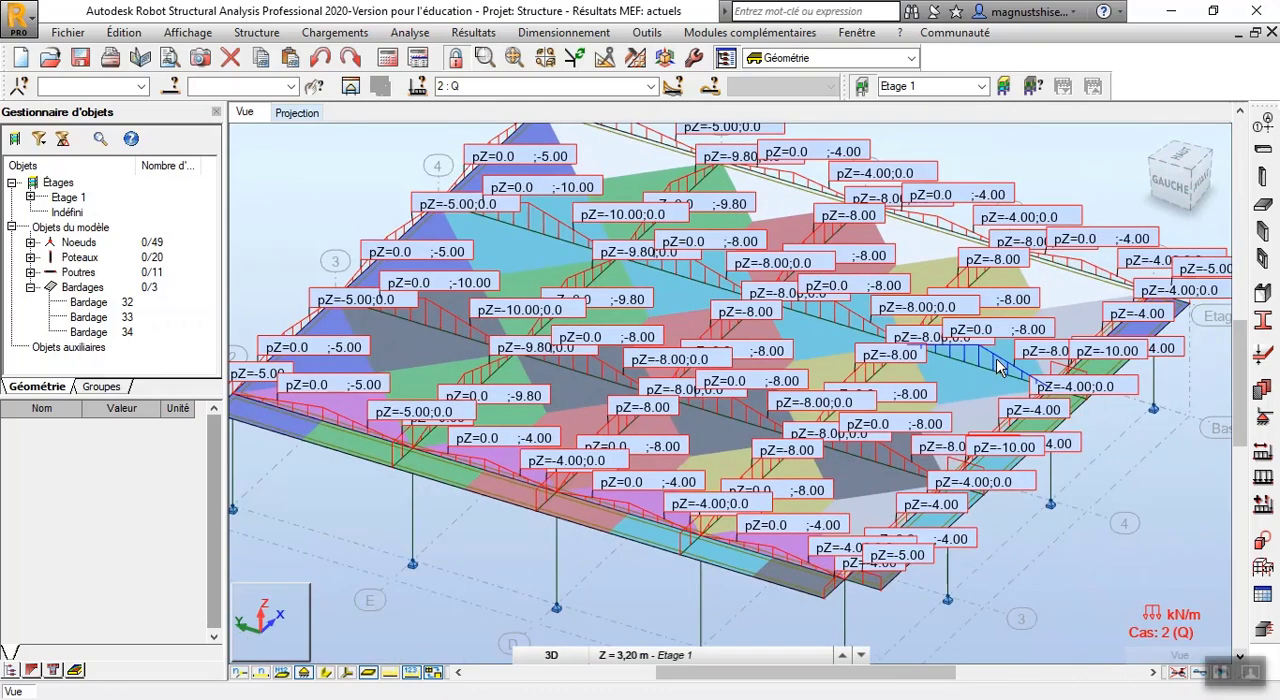